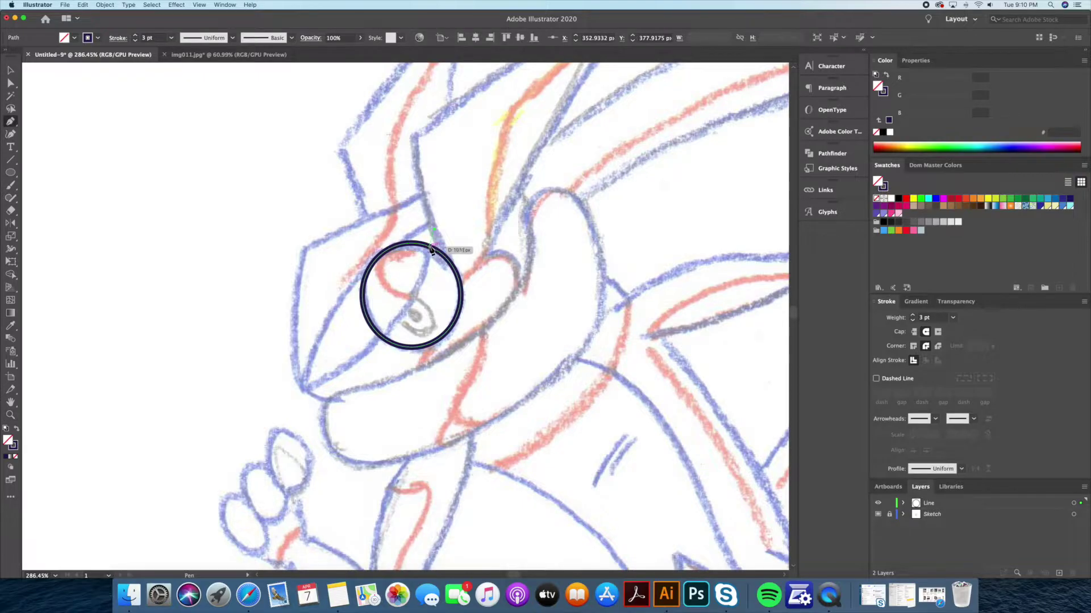
Move the small ellipse into the eye circle and trim it into a teardrop with Shape Builder
{"action": "left_click", "coordinate": [430, 246]}
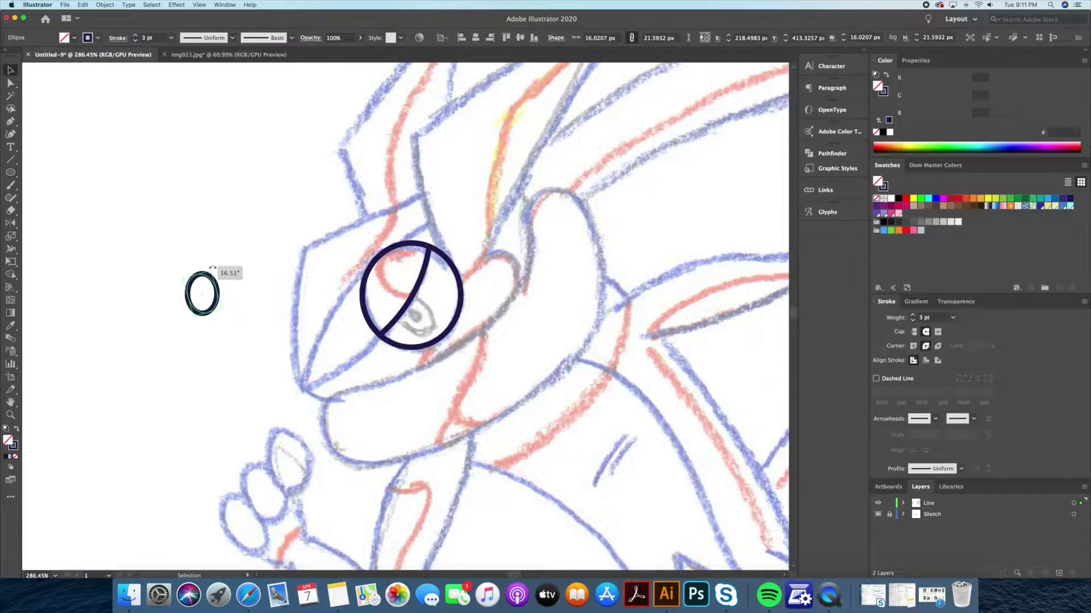
{"action": "mouse_move", "coordinate": [188, 293]}
{"action": "left_mouse_down"}
{"action": "mouse_move", "coordinate": [418, 311]}
{"action": "mouse_move", "coordinate": [444, 331]}
{"action": "left_mouse_up"}
{"action": "key", "text": "z"}
{"action": "key", "text": "super+shift+a"}
{"action": "left_click", "coordinate": [631, 240], "text": "alt"}
{"action": "key", "text": "shift+m"}
{"action": "key", "text": "v"}
{"action": "scroll", "coordinate": [417, 253], "scroll_direction": "right", "scroll_amount": 3}
Draw a small solid dark pupil ellipse inside the teardrop, then zoom out to the head
{"action": "left_click_drag", "start_coordinate": [414, 265], "coordinate": [427, 293]}
{"action": "key", "text": "shift+x"}
{"action": "scroll", "coordinate": [431, 278], "scroll_direction": "up", "scroll_amount": 3}
{"action": "key", "text": "v"}
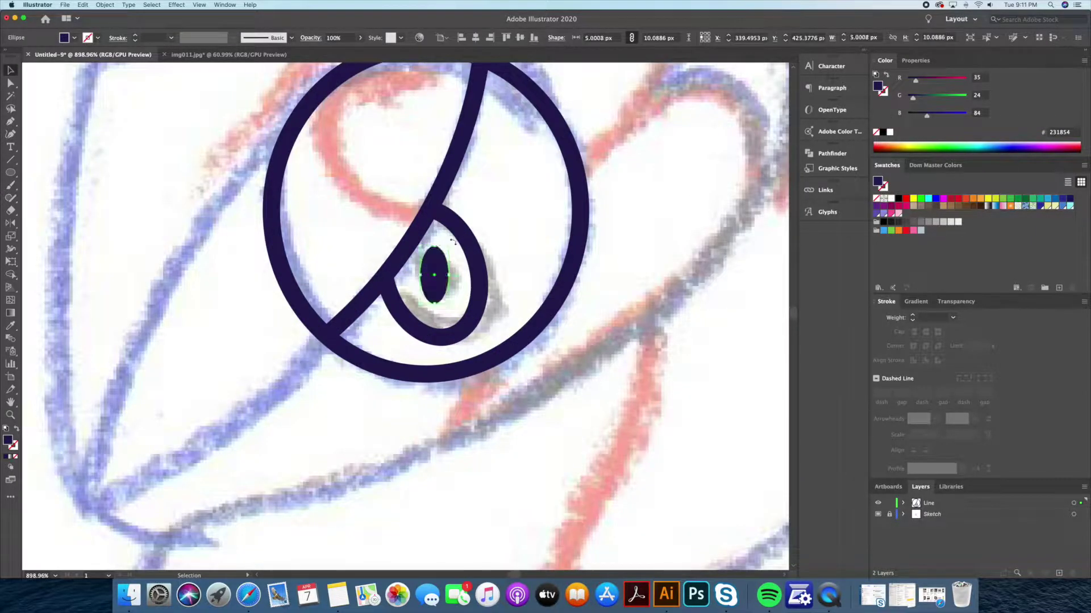
{"action": "key", "text": "super+shift+a"}
{"action": "key", "text": "z"}
{"action": "left_click_drag", "start_coordinate": [592, 283], "coordinate": [462, 279]}
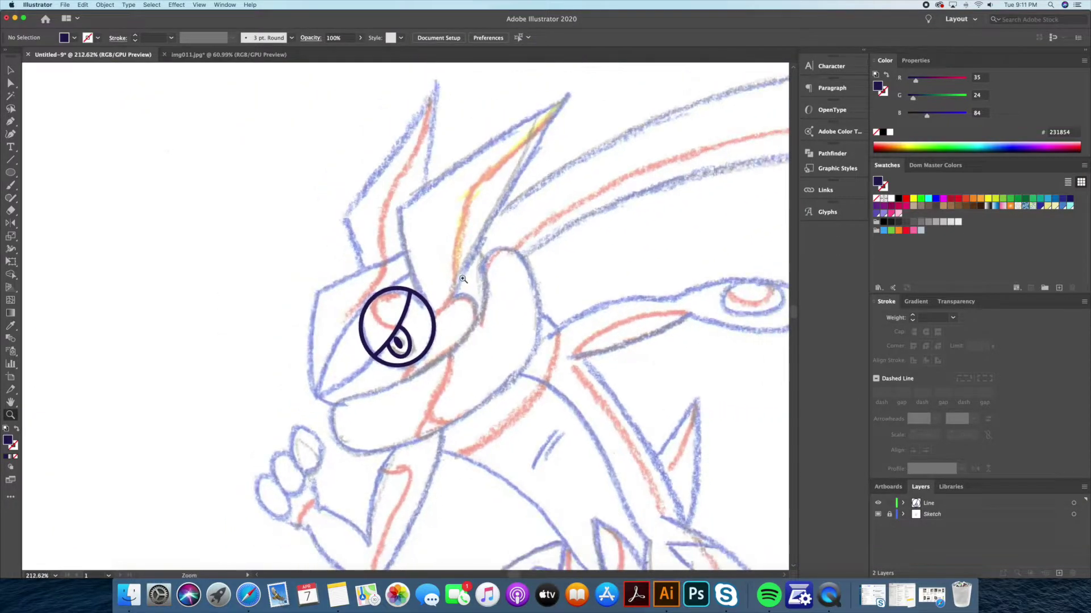
Trace the head outline curving under the eye, plus the first pointed spike
{"action": "scroll", "coordinate": [464, 243], "scroll_direction": "down", "scroll_amount": 2}
{"action": "left_click", "coordinate": [444, 191]}
{"action": "left_click", "coordinate": [339, 237]}
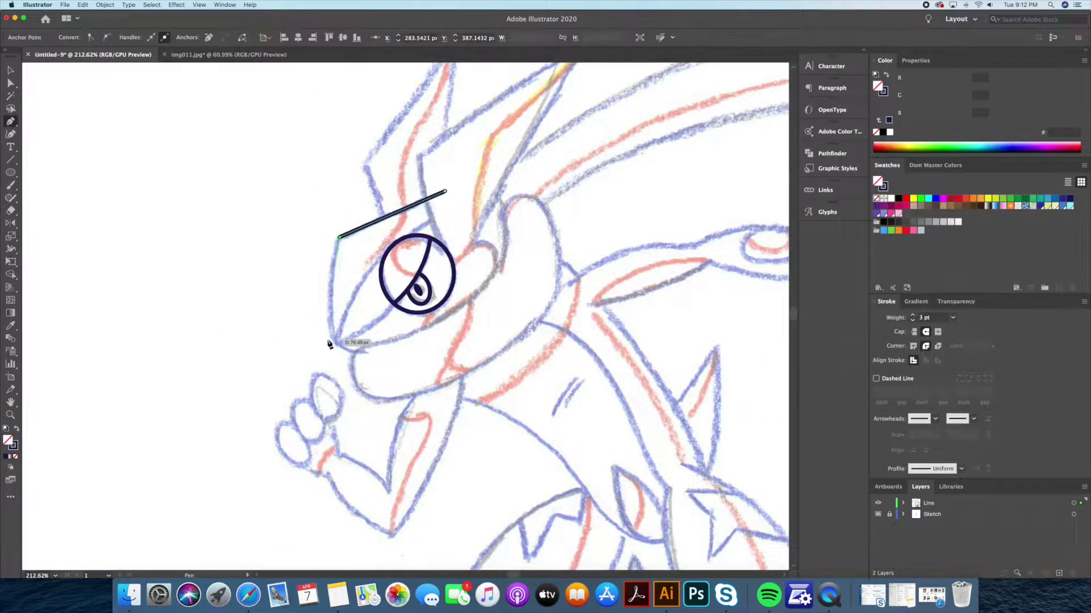
{"action": "left_click_drag", "start_coordinate": [504, 210], "coordinate": [500, 166]}
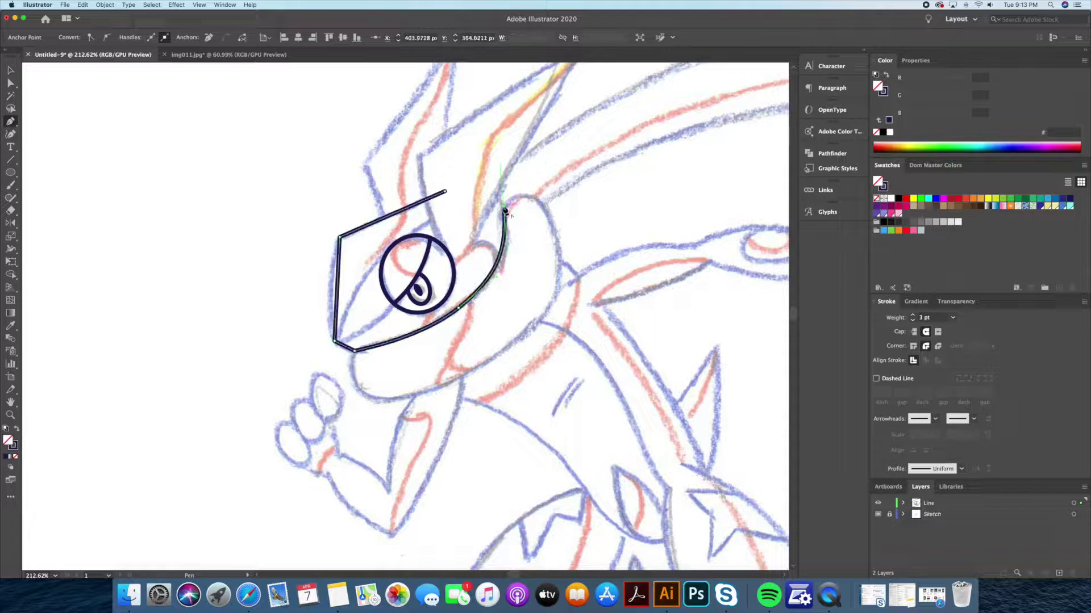
{"action": "key", "text": "Escape"}
{"action": "scroll", "coordinate": [410, 244], "scroll_direction": "up", "scroll_amount": 3}
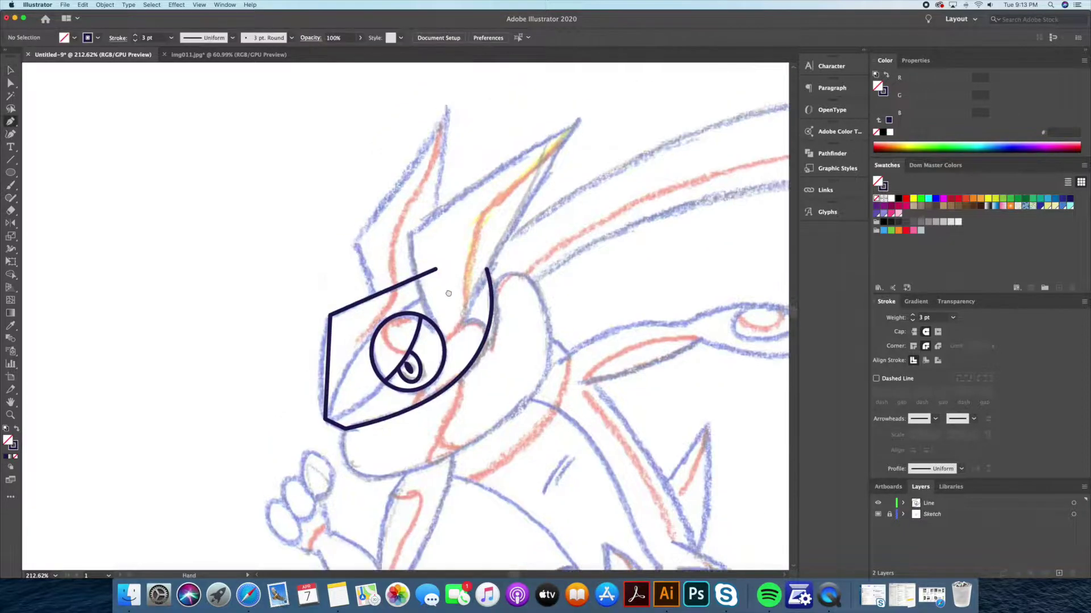
{"action": "left_click", "coordinate": [407, 241]}
{"action": "left_click", "coordinate": [579, 126]}
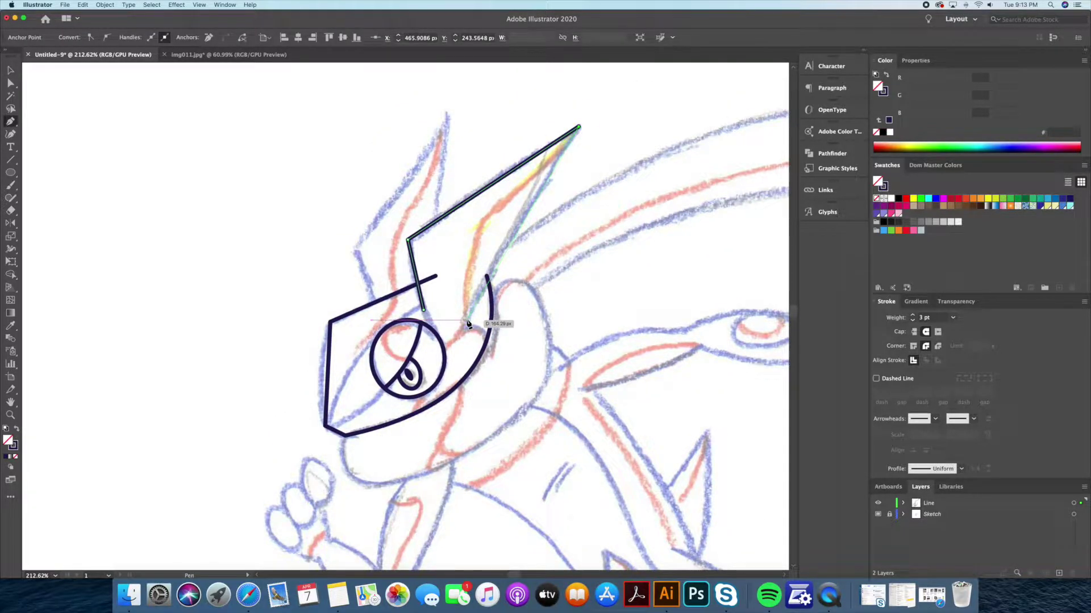
{"action": "left_click", "coordinate": [467, 321]}
Make the outline's lower-left bottom anchor a sharp corner with the Curvature tool
{"action": "key", "text": "shift+grave"}
{"action": "left_click", "coordinate": [328, 375]}
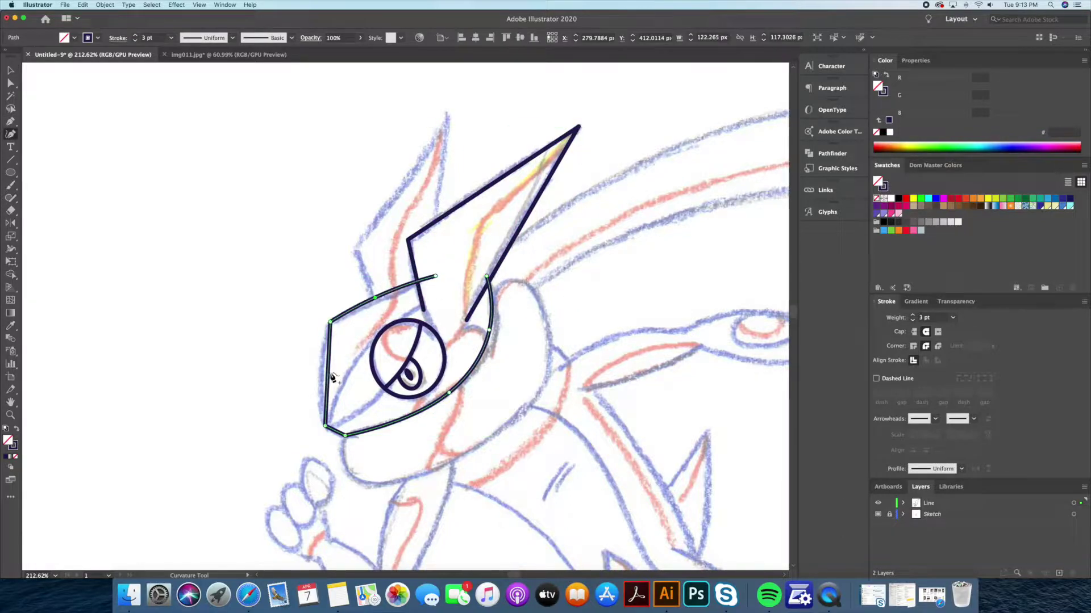
{"action": "key", "text": "z"}
{"action": "left_click_drag", "start_coordinate": [335, 437], "coordinate": [152, 283]}
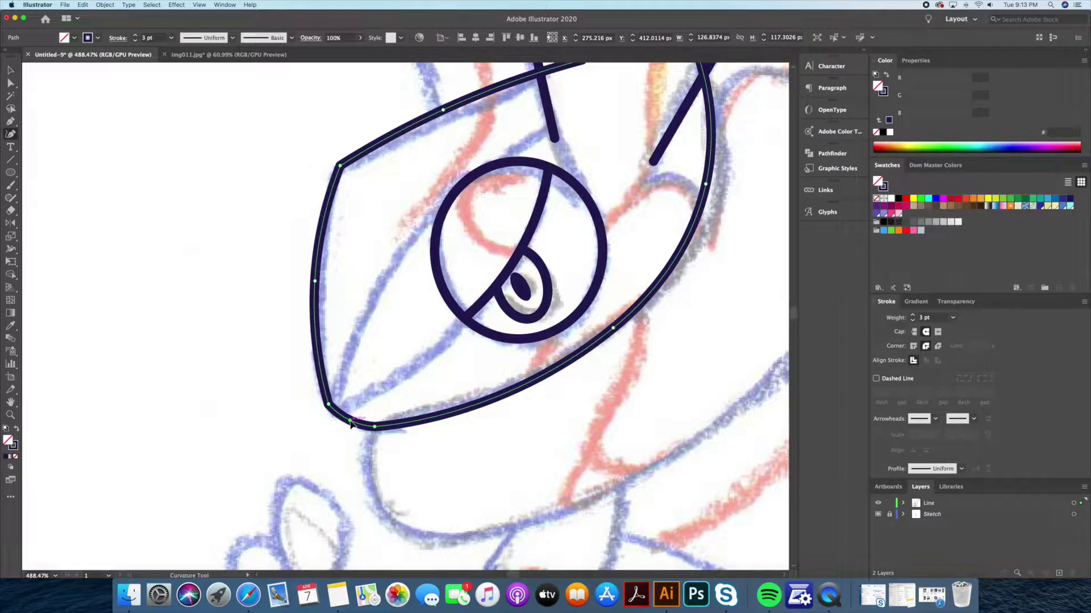
{"action": "double_click", "coordinate": [351, 421]}
{"action": "key", "text": "v"}
{"action": "key", "text": "super+minus"}
{"action": "key", "text": "super+minus"}
{"action": "key", "text": "super+plus"}
{"action": "key", "text": "super+plus"}
{"action": "key", "text": "super+plus"}
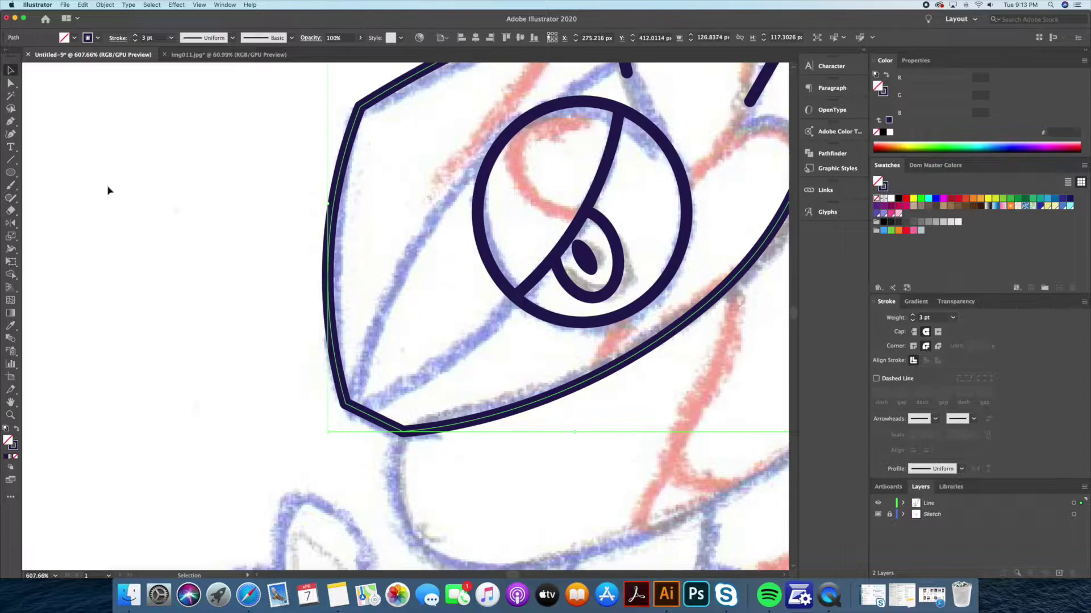
{"action": "key", "text": "super+minus"}
{"action": "key", "text": "super+minus"}
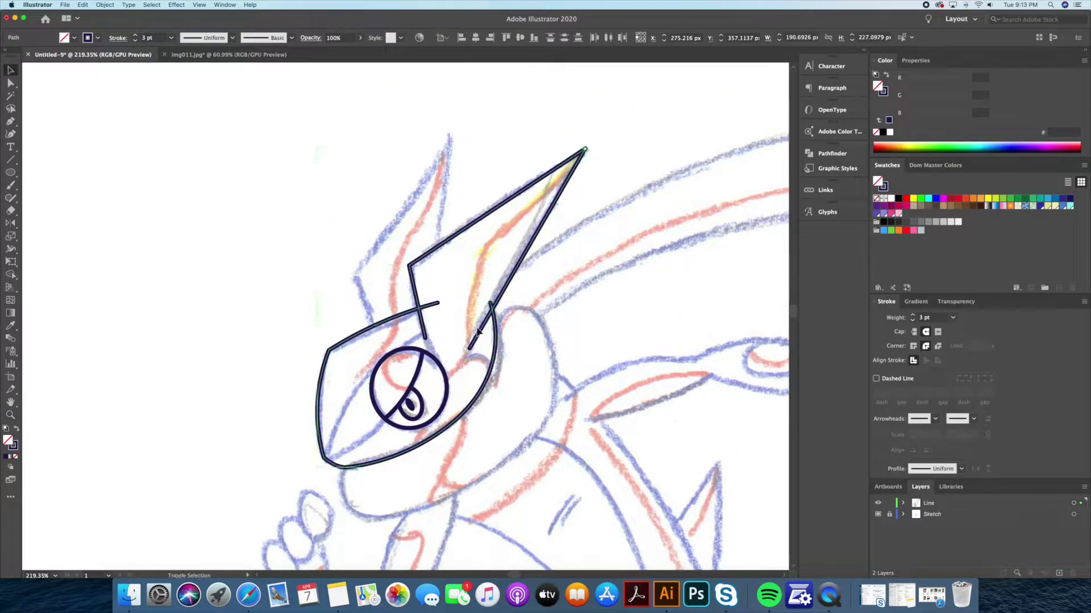
{"action": "left_click", "coordinate": [479, 331]}
{"action": "left_click_drag", "start_coordinate": [543, 313], "coordinate": [552, 317]}
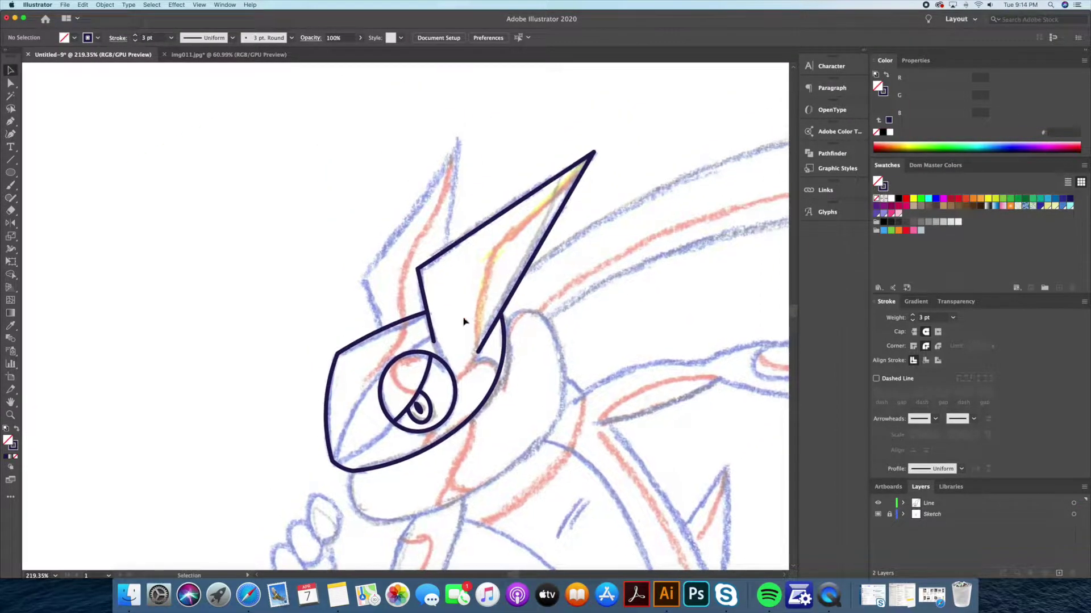
Draw the second pointed spike from the head outline up to its tip
{"action": "left_click", "coordinate": [386, 339]}
{"action": "left_click", "coordinate": [361, 277]}
{"action": "left_click", "coordinate": [460, 138]}
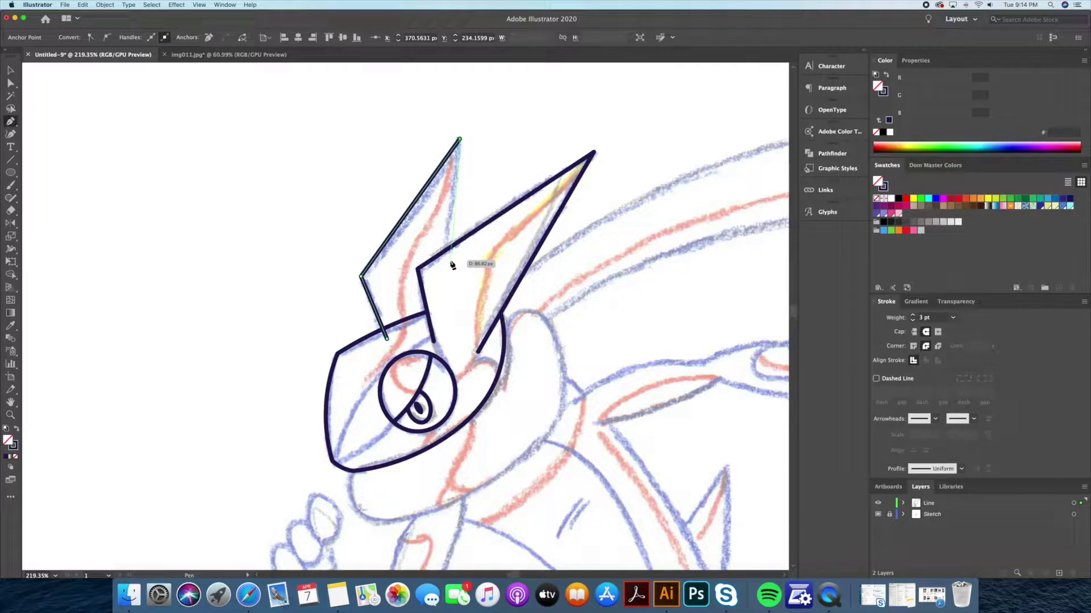
{"action": "left_click", "coordinate": [454, 335]}
Merge the overlapping spike regions into one shape with Shape Builder
{"action": "left_click", "coordinate": [386, 339]}
{"action": "key", "text": "super+a"}
{"action": "key", "text": "shift+m"}
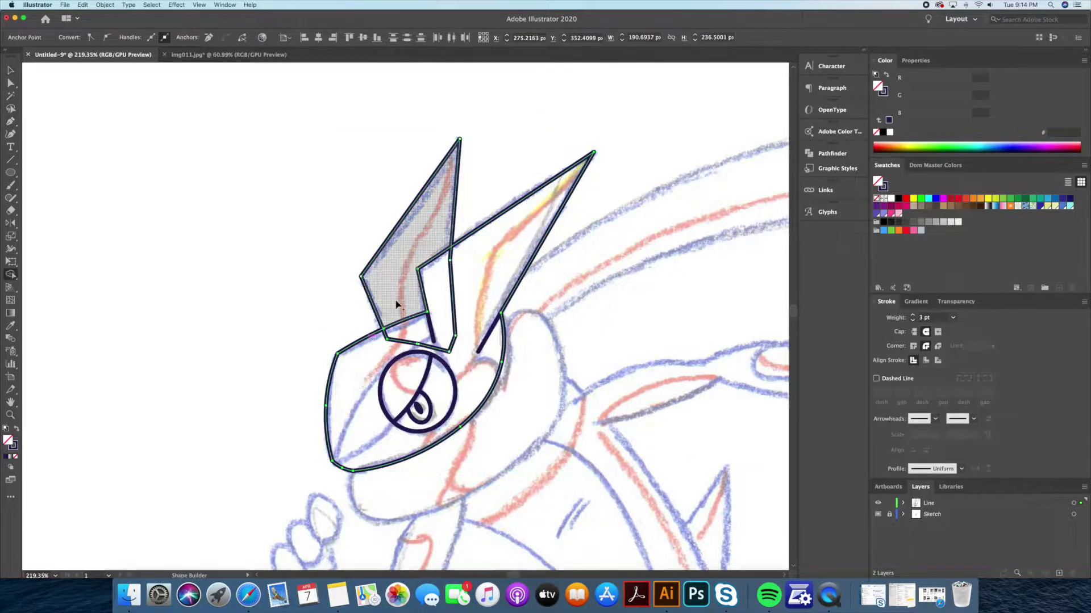
{"action": "left_click", "coordinate": [396, 303]}
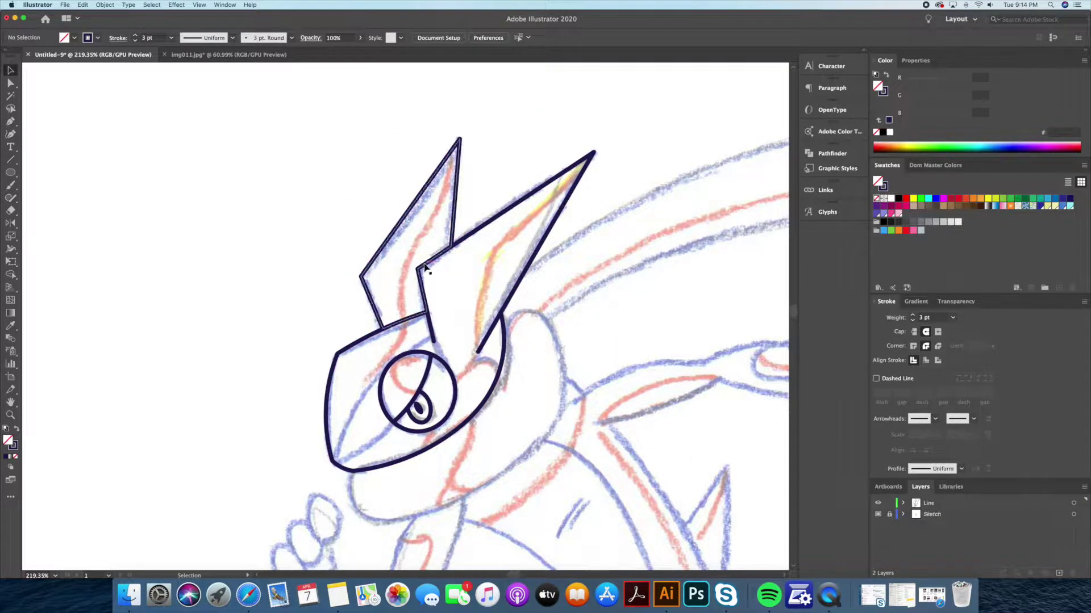
{"action": "key", "text": "z"}
{"action": "scroll", "coordinate": [559, 279], "scroll_direction": "down", "scroll_amount": 2}
{"action": "scroll", "coordinate": [497, 341], "scroll_direction": "up", "scroll_amount": 2}
Draw the eyelid line across the eye in isolation mode and smooth it with the Curvature tool
{"action": "key", "text": "v"}
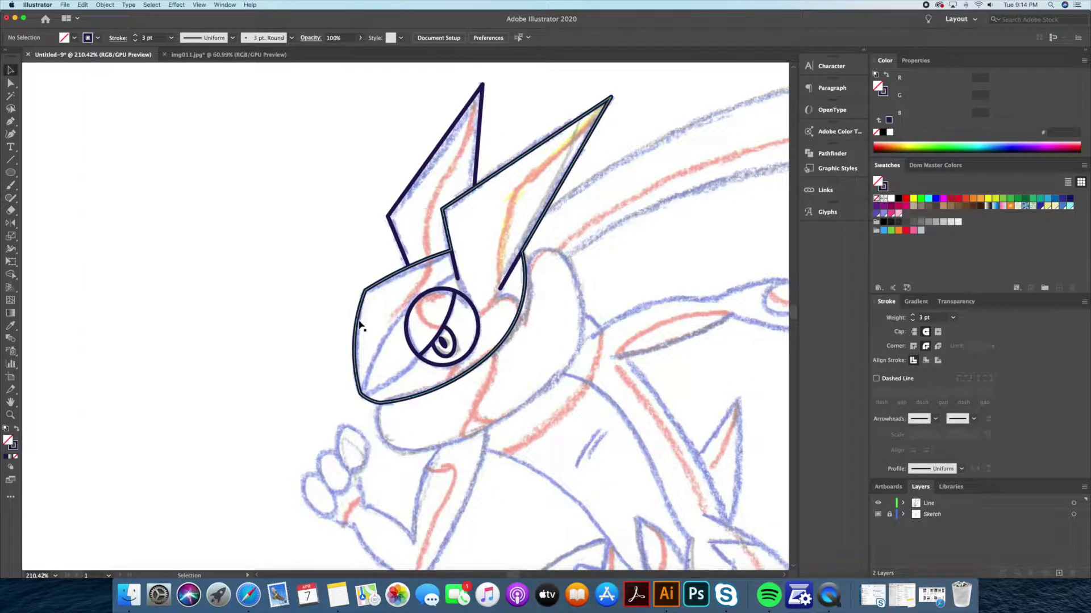
{"action": "double_click", "coordinate": [359, 325]}
{"action": "key", "text": "p"}
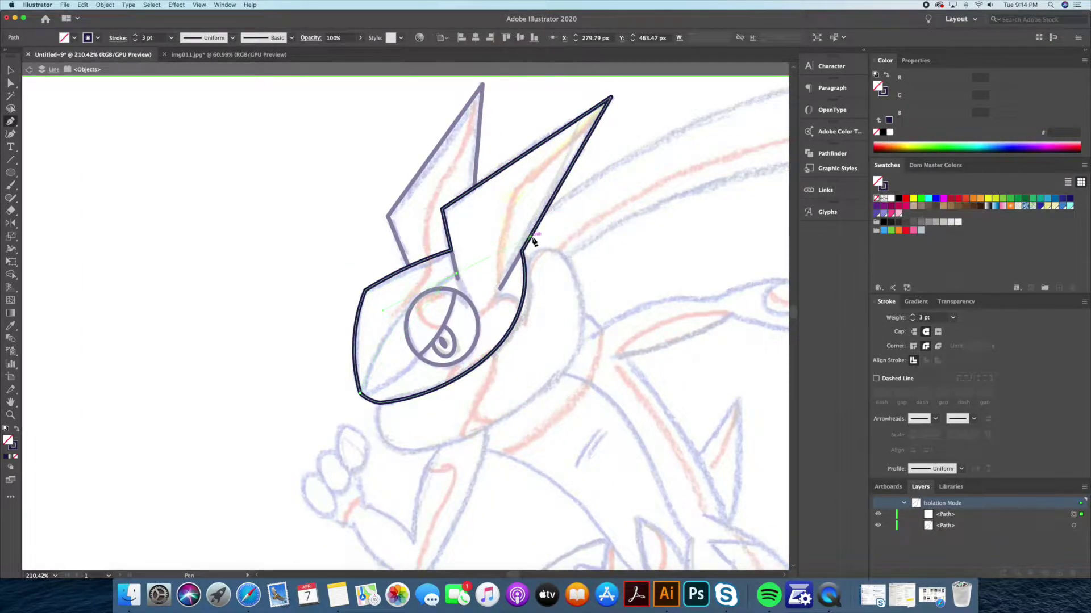
{"action": "key", "text": "v"}
{"action": "double_click", "coordinate": [606, 260]}
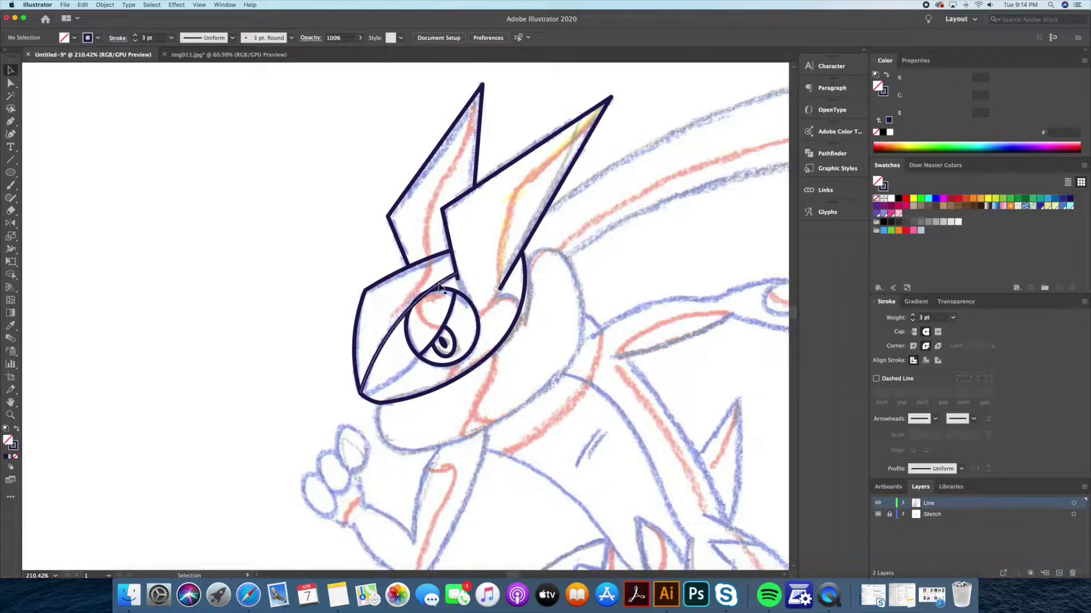
{"action": "left_click_drag", "start_coordinate": [404, 302], "coordinate": [454, 302]}
{"action": "key", "text": "shift+grave"}
{"action": "left_click", "coordinate": [403, 316]}
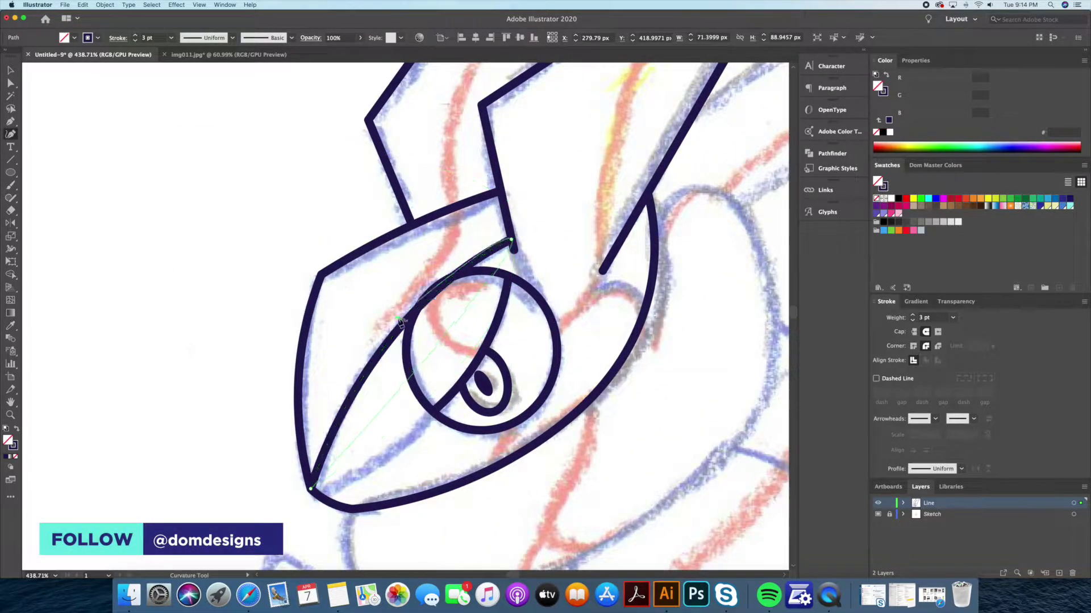
{"action": "key", "text": "ctrl+shift+a"}
{"action": "key", "text": "z"}
{"action": "mouse_move", "coordinate": [403, 317]}
{"action": "left_mouse_down"}
{"action": "mouse_move", "coordinate": [326, 375]}
{"action": "mouse_move", "coordinate": [308, 344]}
{"action": "left_mouse_up"}
Add a short stroke at the eye's lower corner
{"action": "left_click", "coordinate": [344, 378]}
{"action": "left_click", "coordinate": [350, 361]}
{"action": "key", "text": "z"}
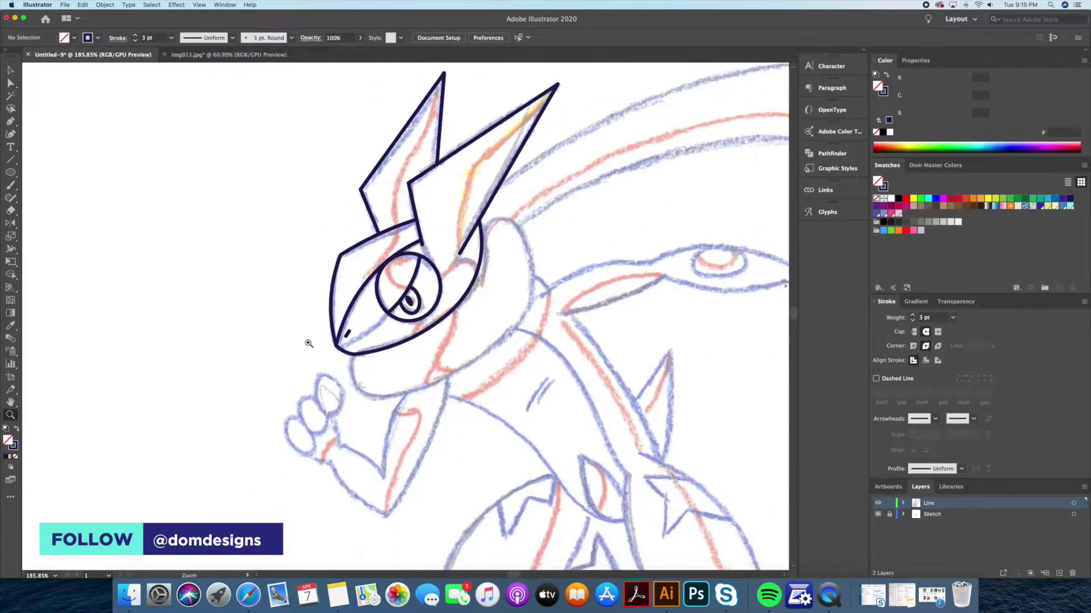
{"action": "scroll", "coordinate": [308, 344], "scroll_direction": "right", "scroll_amount": 2}
Draw an oval, tilt it about 28 degrees, and fit it flattened around the lower head
{"action": "key", "text": "l"}
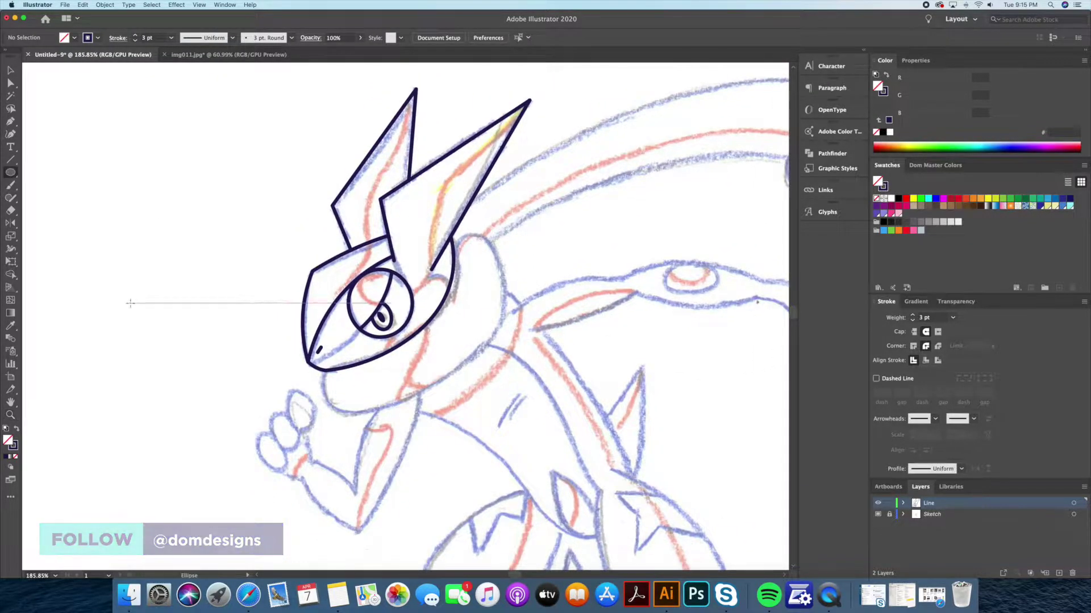
{"action": "left_click_drag", "start_coordinate": [129, 302], "coordinate": [330, 414]}
{"action": "key", "text": "v"}
{"action": "left_click_drag", "start_coordinate": [335, 296], "coordinate": [286, 274]}
{"action": "left_click_drag", "start_coordinate": [326, 369], "coordinate": [498, 334]}
{"action": "left_click_drag", "start_coordinate": [423, 363], "coordinate": [432, 382]}
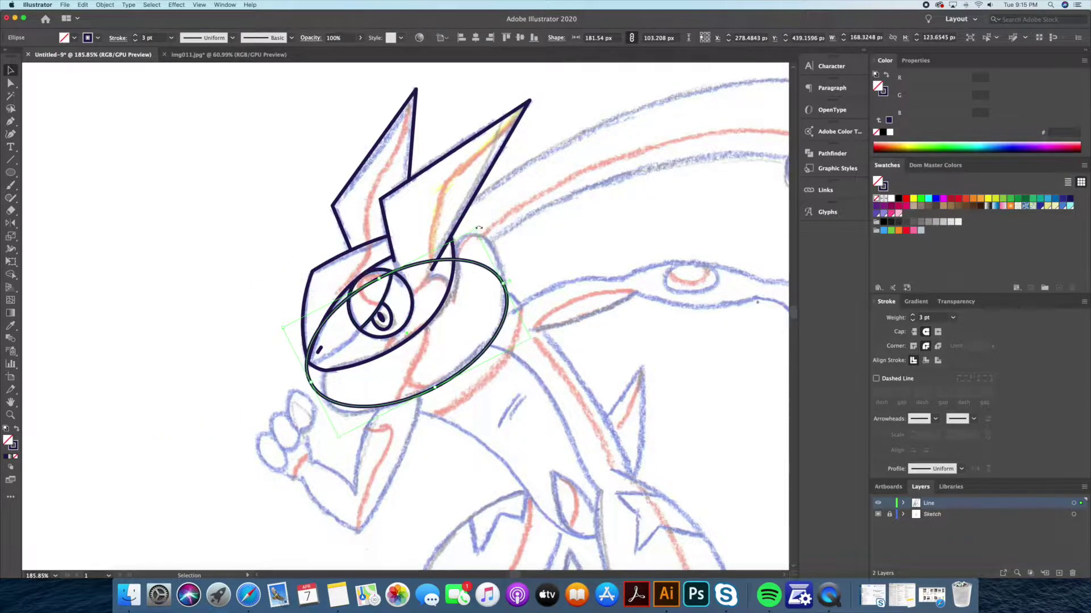
{"action": "left_click_drag", "start_coordinate": [433, 382], "coordinate": [466, 231]}
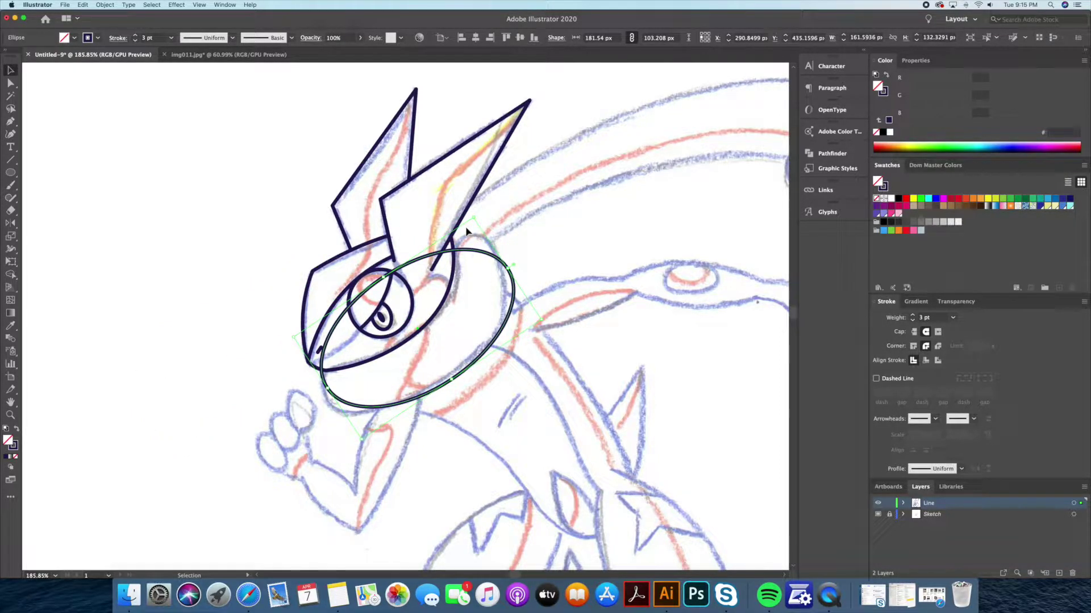
{"action": "mouse_move", "coordinate": [466, 231]}
{"action": "left_mouse_down"}
{"action": "mouse_move", "coordinate": [494, 340]}
{"action": "mouse_move", "coordinate": [454, 271]}
{"action": "left_mouse_up"}
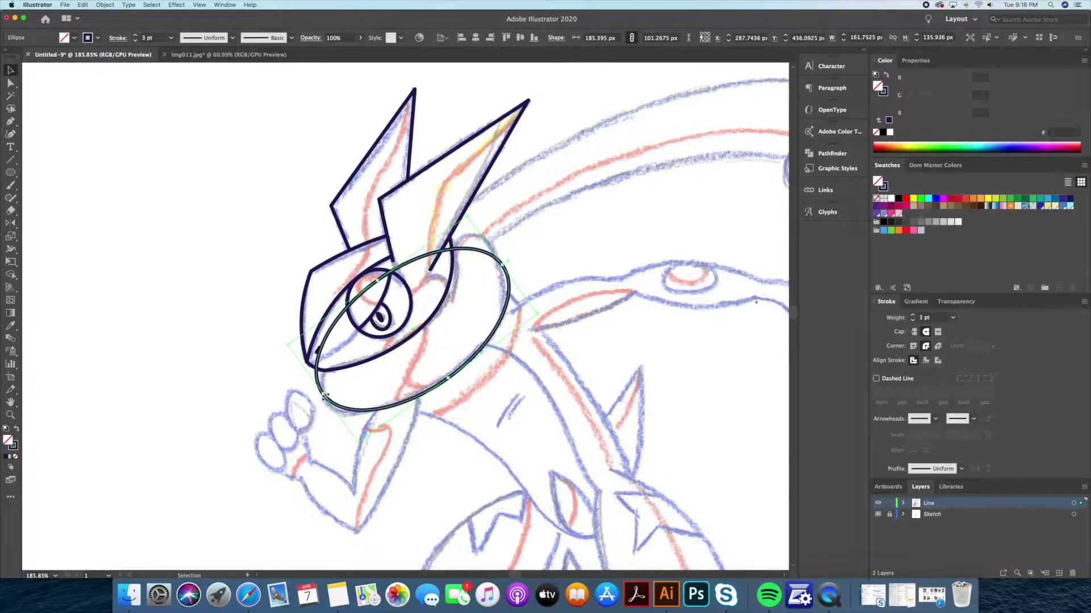
{"action": "key", "text": "z"}
{"action": "key", "text": "ctrl+shift+a"}
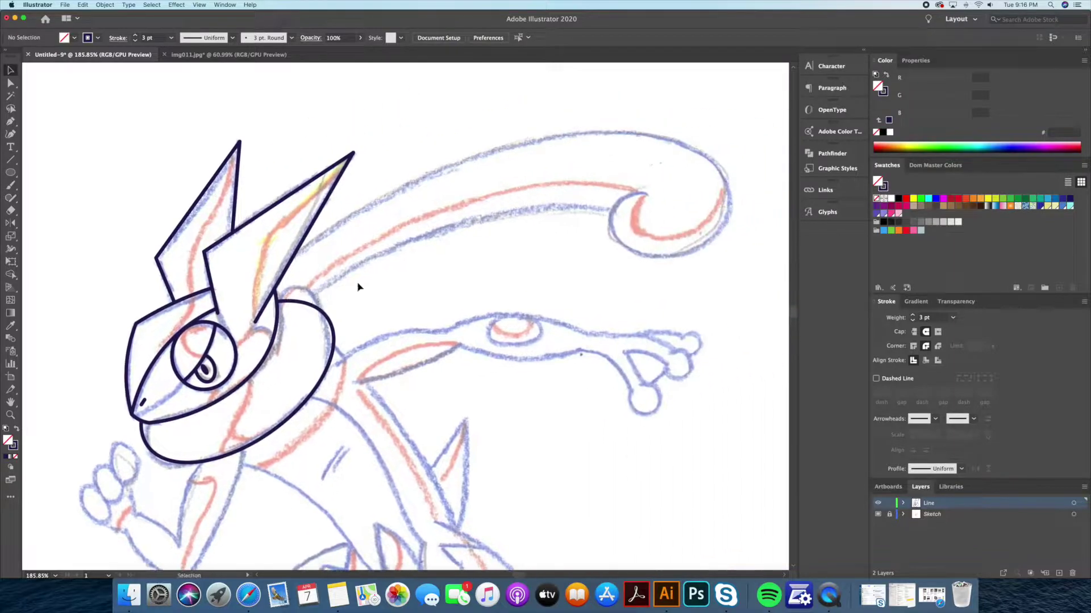
{"action": "scroll", "coordinate": [429, 241], "scroll_direction": "down", "scroll_amount": 3}
{"action": "scroll", "coordinate": [429, 240], "scroll_direction": "up", "scroll_amount": 2}
{"action": "key", "text": "shift+grave"}
Draw the band's lower curved line from the head and a circle over the curl at its end
{"action": "left_click", "coordinate": [273, 337]}
{"action": "left_click", "coordinate": [566, 252]}
{"action": "left_click_drag", "start_coordinate": [439, 292], "coordinate": [438, 261]}
{"action": "key", "text": "l"}
{"action": "mouse_move", "coordinate": [606, 244]}
{"action": "left_mouse_down"}
{"action": "mouse_move", "coordinate": [662, 266]}
{"action": "mouse_move", "coordinate": [669, 193]}
{"action": "left_mouse_up"}
{"action": "key", "text": "Left"}
{"action": "key", "text": "Left"}
{"action": "key", "text": "Left"}
{"action": "key", "text": "Down"}
{"action": "key", "text": "Down"}
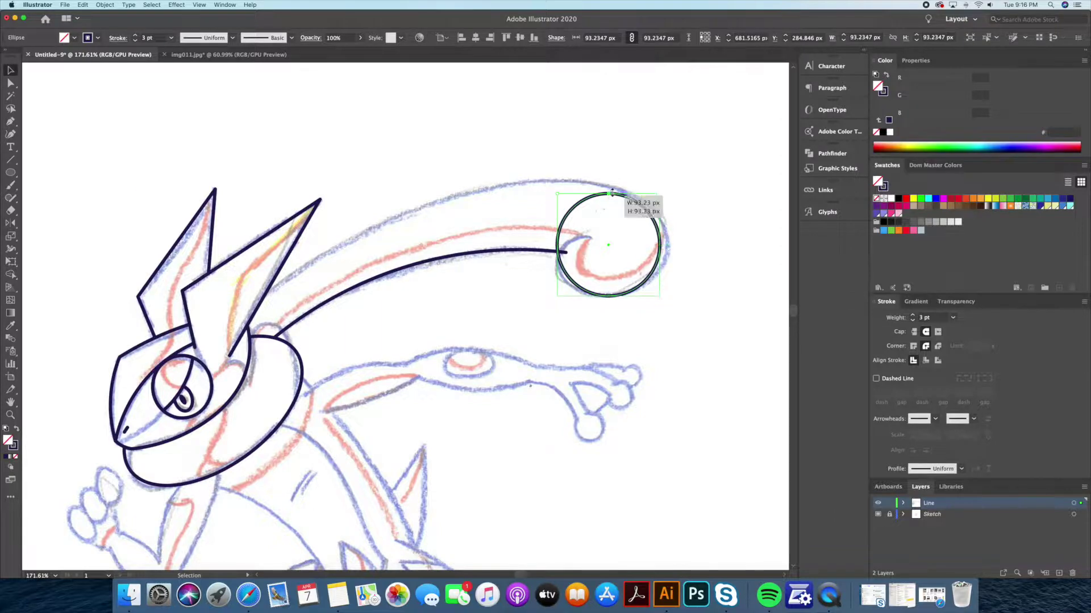
{"action": "left_click_drag", "start_coordinate": [611, 192], "coordinate": [610, 189]}
Delete the circle's top anchor and draw the band's upper edge arching over the curl
{"action": "key", "text": "a"}
{"action": "left_click", "coordinate": [609, 190]}
{"action": "key", "text": "Delete"}
{"action": "key", "text": "shift+grave"}
{"action": "left_click", "coordinate": [659, 244]}
{"action": "left_click", "coordinate": [265, 294]}
{"action": "left_click", "coordinate": [642, 199]}
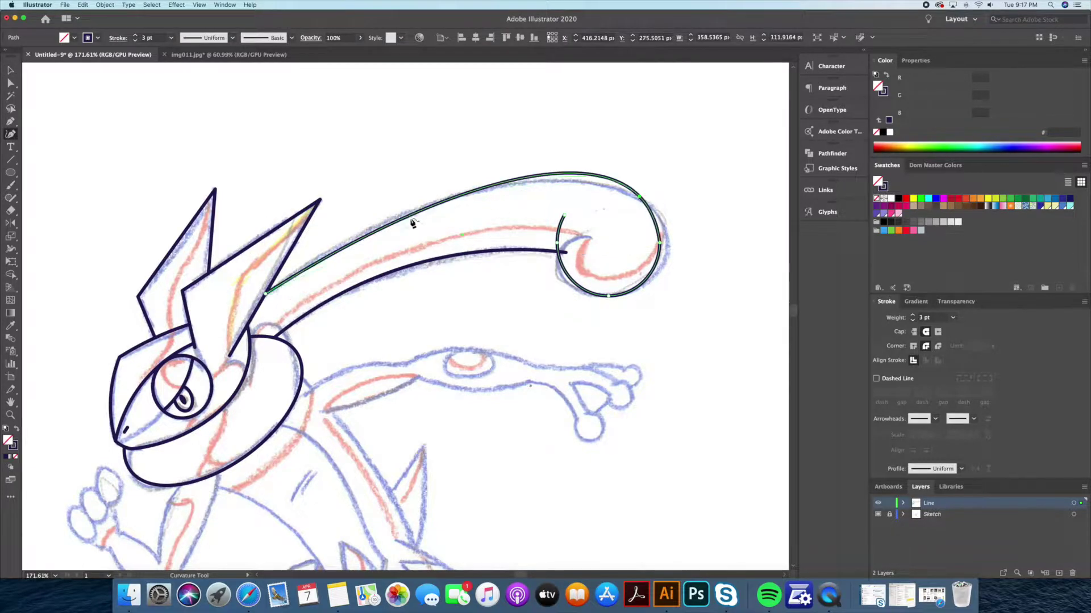
{"action": "left_click", "coordinate": [403, 212]}
{"action": "left_click_drag", "start_coordinate": [652, 209], "coordinate": [652, 210]}
Extend the upper edge down to join the head, then shift the band path into place
{"action": "key", "text": "p"}
{"action": "scroll", "coordinate": [358, 303], "scroll_direction": "up", "scroll_amount": 3}
{"action": "left_click", "coordinate": [335, 334]}
{"action": "left_click", "coordinate": [384, 357]}
{"action": "key", "text": "Escape"}
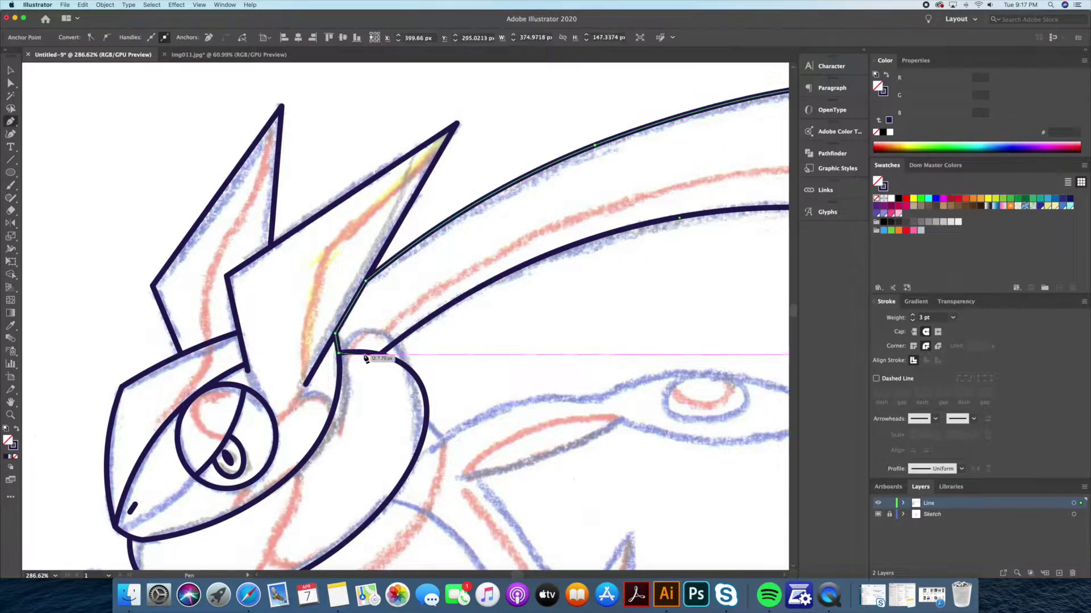
{"action": "key", "text": "v"}
{"action": "left_click_drag", "start_coordinate": [340, 353], "coordinate": [408, 346]}
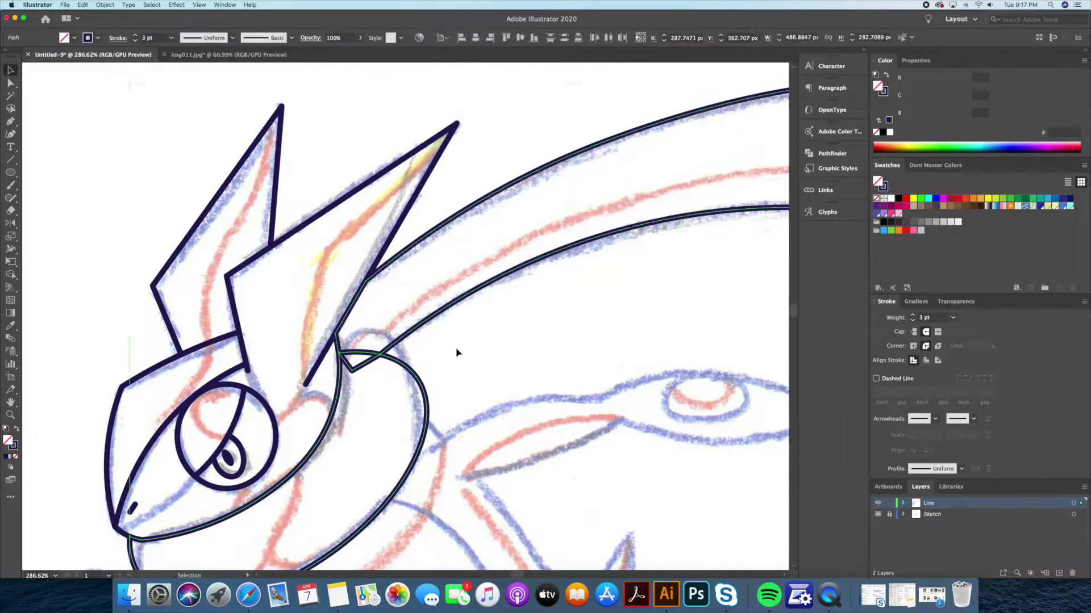
{"action": "left_click", "coordinate": [478, 344]}
{"action": "scroll", "coordinate": [477, 343], "scroll_direction": "down", "scroll_amount": 5}
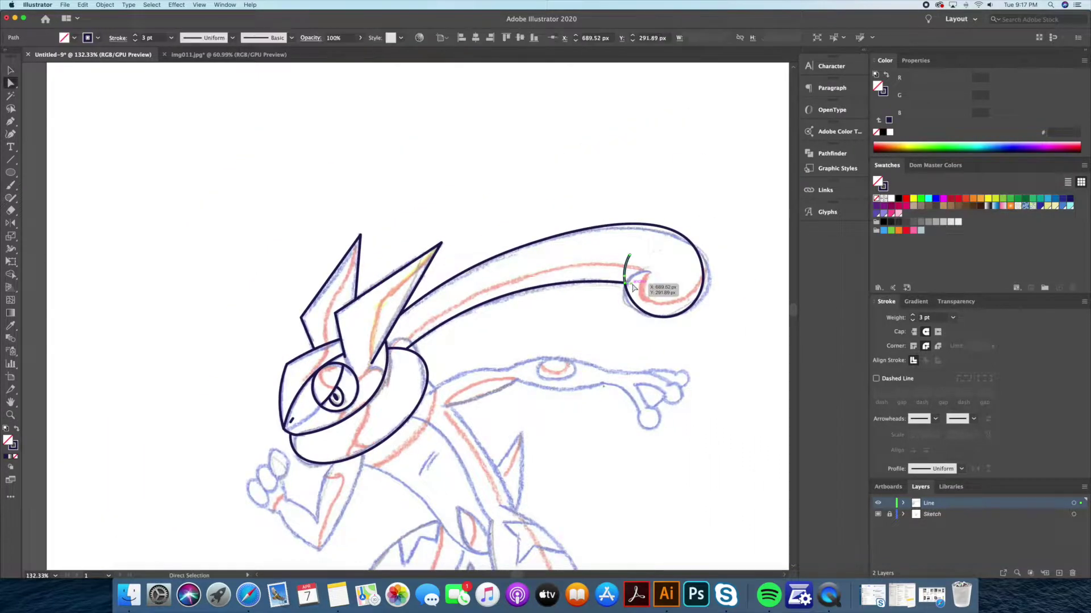
Trace the back and leg outline from the neck down to the foot
{"action": "mouse_move", "coordinate": [528, 431]}
{"action": "left_mouse_down"}
{"action": "mouse_move", "coordinate": [515, 263]}
{"action": "mouse_move", "coordinate": [529, 246]}
{"action": "mouse_move", "coordinate": [471, 261]}
{"action": "left_mouse_up"}
{"action": "key", "text": "p"}
{"action": "left_click", "coordinate": [447, 212]}
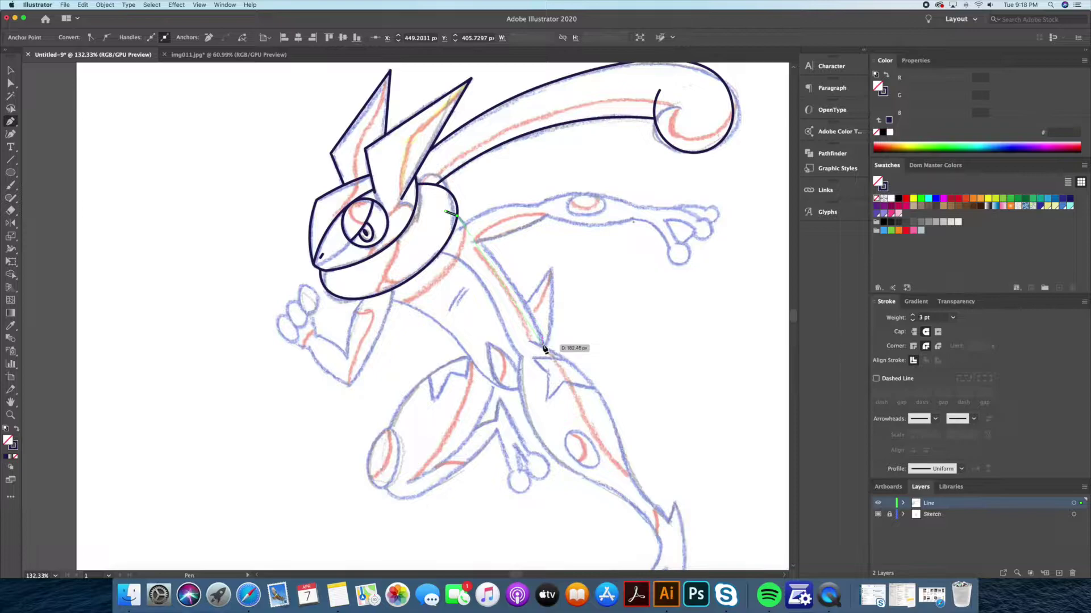
{"action": "scroll", "coordinate": [530, 350], "scroll_direction": "down", "scroll_amount": 3}
{"action": "scroll", "coordinate": [530, 350], "scroll_direction": "right", "scroll_amount": 3}
{"action": "mouse_move", "coordinate": [514, 307]}
{"action": "left_mouse_down"}
{"action": "mouse_move", "coordinate": [554, 413]}
{"action": "mouse_move", "coordinate": [567, 417]}
{"action": "left_mouse_up"}
{"action": "scroll", "coordinate": [593, 425], "scroll_direction": "down", "scroll_amount": 3}
{"action": "scroll", "coordinate": [593, 426], "scroll_direction": "right", "scroll_amount": 1}
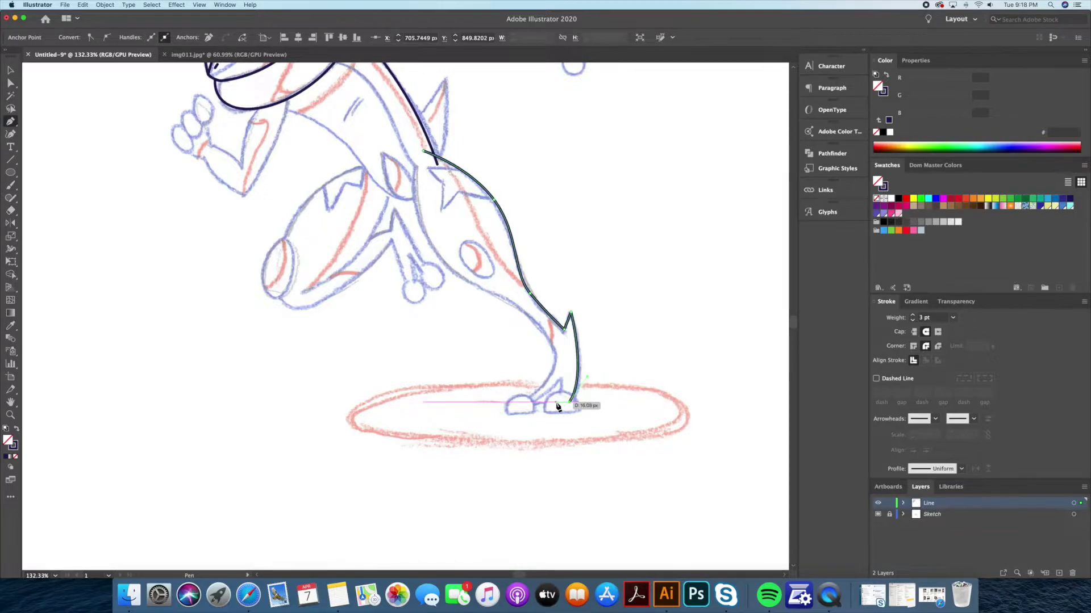
{"action": "left_click", "coordinate": [521, 409]}
{"action": "scroll", "coordinate": [486, 292], "scroll_direction": "up", "scroll_amount": 3}
{"action": "scroll", "coordinate": [487, 292], "scroll_direction": "left", "scroll_amount": 3}
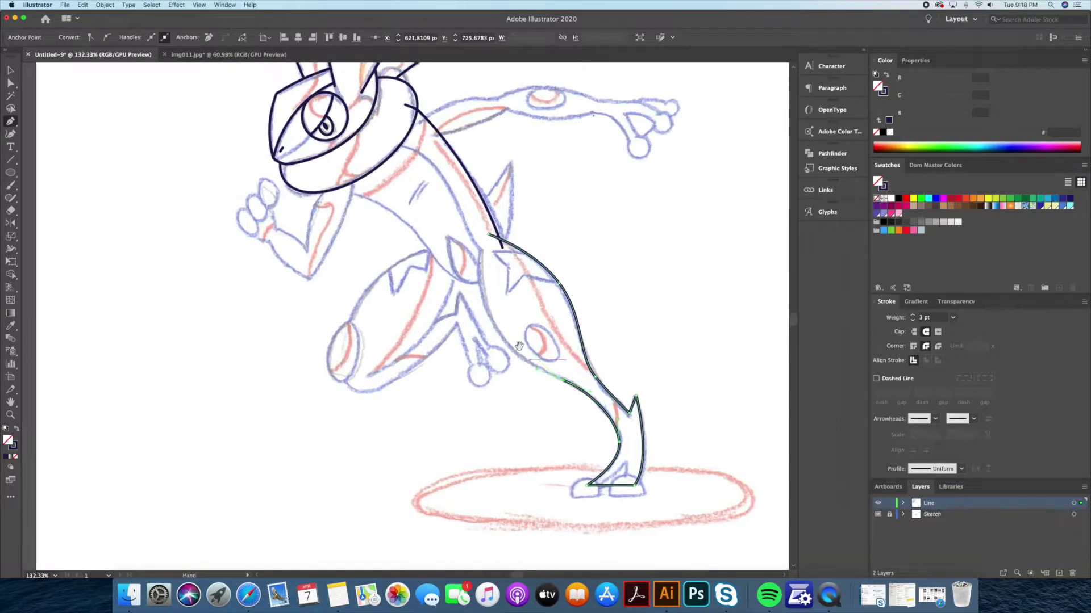
{"action": "scroll", "coordinate": [579, 233], "scroll_direction": "up", "scroll_amount": 1}
{"action": "scroll", "coordinate": [579, 233], "scroll_direction": "left", "scroll_amount": 2}
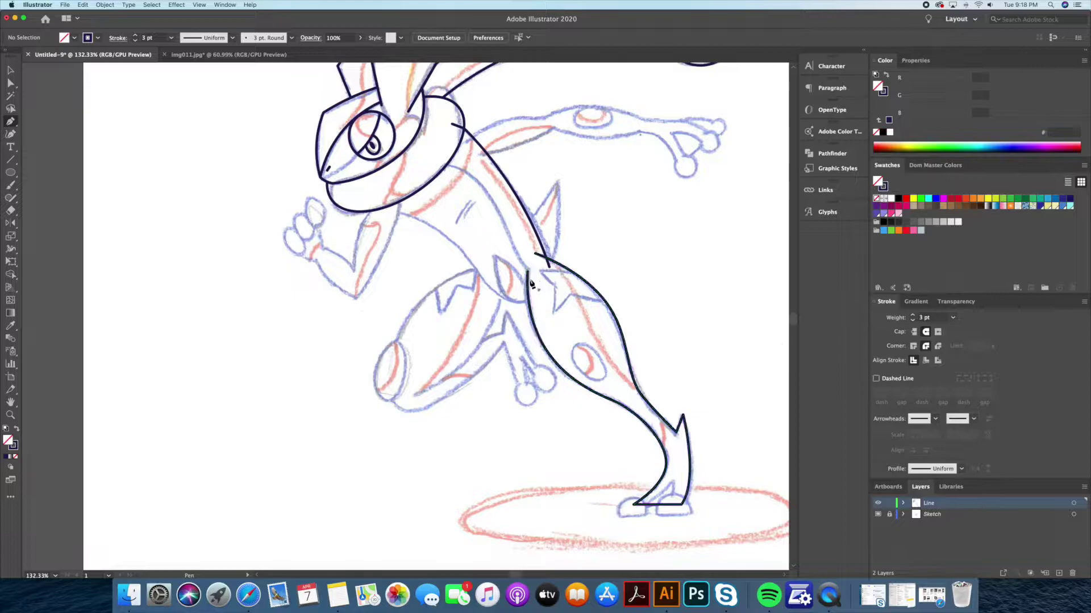
Draw the belly line from the thigh up to the collar and tuck its end near the back spike
{"action": "left_click", "coordinate": [549, 294]}
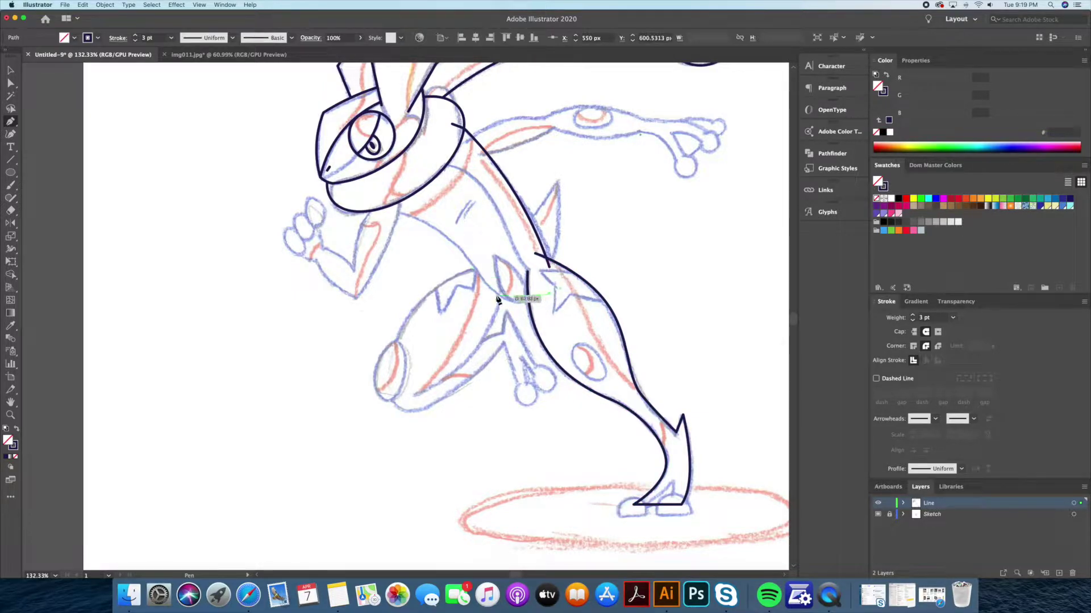
{"action": "left_click_drag", "start_coordinate": [496, 292], "coordinate": [474, 276]}
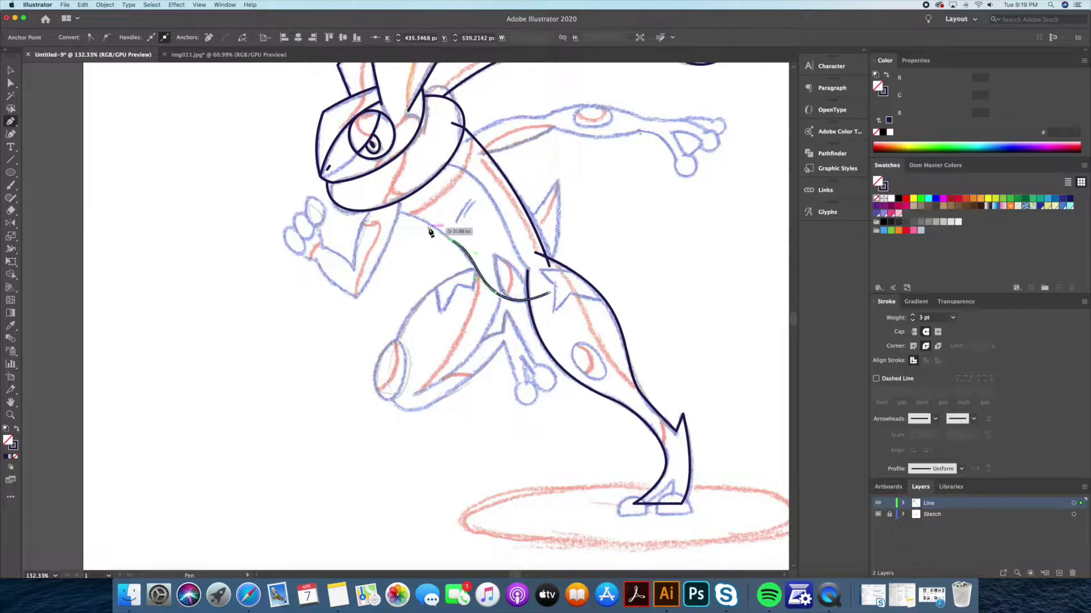
{"action": "left_click", "coordinate": [453, 124]}
{"action": "key", "text": "v"}
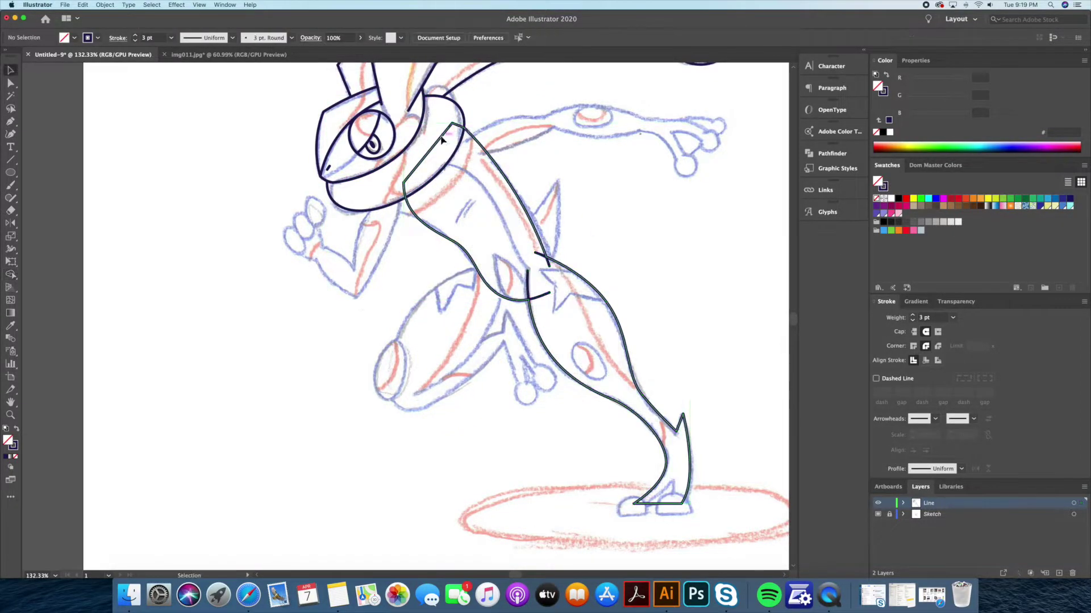
{"action": "left_click_drag", "start_coordinate": [547, 265], "coordinate": [534, 253]}
{"action": "left_click", "coordinate": [619, 257]}
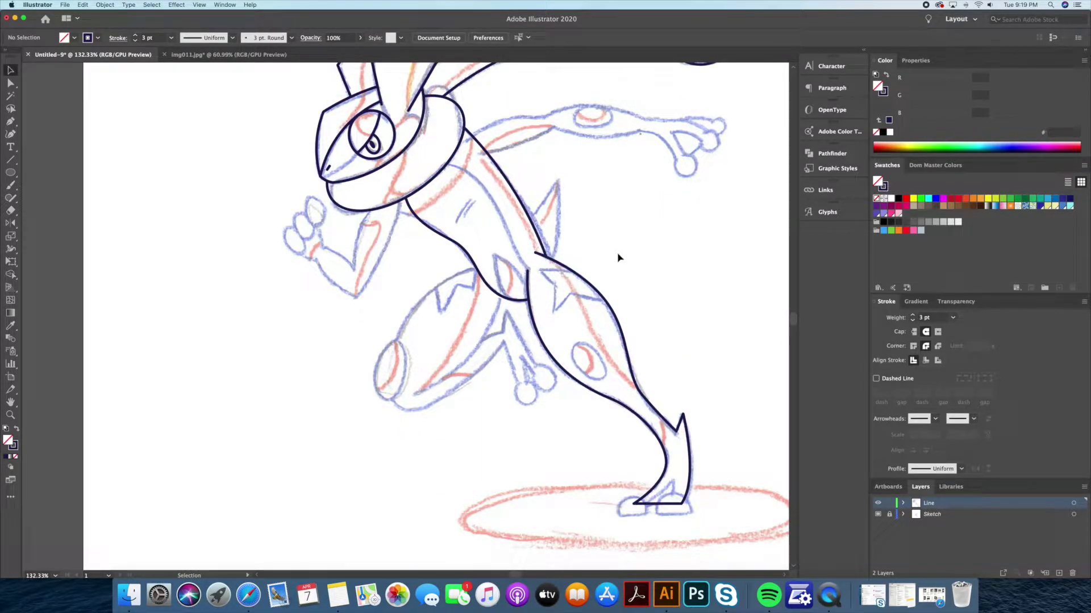
Extend the outline path from its open end with one more anchor point
{"action": "scroll", "coordinate": [601, 253], "scroll_direction": "up", "scroll_amount": 5}
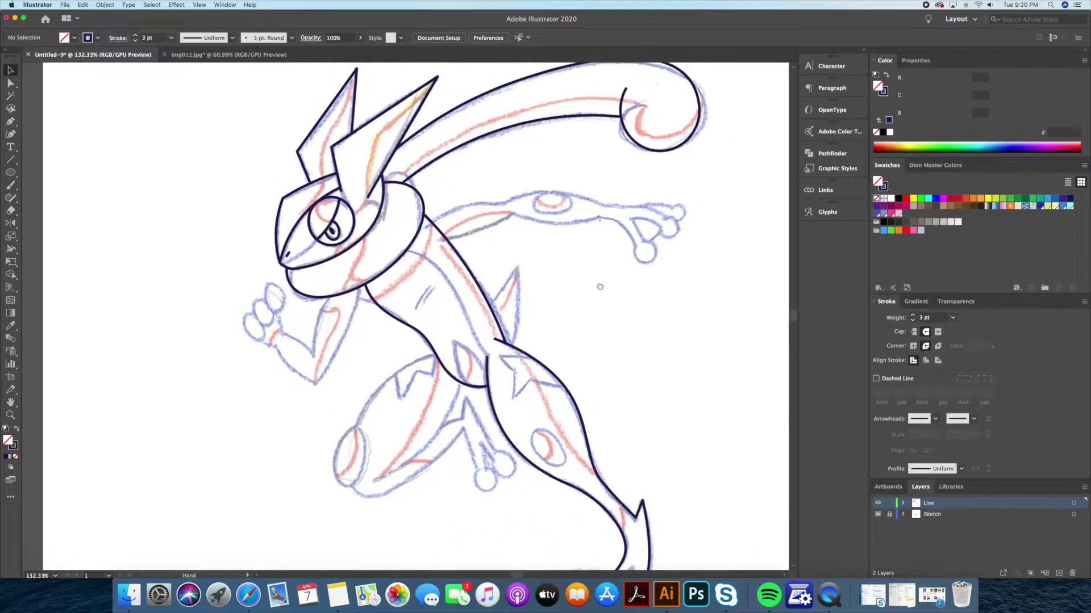
{"action": "key", "text": "p"}
{"action": "left_click", "coordinate": [486, 357]}
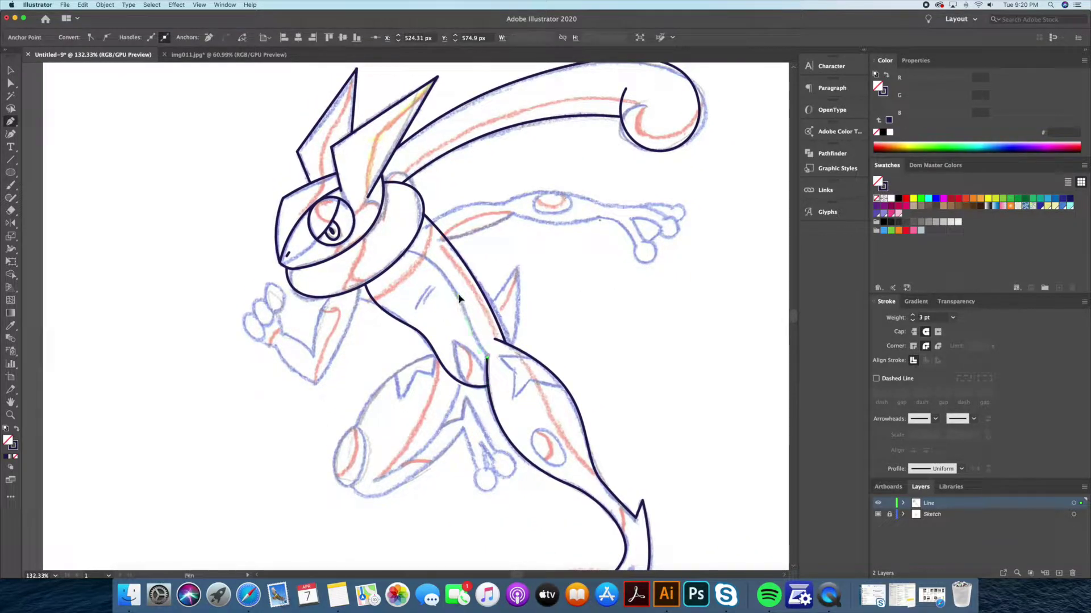
{"action": "key", "text": "v"}
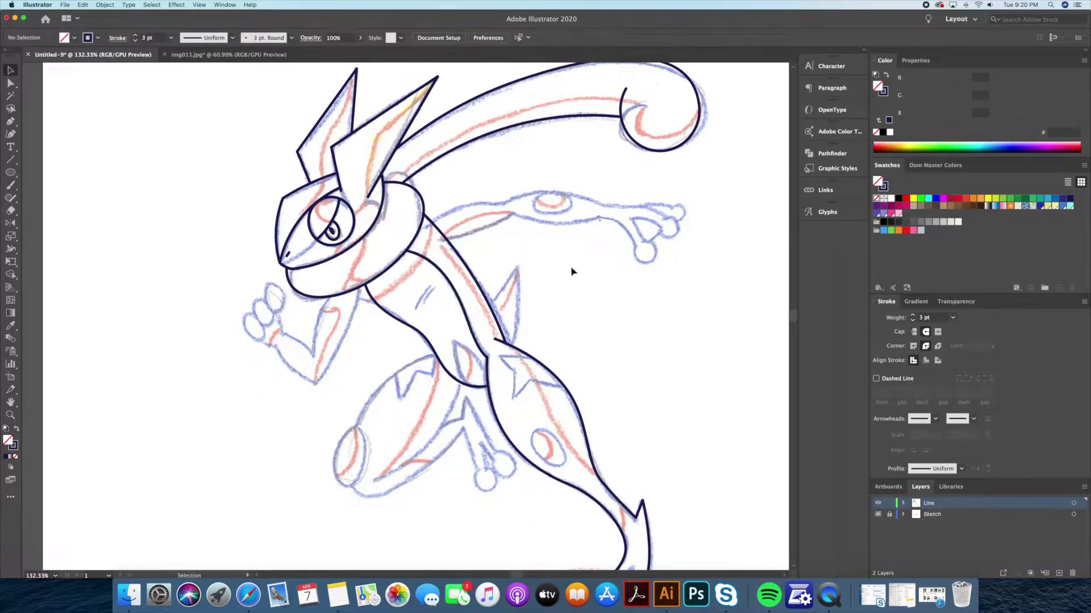
{"action": "scroll", "coordinate": [390, 242], "scroll_direction": "right", "scroll_amount": 2}
Trace the outstretched arm's outline from the shoulder to the forked hand tip
{"action": "left_click", "coordinate": [383, 235]}
{"action": "left_click_drag", "start_coordinate": [447, 211], "coordinate": [491, 214]}
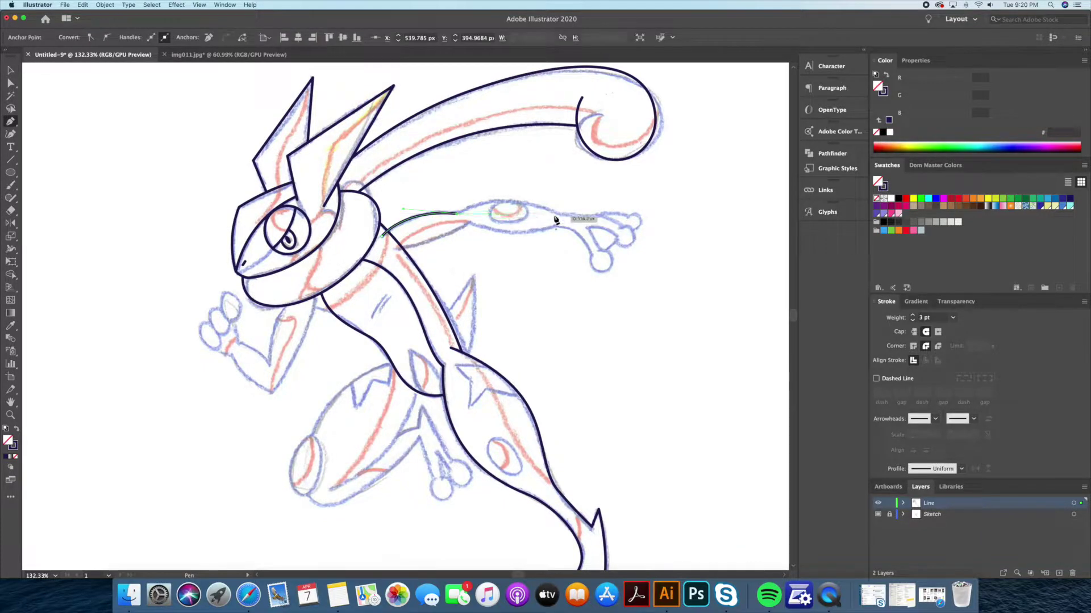
{"action": "left_click_drag", "start_coordinate": [612, 219], "coordinate": [611, 220]}
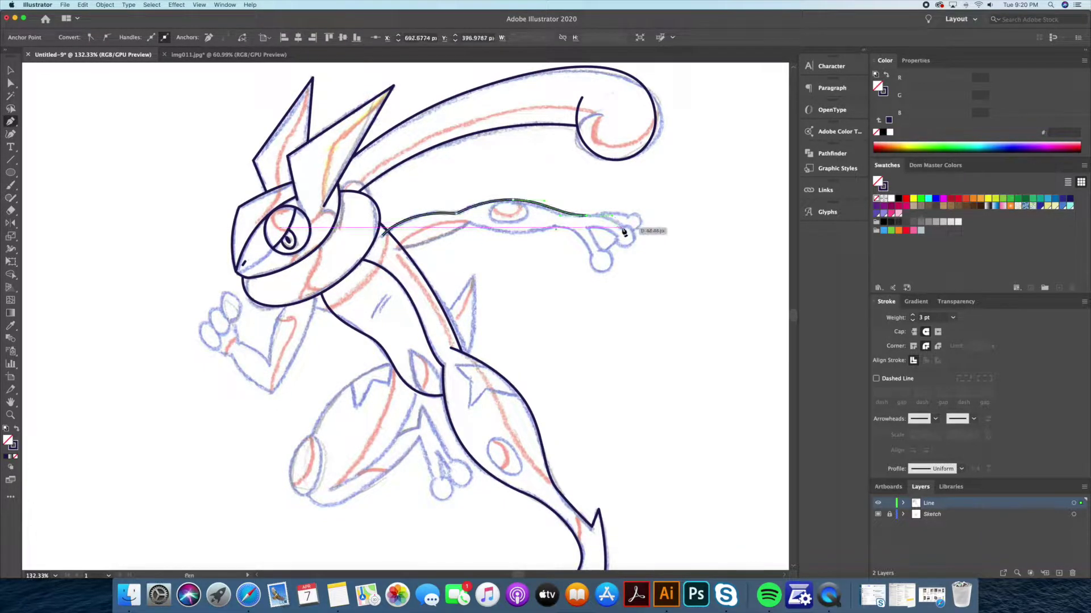
{"action": "left_click", "coordinate": [624, 228]}
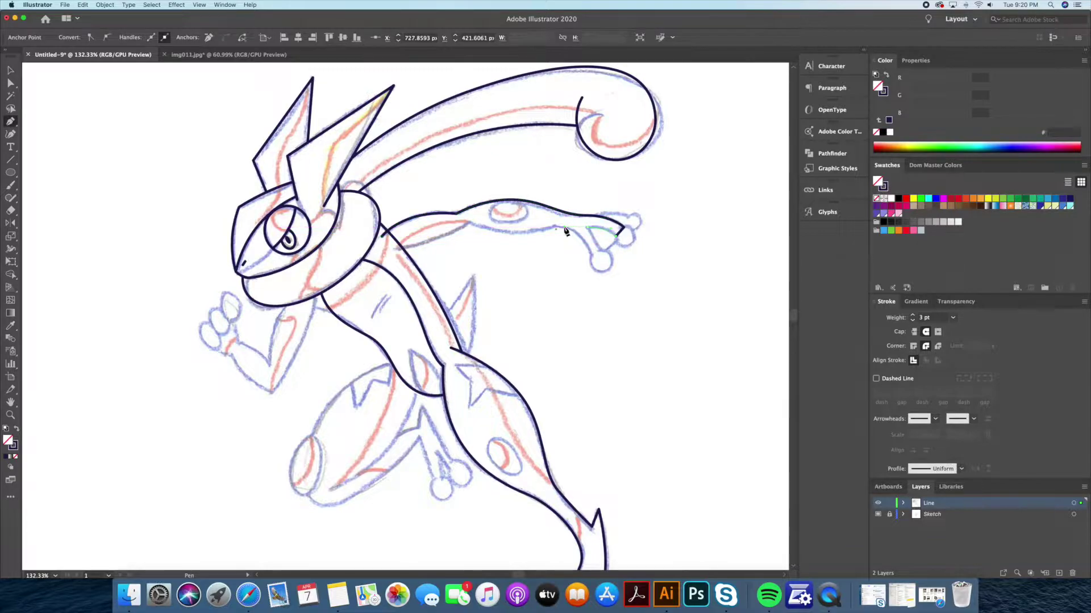
{"action": "left_click", "coordinate": [555, 227]}
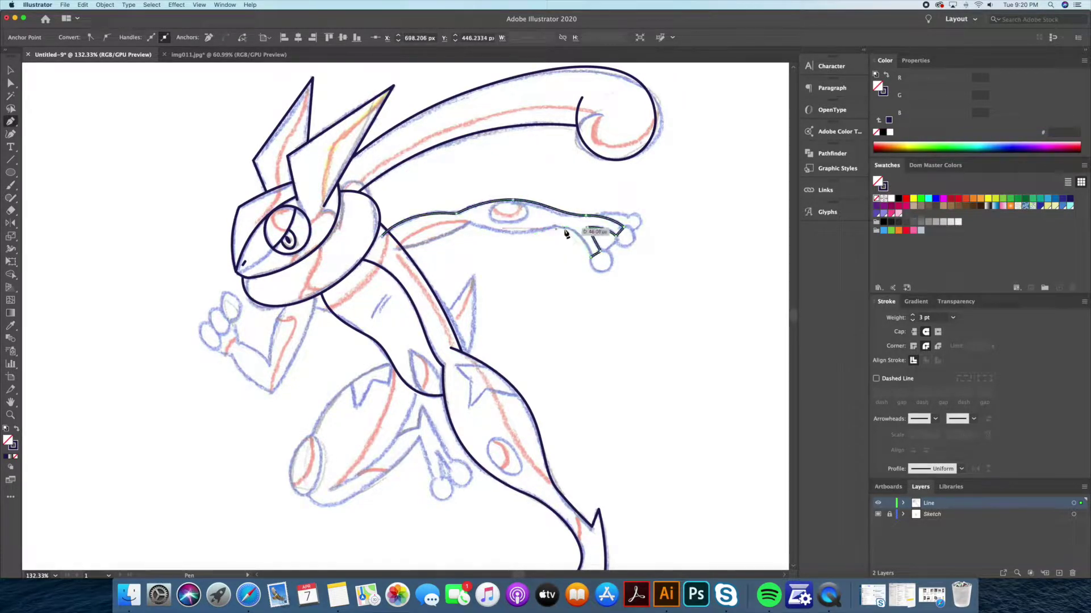
{"action": "left_click_drag", "start_coordinate": [510, 234], "coordinate": [470, 228]}
{"action": "left_click", "coordinate": [394, 248]}
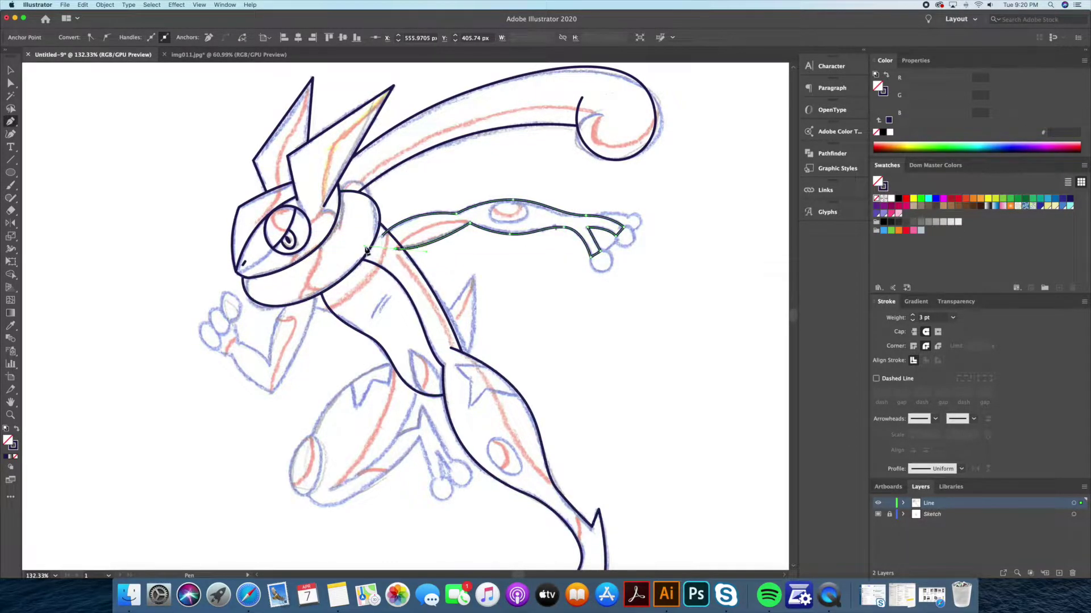
{"action": "key", "text": "v"}
{"action": "left_click", "coordinate": [579, 295]}
{"action": "scroll", "coordinate": [527, 285], "scroll_direction": "down", "scroll_amount": 3}
{"action": "scroll", "coordinate": [628, 390], "scroll_direction": "up", "scroll_amount": 3}
Draw the closed spike shape on the frog's back and deselect it
{"action": "key", "text": "p"}
{"action": "left_click", "coordinate": [440, 282]}
{"action": "left_click", "coordinate": [480, 230]}
{"action": "left_click", "coordinate": [474, 324]}
{"action": "left_click", "coordinate": [447, 277]}
{"action": "key", "text": "shift+grave"}
{"action": "key", "text": "v"}
{"action": "left_click", "coordinate": [526, 324]}
Pan toward the near arm and begin the forearm outline below the chin
{"action": "mouse_move", "coordinate": [525, 325]}
{"action": "left_mouse_down"}
{"action": "mouse_move", "coordinate": [569, 304]}
{"action": "mouse_move", "coordinate": [654, 326]}
{"action": "left_mouse_up"}
{"action": "key", "text": "p"}
{"action": "left_click", "coordinate": [433, 256]}
Trace the near forearm's outer and inner edges down toward the elbow
{"action": "left_click_drag", "start_coordinate": [380, 367], "coordinate": [341, 414]}
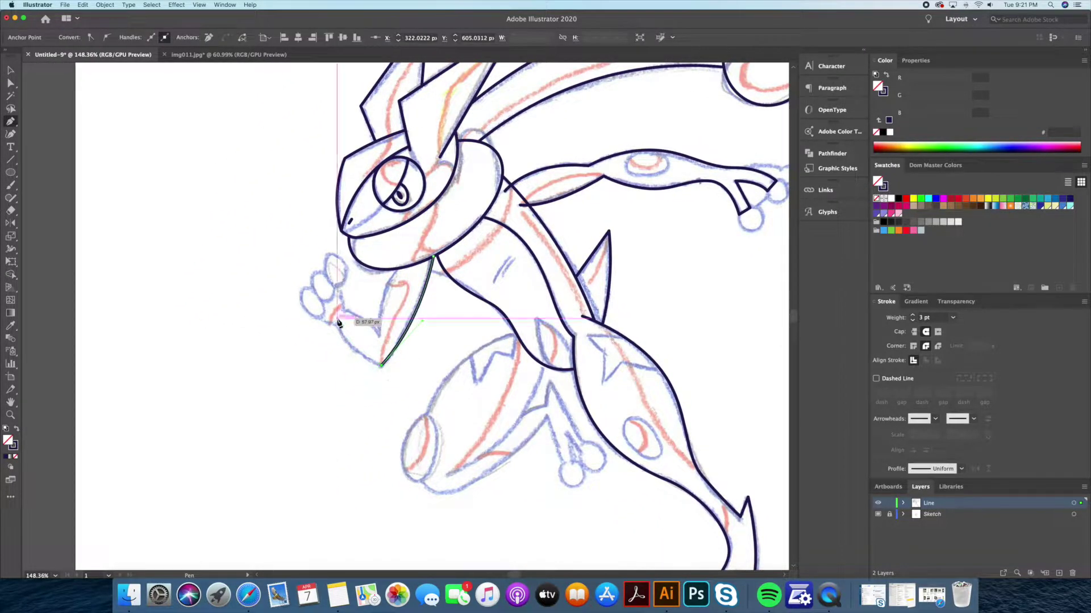
{"action": "left_click", "coordinate": [405, 250]}
{"action": "left_click", "coordinate": [399, 267]}
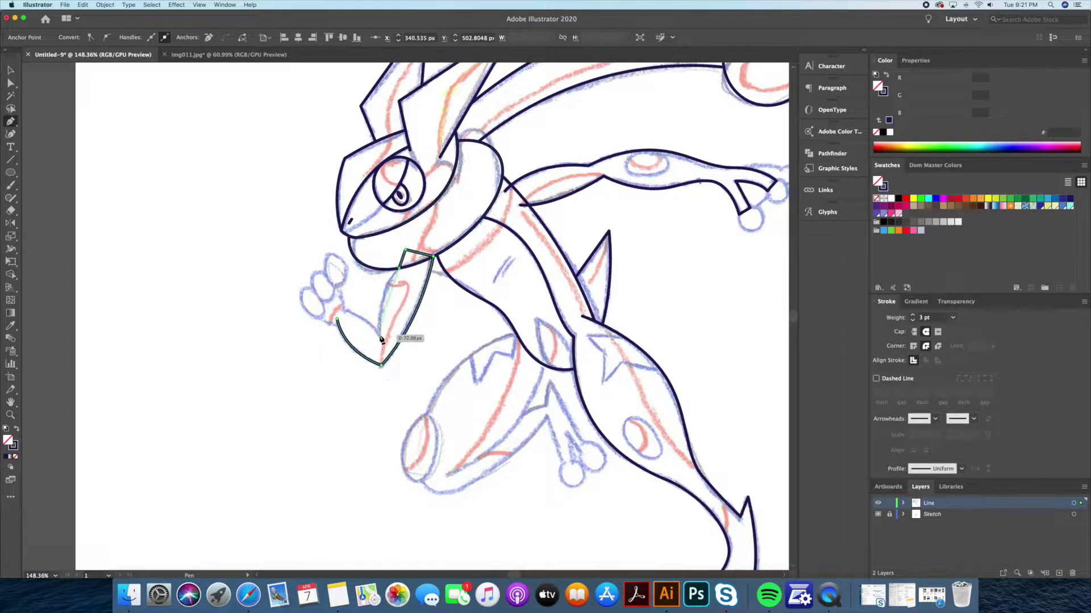
{"action": "left_click_drag", "start_coordinate": [378, 341], "coordinate": [378, 402]}
{"action": "left_click", "coordinate": [344, 311]}
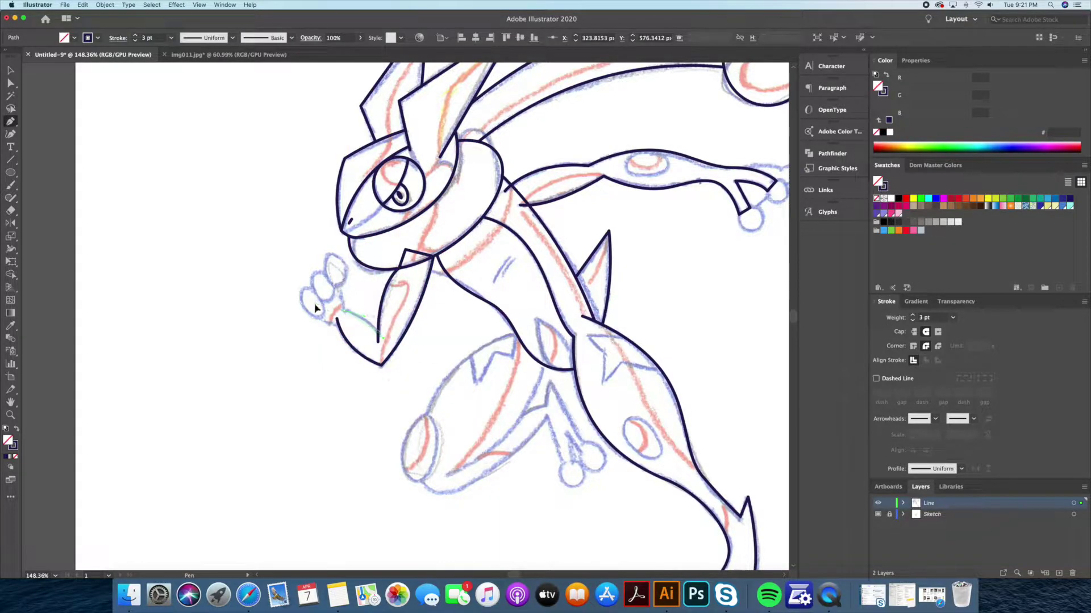
{"action": "key", "text": "z"}
{"action": "left_click_drag", "start_coordinate": [324, 316], "coordinate": [338, 308]}
Extend the forearm path to the fist's knuckle and adjust the arm line's end
{"action": "scroll", "coordinate": [338, 308], "scroll_direction": "up", "scroll_amount": 3}
{"action": "key", "text": "p"}
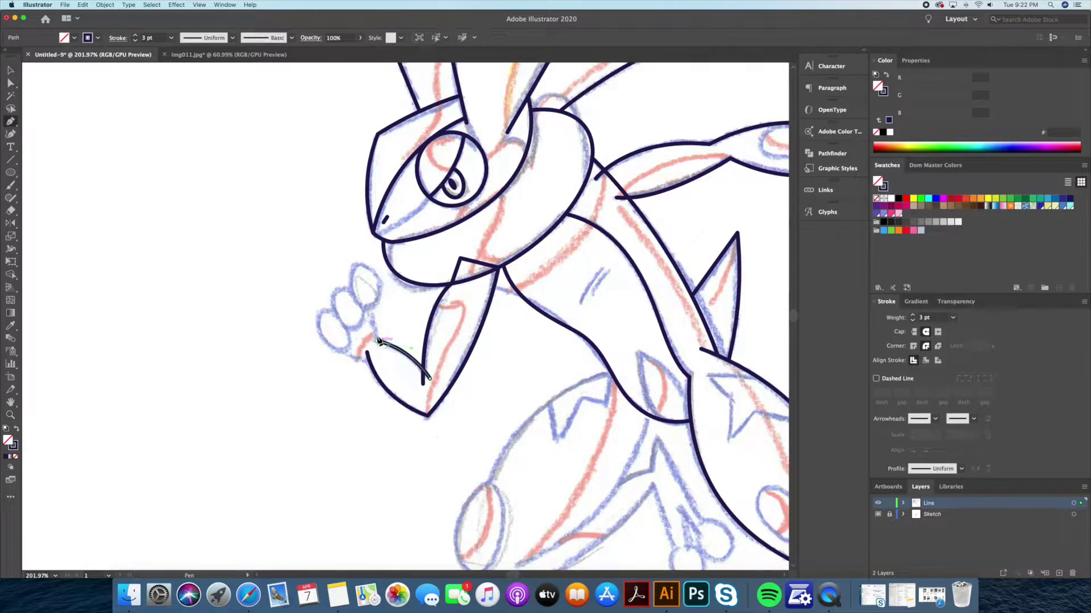
{"action": "left_click", "coordinate": [378, 341]}
{"action": "left_click", "coordinate": [363, 291]}
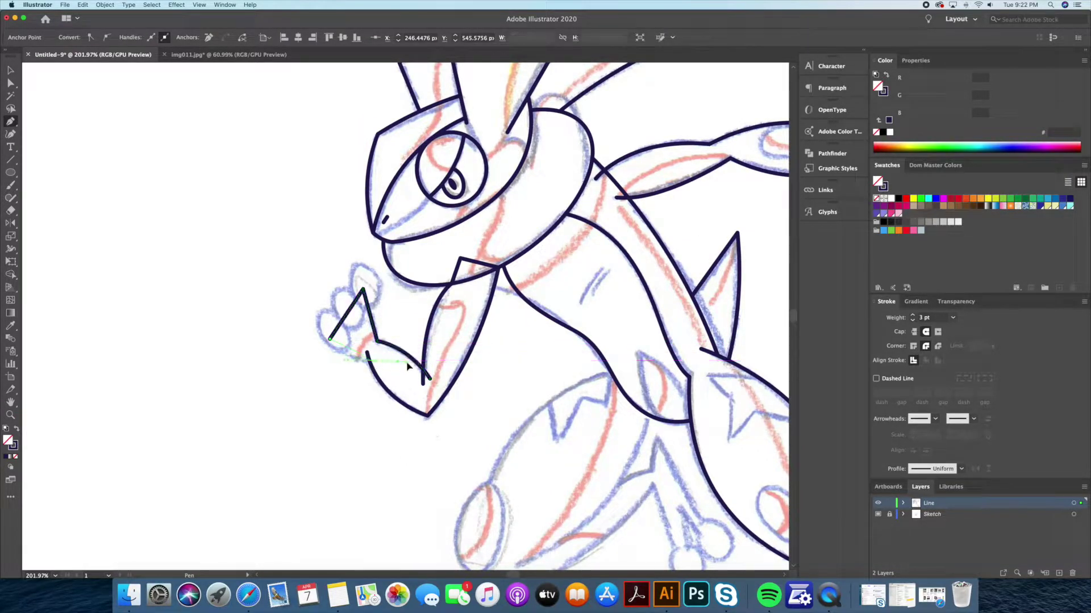
{"action": "key", "text": "shift+m"}
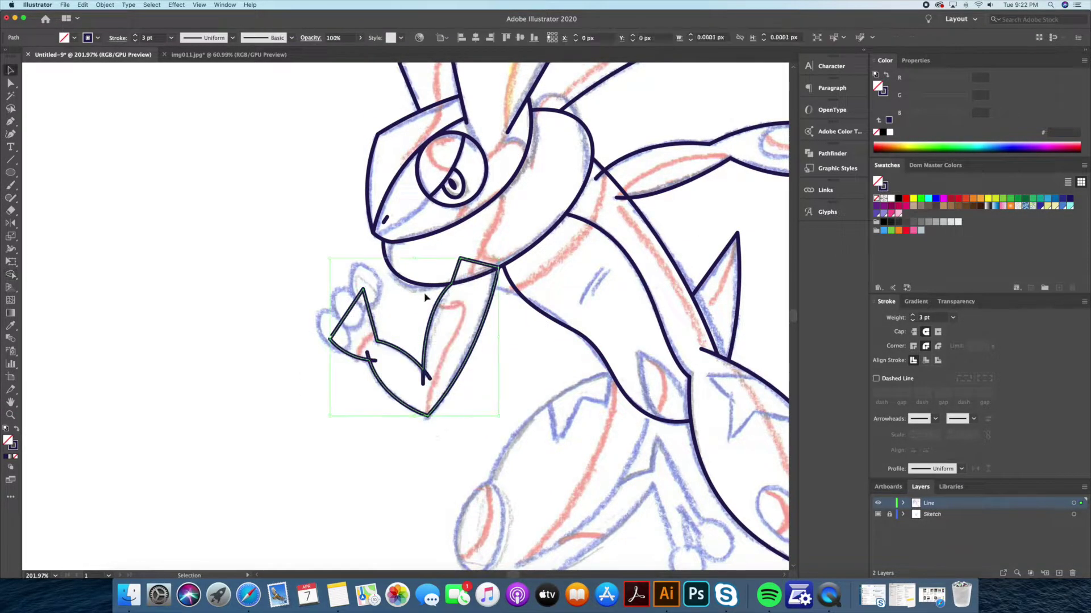
{"action": "key", "text": "v"}
{"action": "left_click", "coordinate": [438, 289]}
{"action": "left_click_drag", "start_coordinate": [430, 384], "coordinate": [375, 362]}
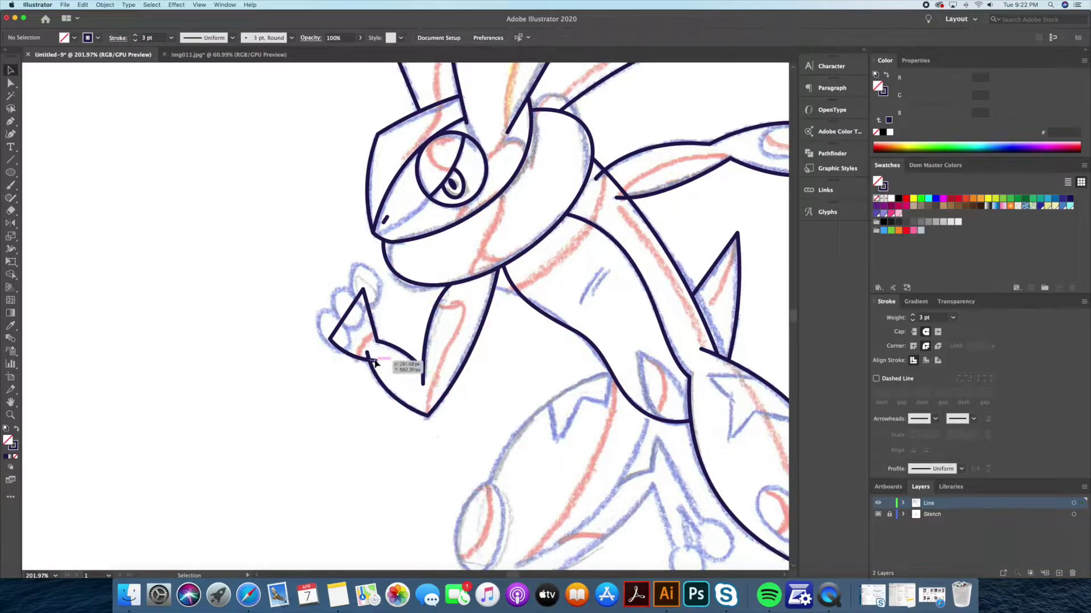
Draw a small finger ellipse on the fist tip and copy it as a second finger
{"action": "mouse_move", "coordinate": [204, 310]}
{"action": "left_mouse_down"}
{"action": "mouse_move", "coordinate": [233, 345]}
{"action": "mouse_move", "coordinate": [361, 290]}
{"action": "left_mouse_up"}
{"action": "key", "text": "v"}
{"action": "key", "text": "z"}
{"action": "left_click", "coordinate": [370, 292]}
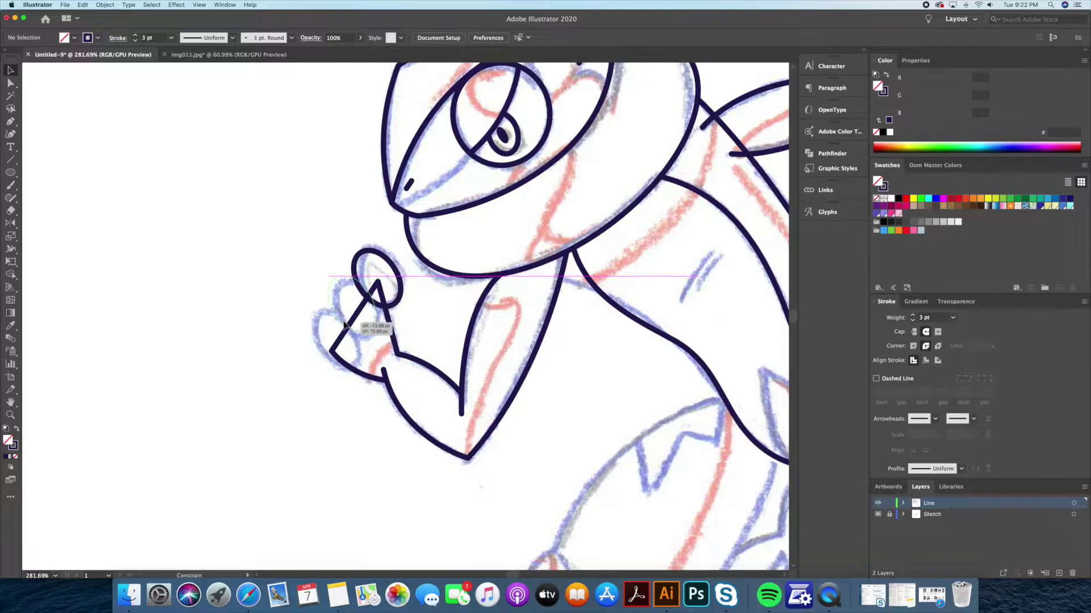
{"action": "left_click_drag", "start_coordinate": [345, 324], "coordinate": [341, 329]}
Merge the finger ellipses and forearm into one fist outline with Shape Builder
{"action": "key", "text": "shift+m"}
{"action": "left_click_drag", "start_coordinate": [376, 296], "coordinate": [363, 352]}
{"action": "key", "text": "v"}
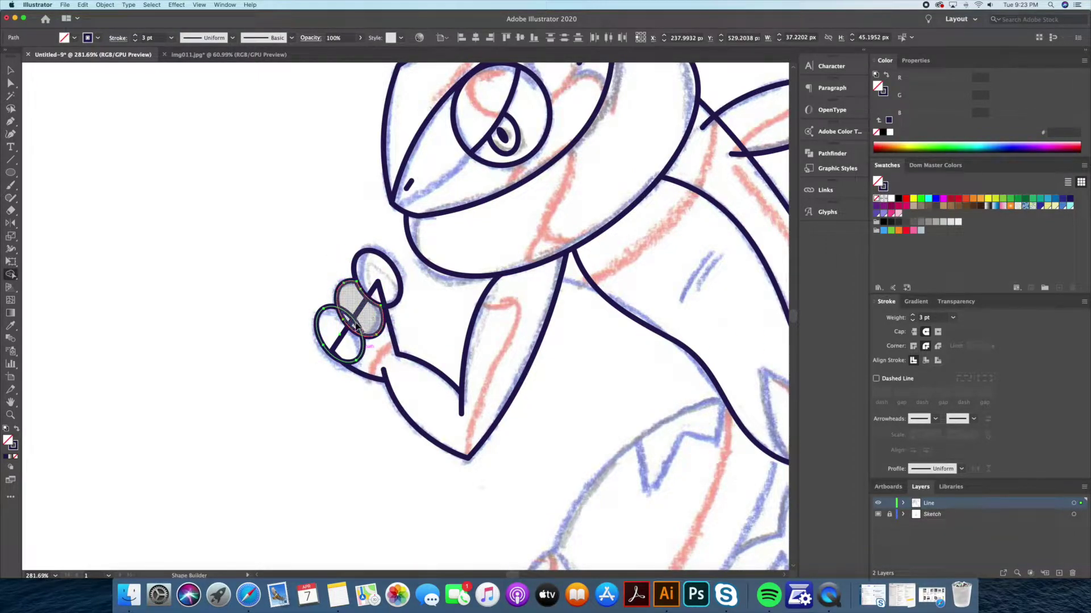
{"action": "left_click", "coordinate": [359, 328]}
{"action": "key", "text": "v"}
{"action": "left_click", "coordinate": [401, 295]}
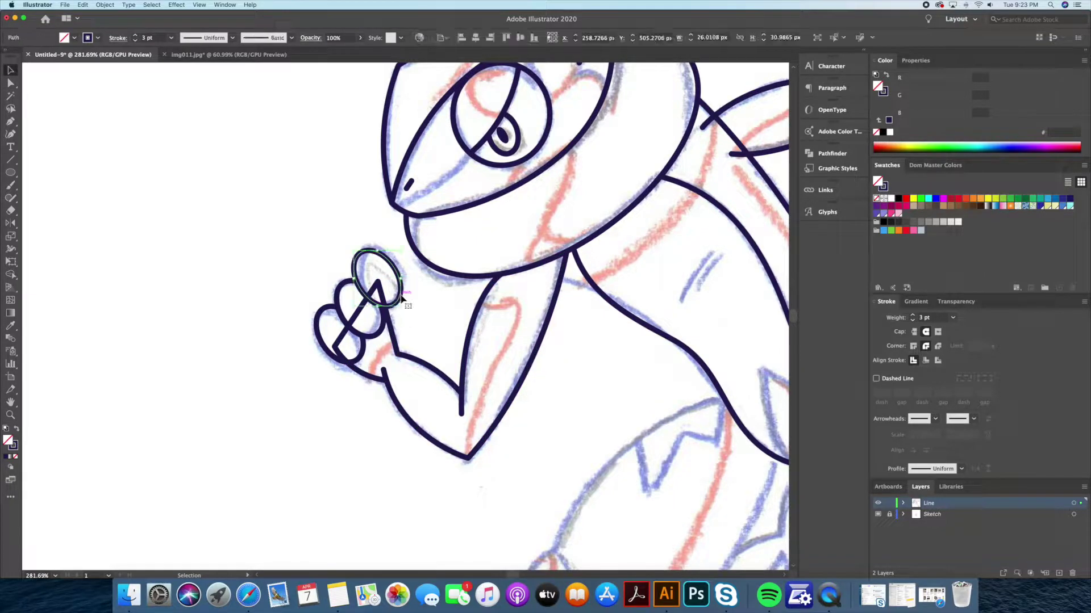
{"action": "left_click", "coordinate": [396, 339], "text": "shift"}
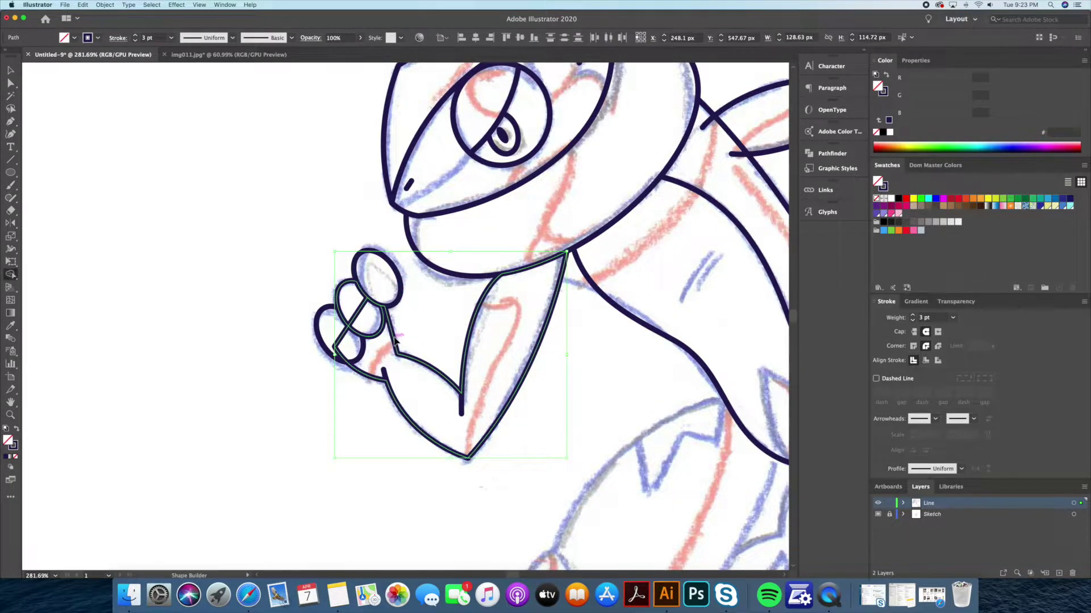
{"action": "key", "text": "z"}
{"action": "left_click_drag", "start_coordinate": [357, 401], "coordinate": [286, 401]}
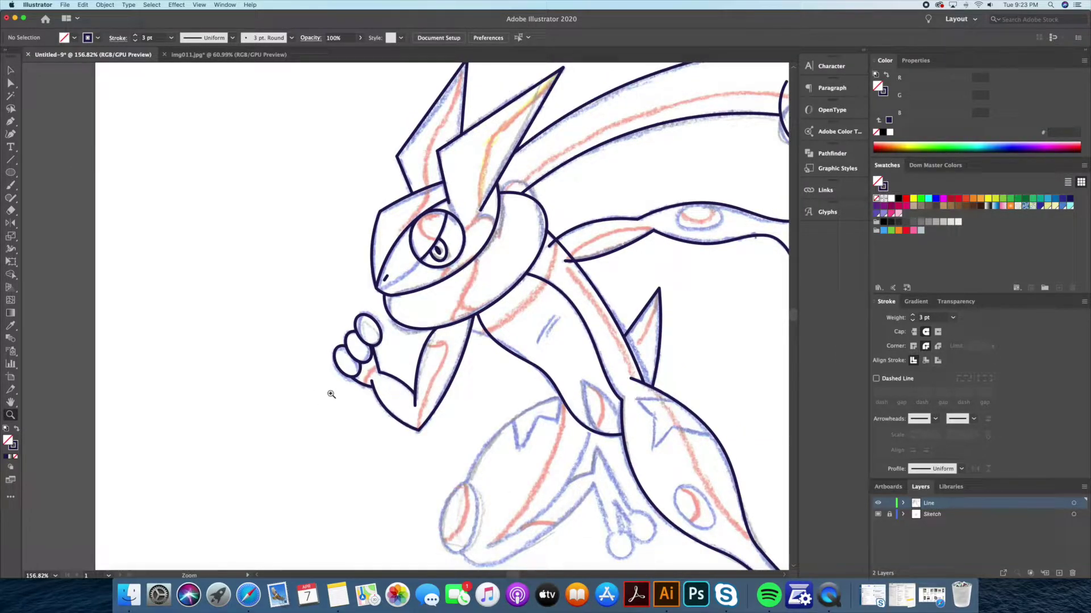
Outline the back thigh and its stem along the sketch, smoothing the curves
{"action": "scroll", "coordinate": [331, 395], "scroll_direction": "down", "scroll_amount": 5}
{"action": "key", "text": "p"}
{"action": "left_click", "coordinate": [433, 278]}
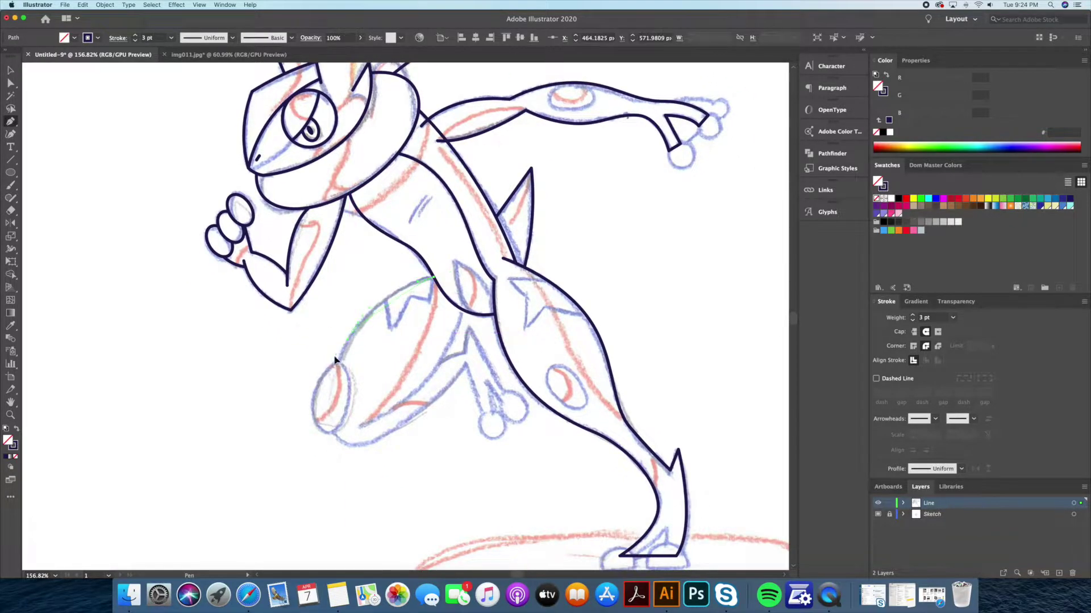
{"action": "left_click_drag", "start_coordinate": [352, 330], "coordinate": [328, 365]}
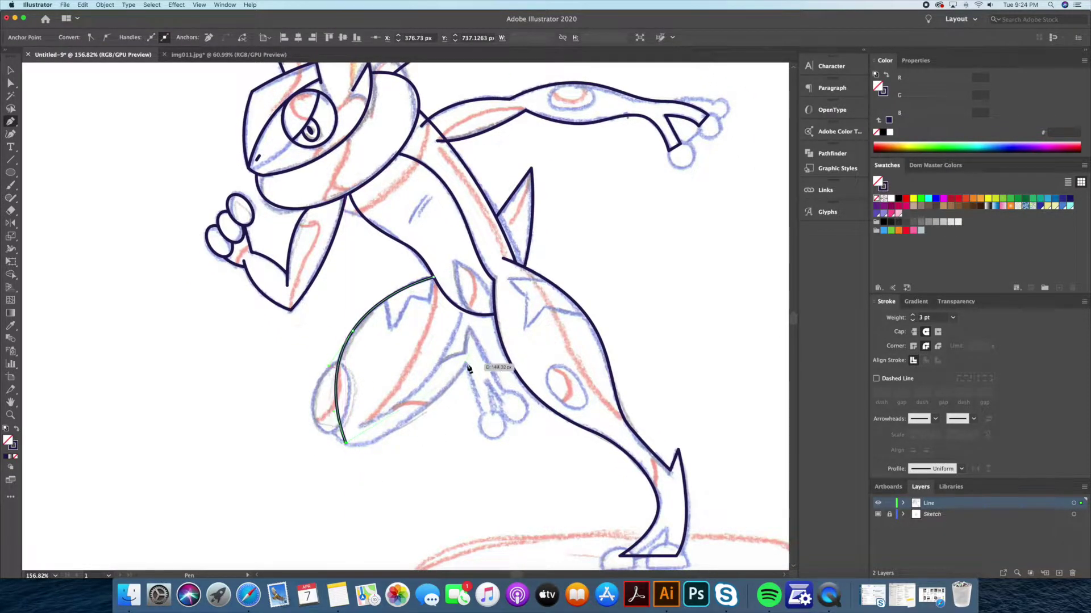
{"action": "left_click_drag", "start_coordinate": [524, 284], "coordinate": [526, 286]}
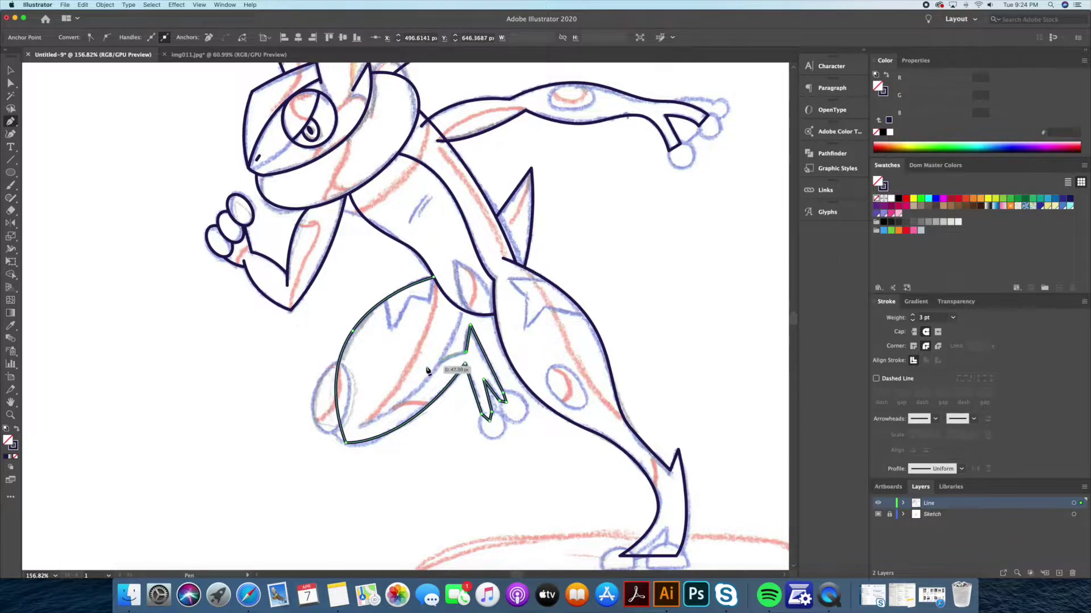
{"action": "left_click", "coordinate": [458, 280]}
{"action": "left_click", "coordinate": [467, 303]}
{"action": "left_click", "coordinate": [360, 424]}
{"action": "key", "text": "v"}
{"action": "left_click", "coordinate": [11, 135]}
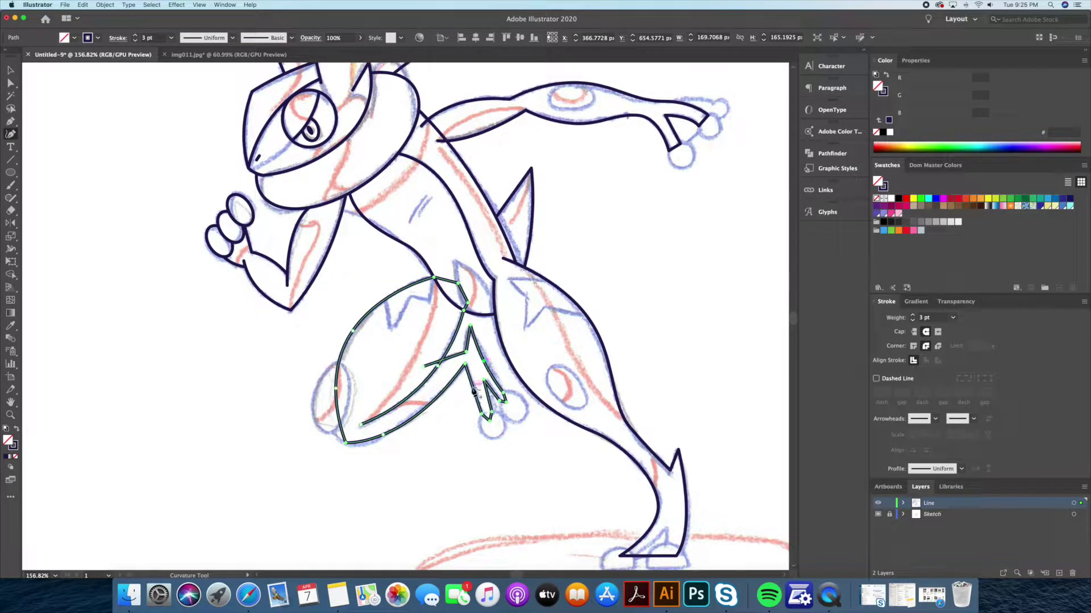
Select all the paths and merge overlapping parts with Shape Builder
{"action": "key", "text": "super+a"}
{"action": "scroll", "coordinate": [397, 335], "scroll_direction": "right", "scroll_amount": 10}
{"action": "scroll", "coordinate": [398, 335], "scroll_direction": "down", "scroll_amount": 2}
{"action": "key", "text": "shift+m"}
{"action": "key", "text": "v"}
{"action": "left_click", "coordinate": [332, 267]}
{"action": "scroll", "coordinate": [280, 445], "scroll_direction": "up", "scroll_amount": 2}
Draw a small circle at one stem tip and copy it onto the second tip
{"action": "key", "text": "l"}
{"action": "mouse_move", "coordinate": [398, 438]}
{"action": "left_mouse_down"}
{"action": "mouse_move", "coordinate": [435, 475]}
{"action": "mouse_move", "coordinate": [386, 347]}
{"action": "left_mouse_up"}
{"action": "scroll", "coordinate": [415, 392], "scroll_direction": "up", "scroll_amount": 2}
{"action": "left_click_drag", "start_coordinate": [423, 392], "coordinate": [466, 351]}
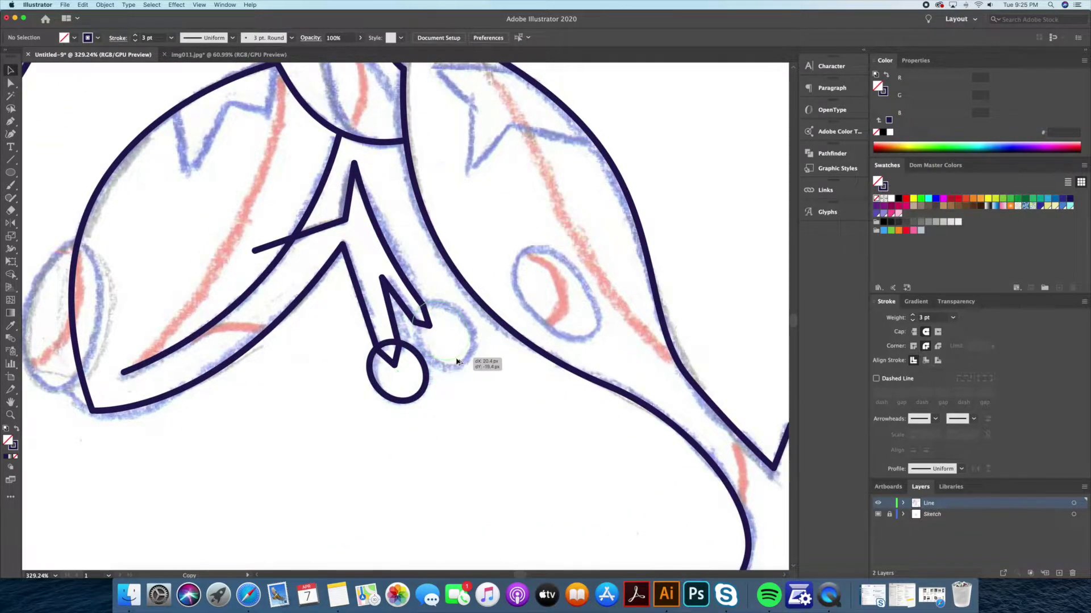
{"action": "left_click", "coordinate": [423, 392]}
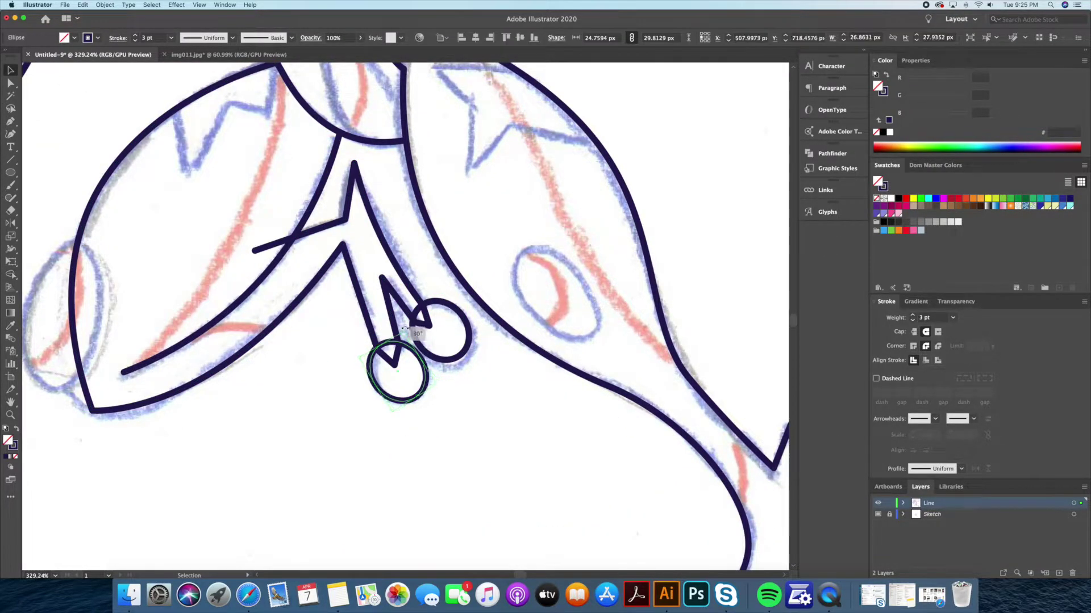
Merge the stem and both toe circles into one leg shape
{"action": "left_click_drag", "start_coordinate": [74, 85], "coordinate": [431, 409]}
{"action": "key", "text": "shift+m"}
{"action": "left_click_drag", "start_coordinate": [419, 313], "coordinate": [390, 370]}
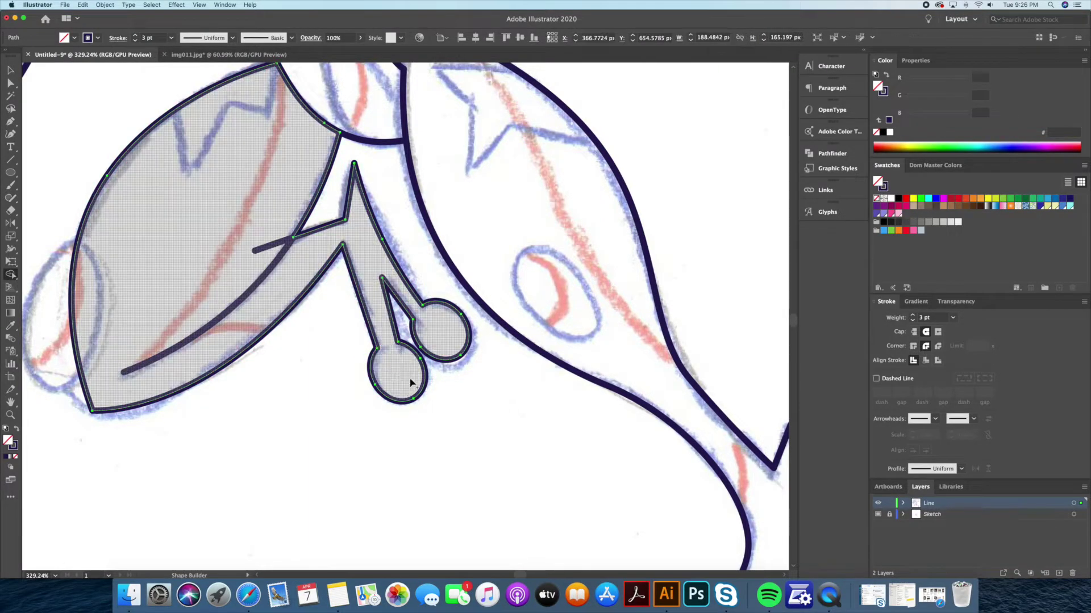
{"action": "key", "text": "z"}
{"action": "mouse_move", "coordinate": [170, 236]}
{"action": "left_mouse_down"}
{"action": "mouse_move", "coordinate": [254, 417]}
{"action": "mouse_move", "coordinate": [171, 398]}
{"action": "left_mouse_up"}
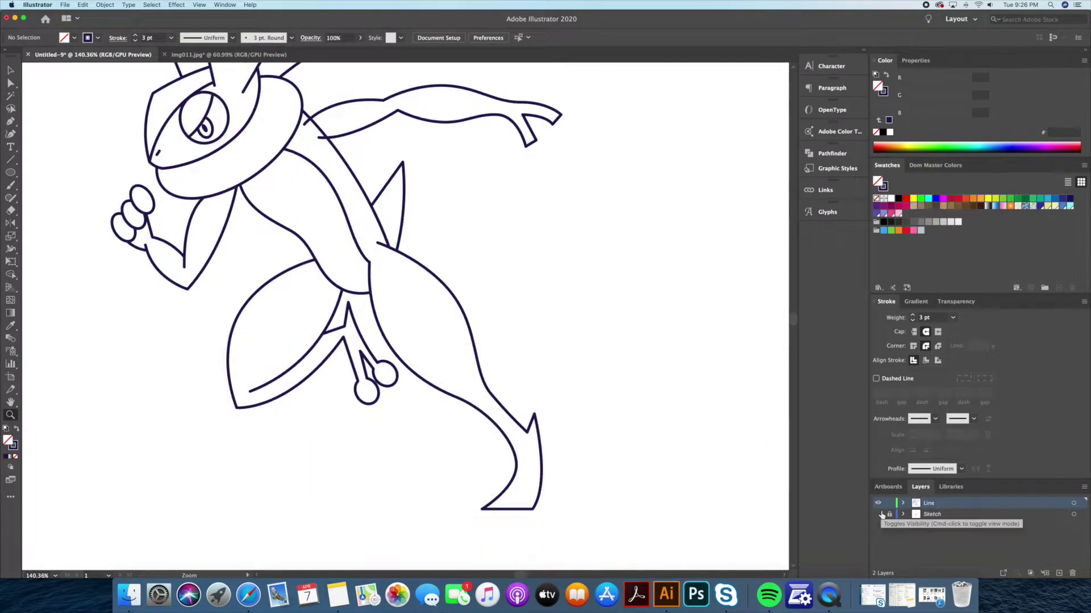
Draw the zigzag marking along the thigh outline
{"action": "mouse_move", "coordinate": [170, 284]}
{"action": "left_mouse_down"}
{"action": "mouse_move", "coordinate": [272, 267]}
{"action": "mouse_move", "coordinate": [277, 277]}
{"action": "left_mouse_up"}
{"action": "key", "text": "p"}
{"action": "left_click", "coordinate": [345, 231]}
{"action": "left_click", "coordinate": [260, 244]}
{"action": "key", "text": "shift+m"}
{"action": "left_click", "coordinate": [301, 241]}
{"action": "key", "text": "v"}
{"action": "scroll", "coordinate": [332, 233], "scroll_direction": "right", "scroll_amount": 3}
Draw the closed star-shaped marking on the front thigh
{"action": "key", "text": "p"}
{"action": "left_click_drag", "start_coordinate": [466, 222], "coordinate": [494, 197]}
{"action": "left_click", "coordinate": [428, 295]}
{"action": "left_click", "coordinate": [463, 256]}
{"action": "left_click", "coordinate": [400, 218]}
{"action": "key", "text": "v"}
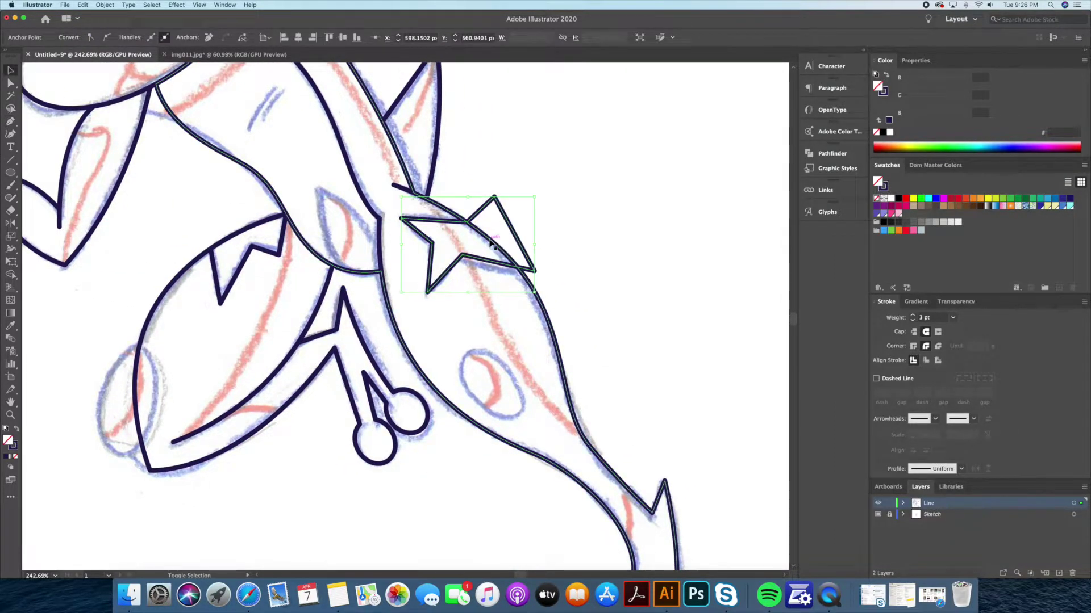
{"action": "key", "text": "shift+ctrl+a"}
Draw the small teardrop at the hip with a curved left side
{"action": "left_click", "coordinate": [345, 268]}
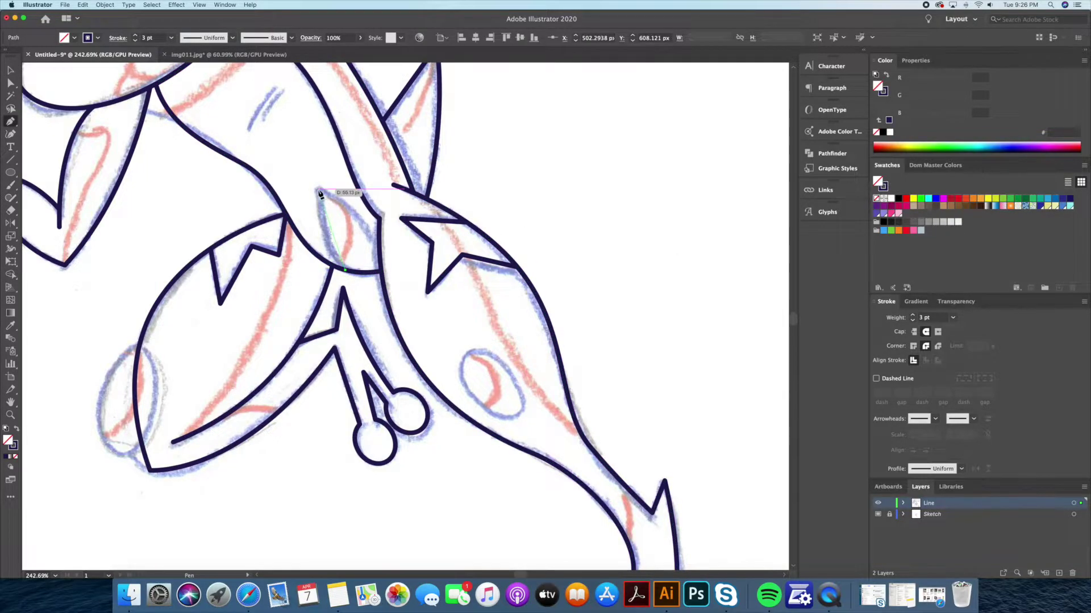
{"action": "left_click", "coordinate": [317, 189]}
{"action": "left_click", "coordinate": [10, 135]}
{"action": "left_click", "coordinate": [322, 232]}
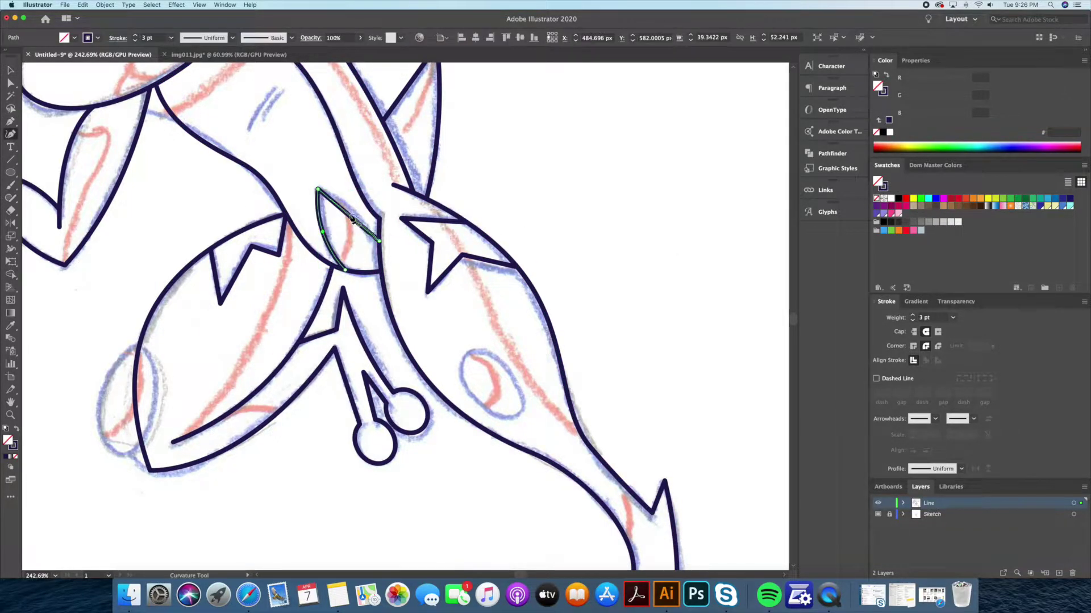
Draw tilted oval spots on the back and front thighs
{"action": "scroll", "coordinate": [397, 316], "scroll_direction": "left", "scroll_amount": 5}
{"action": "key", "text": "l"}
{"action": "mouse_move", "coordinate": [153, 423]}
{"action": "left_mouse_down"}
{"action": "mouse_move", "coordinate": [211, 326]}
{"action": "mouse_move", "coordinate": [273, 326]}
{"action": "left_mouse_up"}
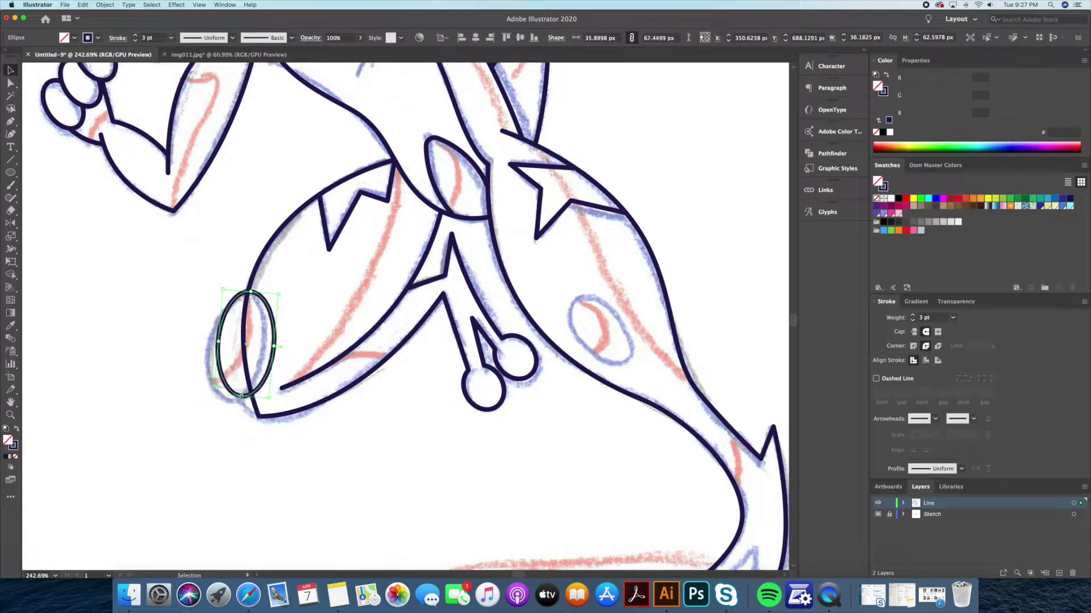
{"action": "mouse_move", "coordinate": [247, 341]}
{"action": "left_mouse_down"}
{"action": "mouse_move", "coordinate": [593, 315]}
{"action": "mouse_move", "coordinate": [591, 276]}
{"action": "left_mouse_up"}
Remove the back-leg line running inside the thigh oval
{"action": "left_click", "coordinate": [250, 376]}
{"action": "left_click", "coordinate": [544, 494]}
{"action": "key", "text": "z"}
{"action": "left_click_drag", "start_coordinate": [544, 495], "coordinate": [7, 176]}
Add the oval marking on the outstretched arm and two fingertip circles
{"action": "left_click_drag", "start_coordinate": [495, 198], "coordinate": [501, 200]}
{"action": "key", "text": "z"}
{"action": "left_click_drag", "start_coordinate": [563, 146], "coordinate": [580, 169]}
{"action": "left_click_drag", "start_coordinate": [488, 281], "coordinate": [486, 278]}
{"action": "left_click_drag", "start_coordinate": [513, 210], "coordinate": [534, 230]}
{"action": "key", "text": "v"}
{"action": "left_click", "coordinate": [461, 230]}
Merge the fingertip circles into the hand and close the finger outline
{"action": "key", "text": "shift+m"}
{"action": "key", "text": "v"}
{"action": "left_click", "coordinate": [587, 227]}
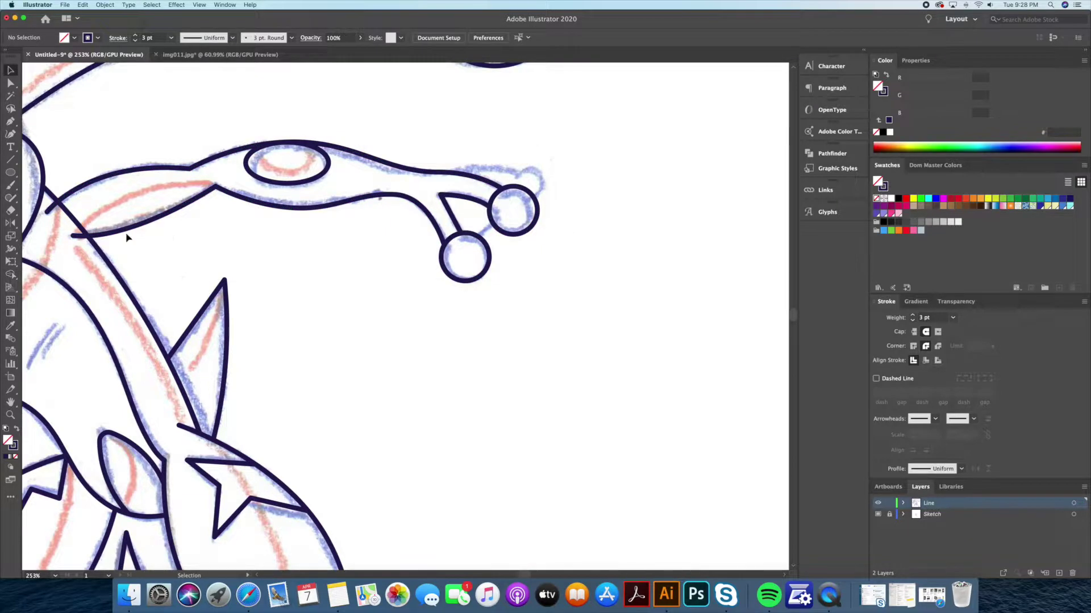
{"action": "left_click", "coordinate": [74, 237]}
{"action": "key", "text": "v"}
{"action": "left_click", "coordinate": [323, 177]}
Add a curved segment to the arm path at the hand
{"action": "key", "text": "shift+m"}
{"action": "key", "text": "p"}
{"action": "key", "text": "ctrl+shift+a"}
{"action": "key", "text": "z"}
{"action": "left_click_drag", "start_coordinate": [506, 270], "coordinate": [301, 287]}
{"action": "left_click", "coordinate": [270, 247]}
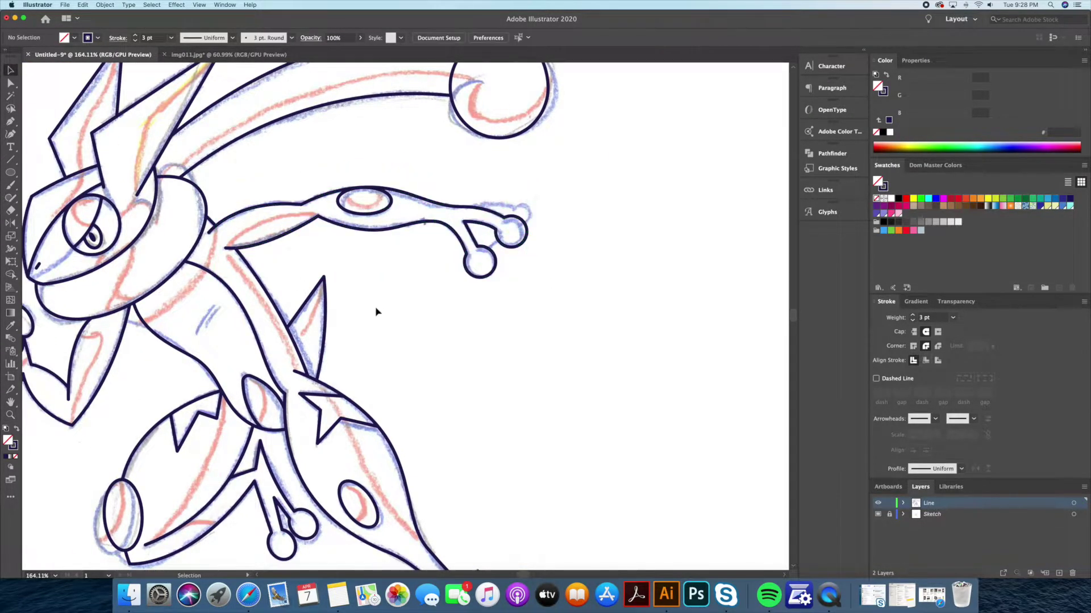
{"action": "scroll", "coordinate": [375, 309], "scroll_direction": "up", "scroll_amount": 3}
{"action": "key", "text": "p"}
{"action": "mouse_move", "coordinate": [522, 224]}
{"action": "left_mouse_down"}
{"action": "mouse_move", "coordinate": [619, 222]}
{"action": "mouse_move", "coordinate": [614, 248]}
{"action": "mouse_move", "coordinate": [646, 252]}
{"action": "left_mouse_up"}
{"action": "key", "text": "ctrl+shift+a"}
{"action": "key", "text": "v"}
Merge a third round fingertip into the hand and delete the leftover teardrop region
{"action": "left_click", "coordinate": [11, 172]}
{"action": "left_click", "coordinate": [833, 154]}
{"action": "key", "text": "ctrl+a"}
{"action": "key", "text": "v"}
{"action": "left_click", "coordinate": [684, 255]}
{"action": "left_click_drag", "start_coordinate": [511, 244], "coordinate": [584, 267]}
{"action": "key", "text": "shift+m"}
{"action": "left_click", "coordinate": [566, 275], "text": "alt"}
{"action": "scroll", "coordinate": [672, 345], "scroll_direction": "down", "scroll_amount": 5}
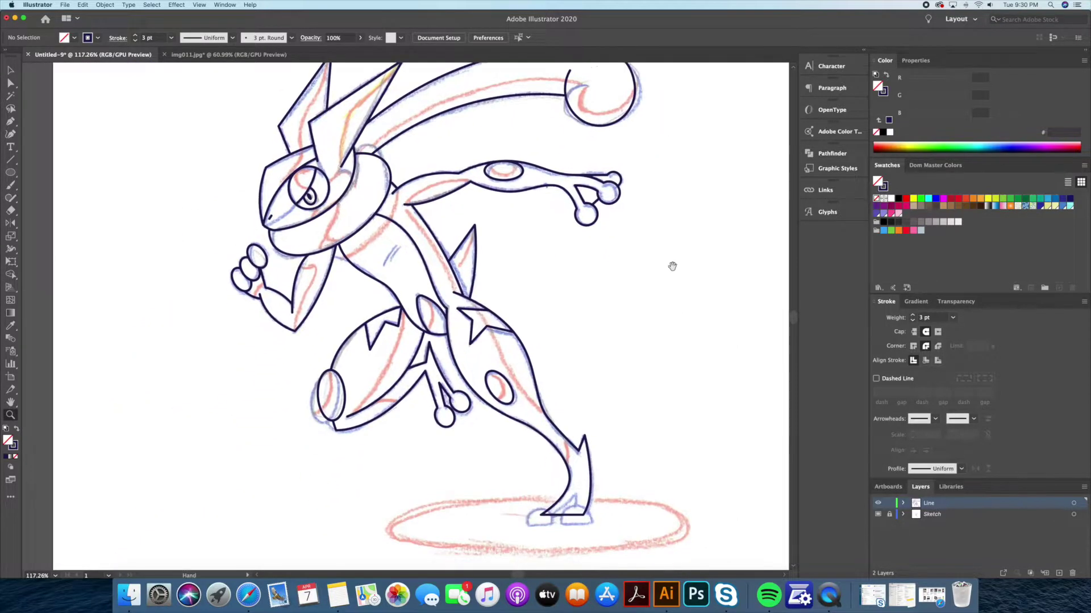
Redraw the front foot's outline with a curved Pen path
{"action": "left_click_drag", "start_coordinate": [564, 507], "coordinate": [622, 447]}
{"action": "key", "text": "p"}
{"action": "left_click", "coordinate": [575, 436]}
{"action": "left_click_drag", "start_coordinate": [579, 393], "coordinate": [528, 440]}
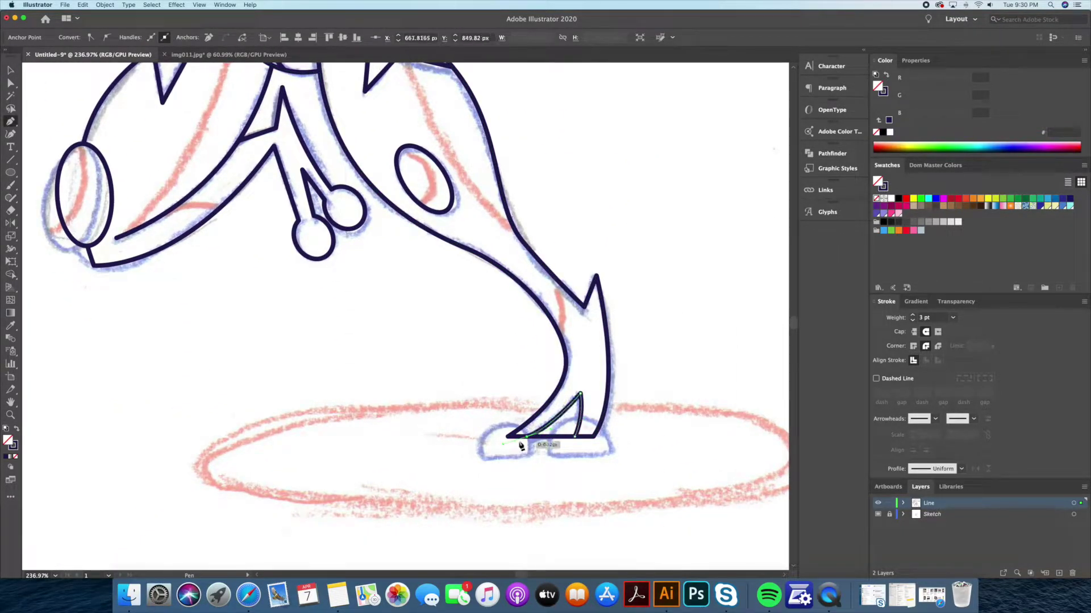
{"action": "left_click", "coordinate": [693, 456], "text": "super"}
Cut a circle's lower half away with a rectangle to leave a dome-shaped toe
{"action": "key", "text": "l"}
{"action": "left_click_drag", "start_coordinate": [449, 443], "coordinate": [503, 497]}
{"action": "key", "text": "m"}
{"action": "left_click_drag", "start_coordinate": [432, 471], "coordinate": [518, 504]}
{"action": "left_click", "coordinate": [476, 448], "text": "shift+super"}
{"action": "key", "text": "shift+m"}
{"action": "left_click", "coordinate": [471, 489], "text": "alt"}
Copy the dome as a second toe and merge both toes into the leg outline
{"action": "key", "text": "v"}
{"action": "mouse_move", "coordinate": [476, 457]}
{"action": "left_mouse_down"}
{"action": "mouse_move", "coordinate": [521, 424]}
{"action": "mouse_move", "coordinate": [605, 419]}
{"action": "left_mouse_up"}
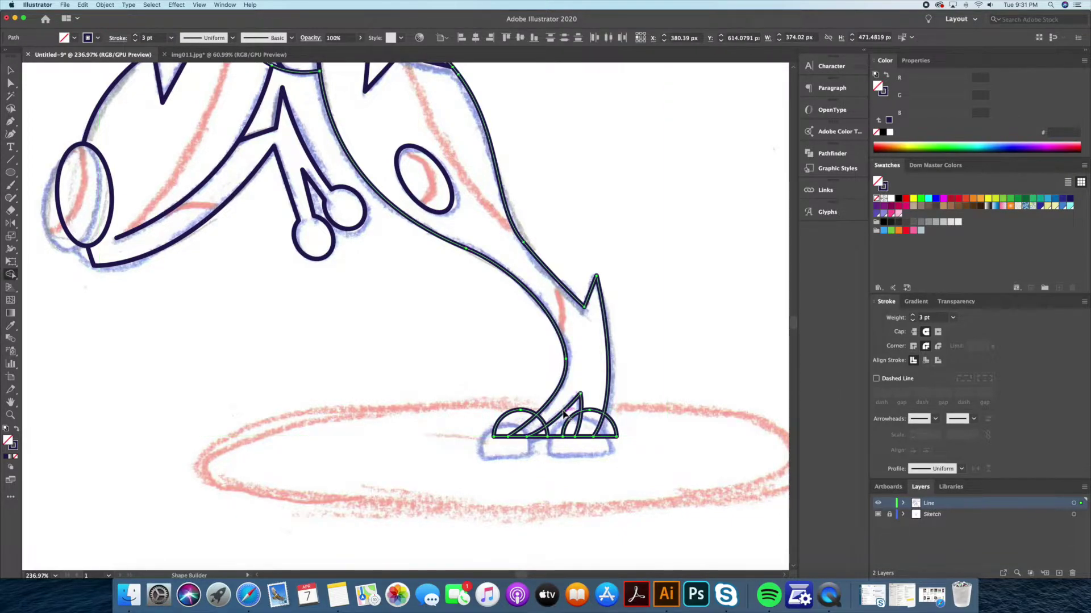
{"action": "left_click", "coordinate": [543, 433], "text": "shift"}
{"action": "key", "text": "shift+m"}
{"action": "left_click_drag", "start_coordinate": [543, 432], "coordinate": [518, 426]}
{"action": "left_click_drag", "start_coordinate": [607, 434], "coordinate": [443, 232]}
In head isolation mode, draw a short curve linking the head spike to the head
{"action": "key", "text": "v"}
{"action": "left_click", "coordinate": [651, 426]}
{"action": "key", "text": "z"}
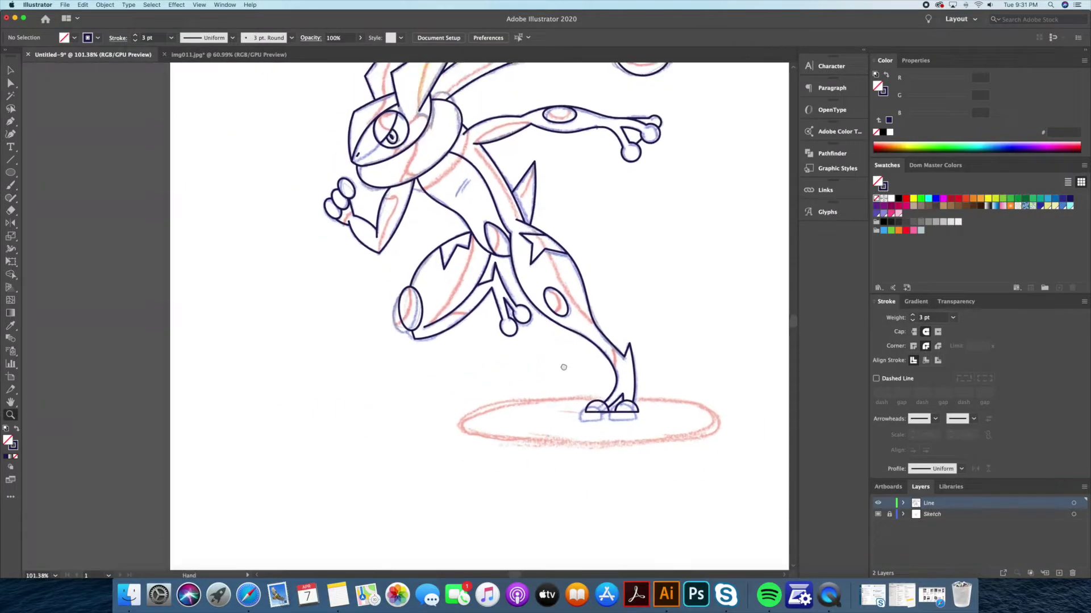
{"action": "left_click_drag", "start_coordinate": [405, 91], "coordinate": [489, 96]}
{"action": "double_click", "coordinate": [471, 239]}
{"action": "key", "text": "p"}
{"action": "left_click", "coordinate": [487, 255]}
{"action": "left_click", "coordinate": [467, 245]}
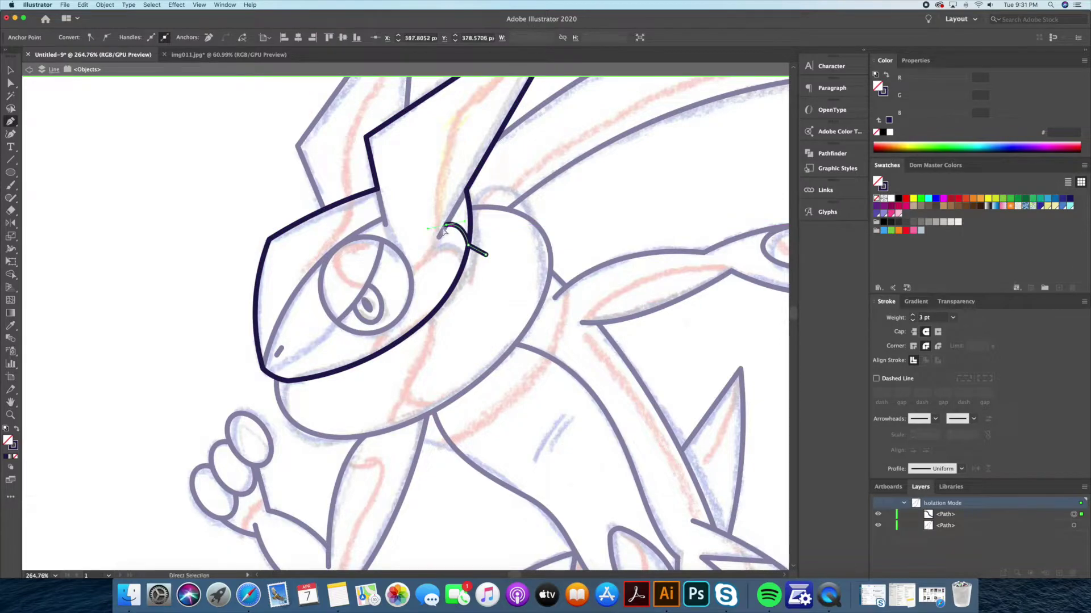
{"action": "key", "text": "Escape"}
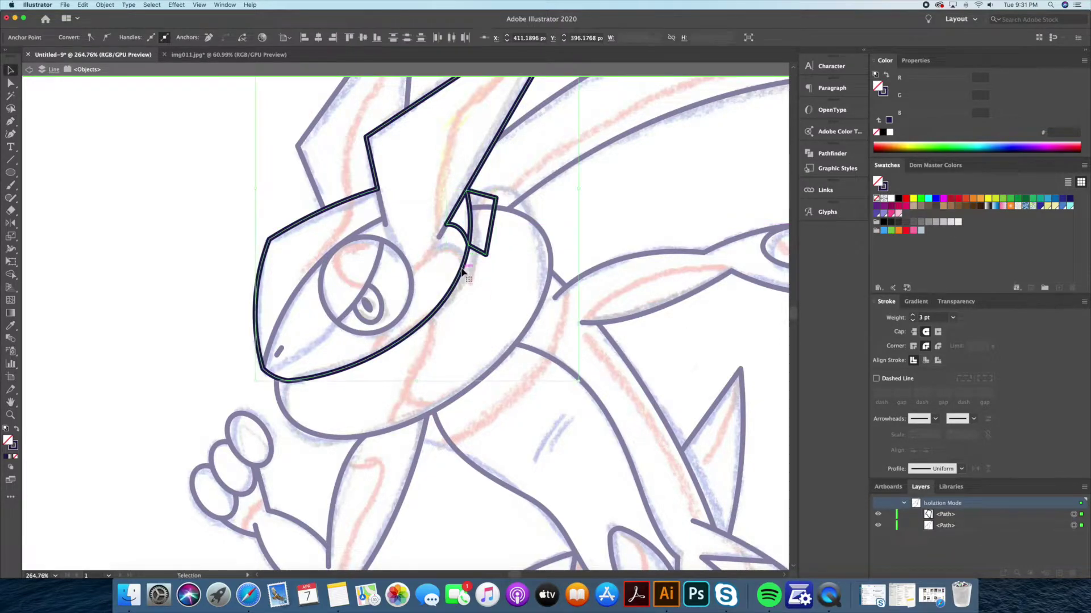
Exit isolation and add the mouth line along the lower face
{"action": "key", "text": "v"}
{"action": "key", "text": "Escape"}
{"action": "left_click_drag", "start_coordinate": [490, 254], "coordinate": [645, 239]}
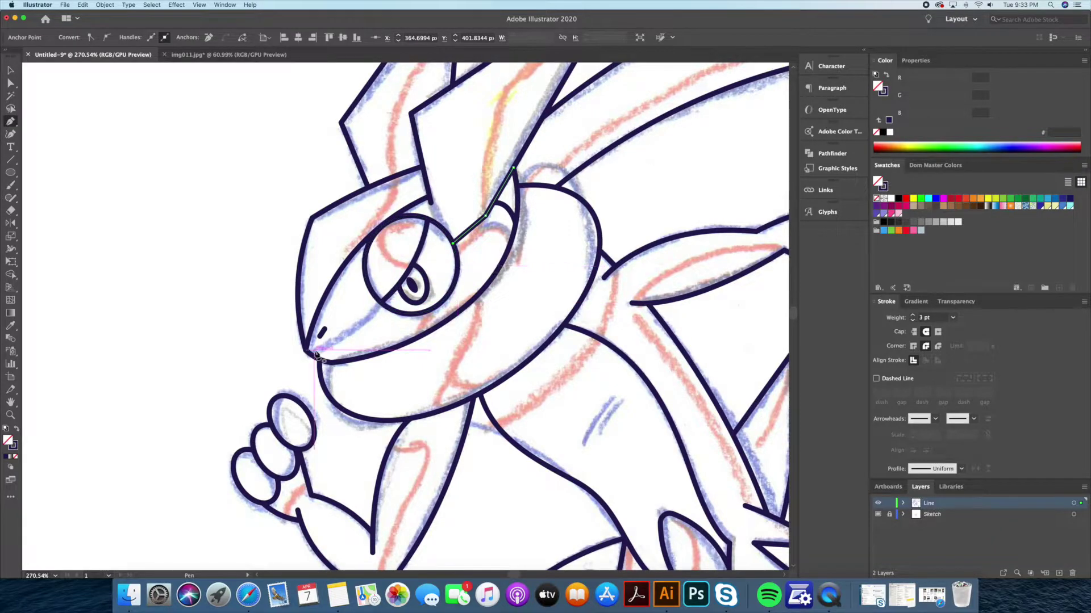
{"action": "key", "text": "Escape"}
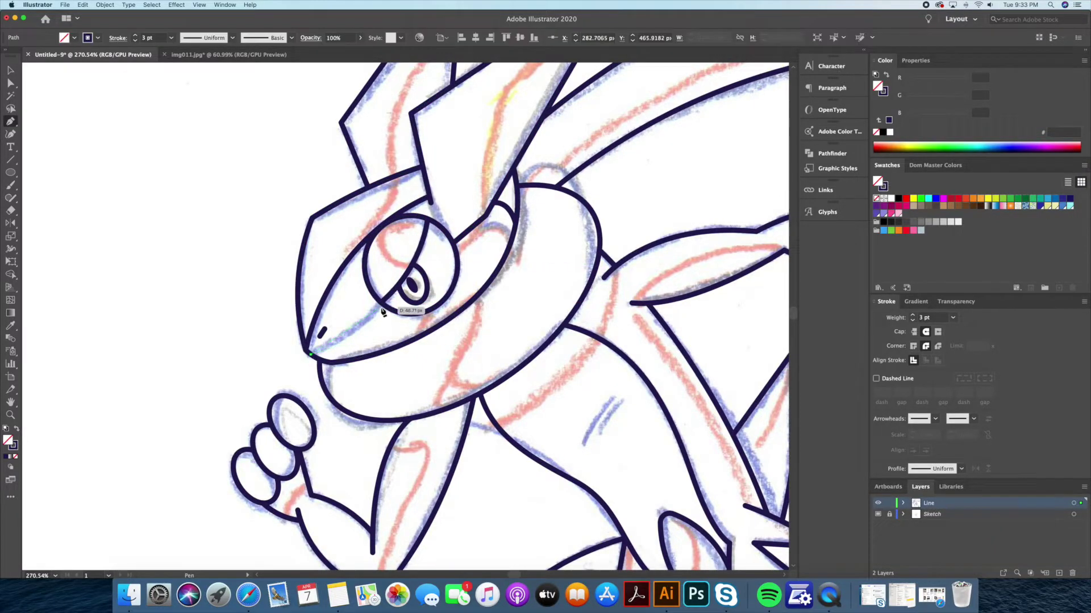
{"action": "key", "text": "v"}
{"action": "scroll", "coordinate": [215, 356], "scroll_direction": "down", "scroll_amount": 5}
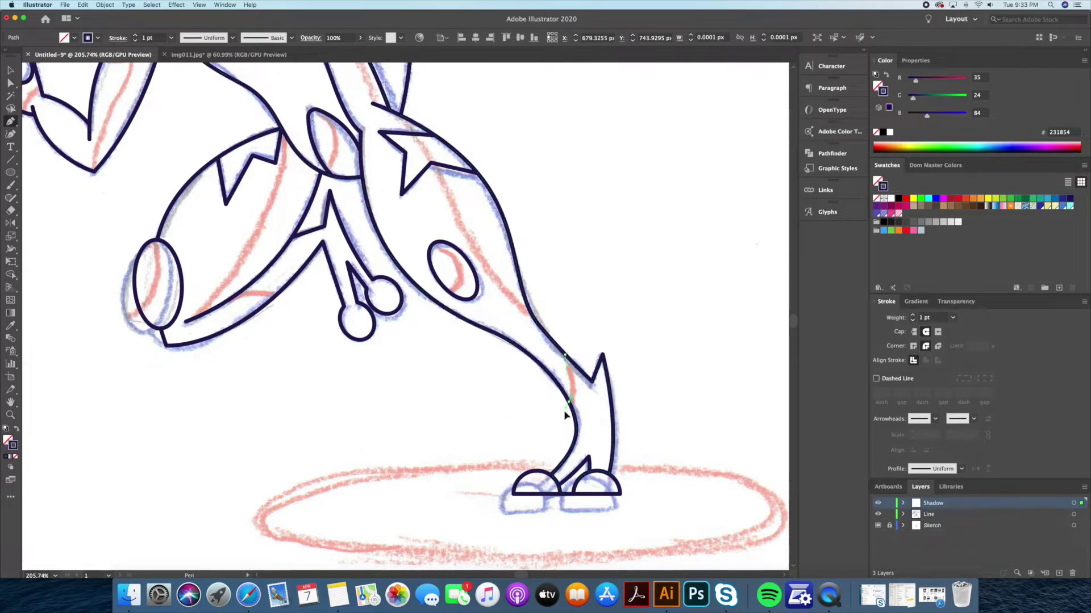
Draw a detail line from the neck down along the front thigh
{"action": "key", "text": "p"}
{"action": "scroll", "coordinate": [589, 245], "scroll_direction": "up", "scroll_amount": 3}
{"action": "left_click", "coordinate": [444, 190]}
{"action": "left_click", "coordinate": [492, 305]}
{"action": "left_click_drag", "start_coordinate": [565, 381], "coordinate": [593, 399]}
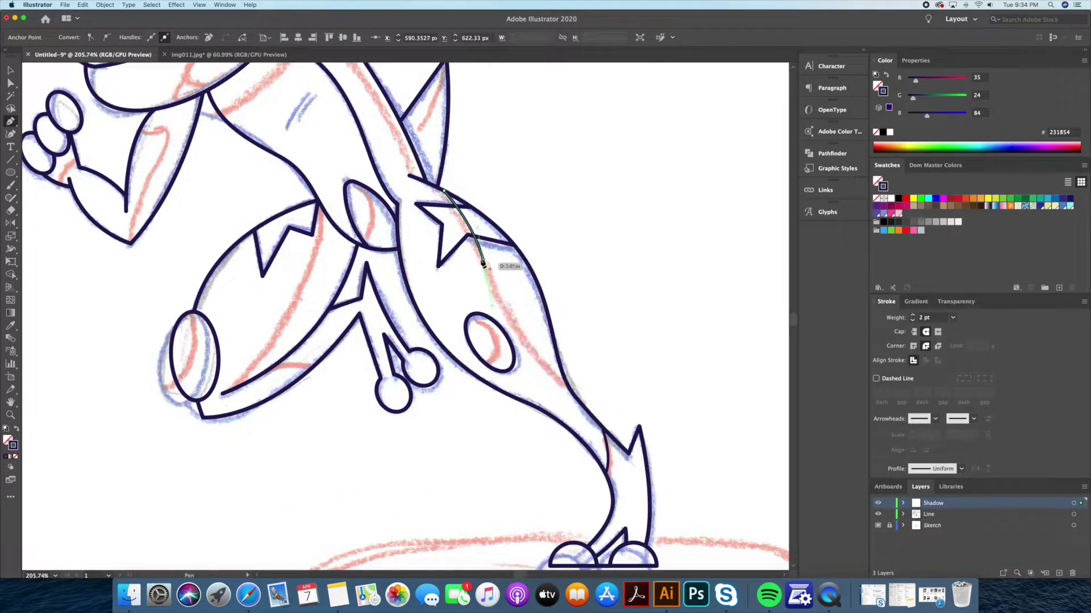
{"action": "left_click", "coordinate": [566, 376]}
{"action": "left_click", "coordinate": [611, 333], "text": "ctrl"}
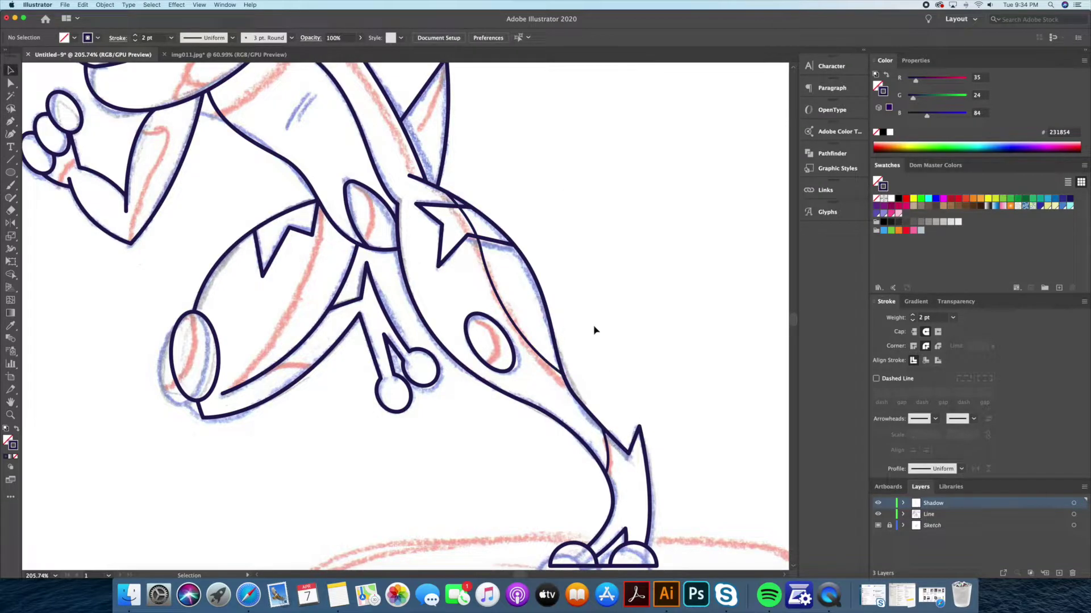
Draw a curved detail line across the back thigh and reshape it
{"action": "scroll", "coordinate": [611, 333], "scroll_direction": "down", "scroll_amount": 2}
{"action": "scroll", "coordinate": [397, 312], "scroll_direction": "up", "scroll_amount": 2}
{"action": "left_click", "coordinate": [401, 268]}
{"action": "left_click_drag", "start_coordinate": [261, 381], "coordinate": [331, 348]}
{"action": "left_click", "coordinate": [335, 363], "text": "ctrl"}
{"action": "scroll", "coordinate": [506, 232], "scroll_direction": "left", "scroll_amount": 4}
{"action": "scroll", "coordinate": [506, 232], "scroll_direction": "up", "scroll_amount": 2}
{"action": "left_click_drag", "start_coordinate": [501, 184], "coordinate": [392, 423]}
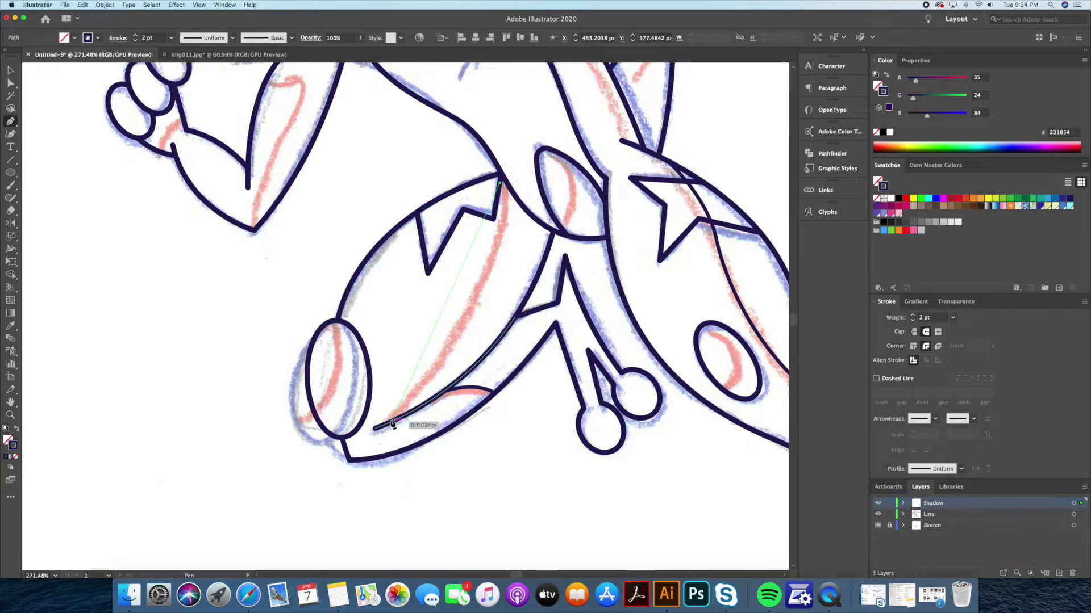
{"action": "left_click_drag", "start_coordinate": [265, 559], "coordinate": [267, 554]}
{"action": "scroll", "coordinate": [505, 465], "scroll_direction": "down", "scroll_amount": 2}
{"action": "scroll", "coordinate": [505, 466], "scroll_direction": "up", "scroll_amount": 2}
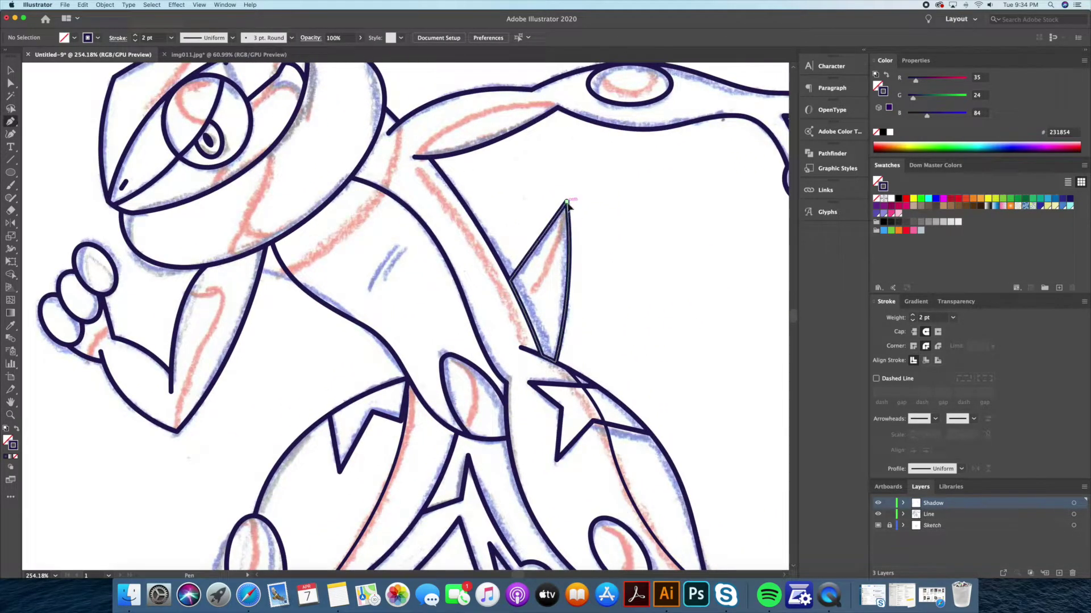
Draw a detail line along the arm spike
{"action": "left_click", "coordinate": [476, 363], "text": "ctrl"}
{"action": "scroll", "coordinate": [476, 362], "scroll_direction": "up", "scroll_amount": 3}
{"action": "left_click", "coordinate": [528, 203]}
{"action": "left_click", "coordinate": [349, 324], "text": "ctrl"}
{"action": "scroll", "coordinate": [401, 183], "scroll_direction": "down", "scroll_amount": 3}
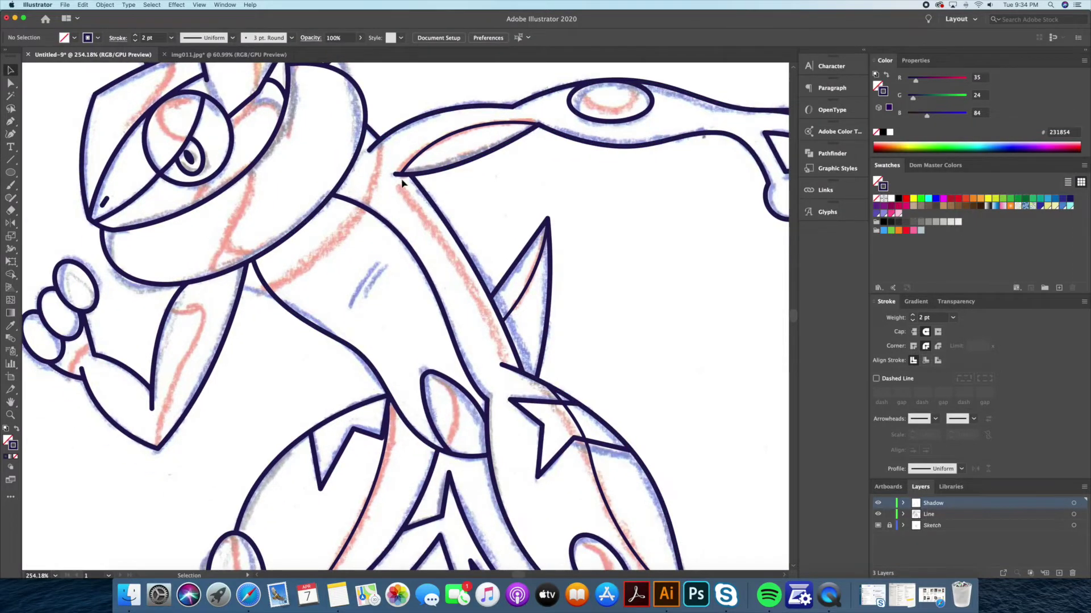
Draw the chest line from the arm joint down the body and start a neck curve
{"action": "left_click", "coordinate": [396, 175]}
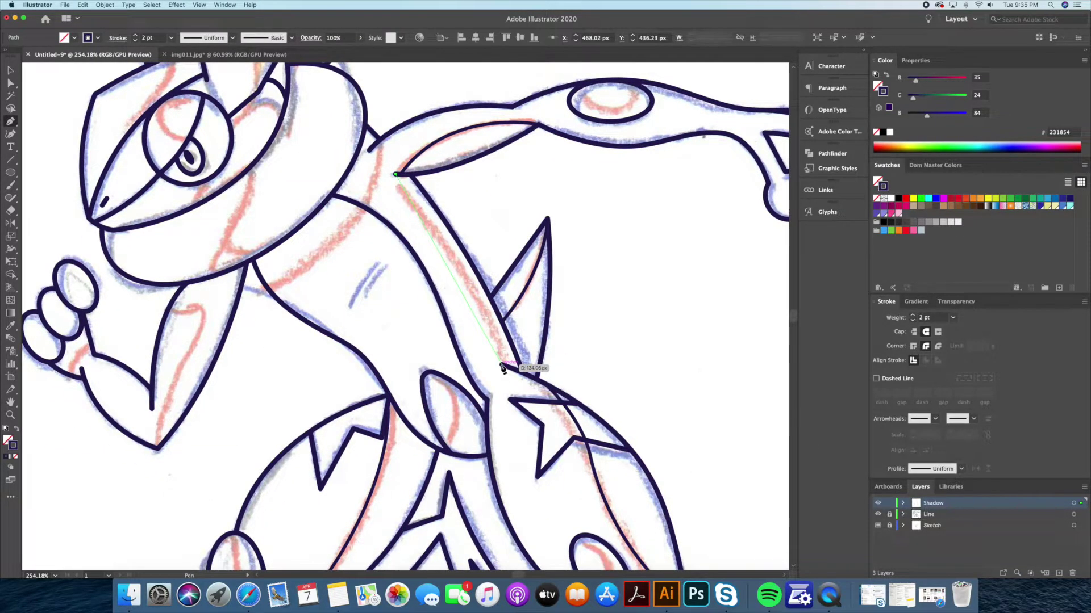
{"action": "left_click_drag", "start_coordinate": [502, 365], "coordinate": [510, 370]}
{"action": "left_click", "coordinate": [541, 452], "text": "ctrl"}
{"action": "scroll", "coordinate": [500, 203], "scroll_direction": "left", "scroll_amount": 5}
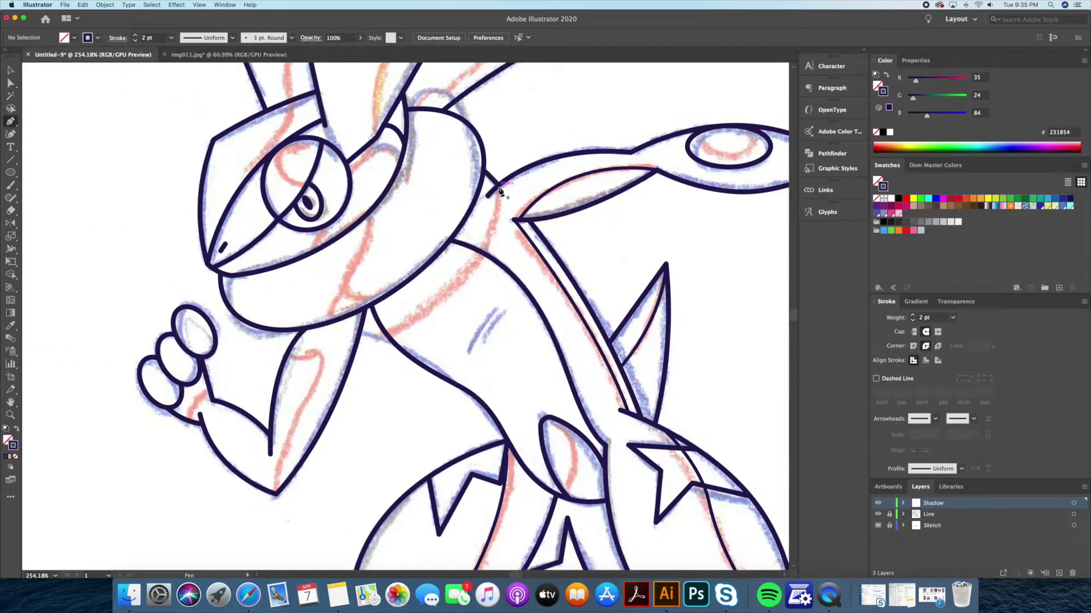
{"action": "scroll", "coordinate": [499, 202], "scroll_direction": "down", "scroll_amount": 2}
{"action": "scroll", "coordinate": [408, 301], "scroll_direction": "left", "scroll_amount": 4}
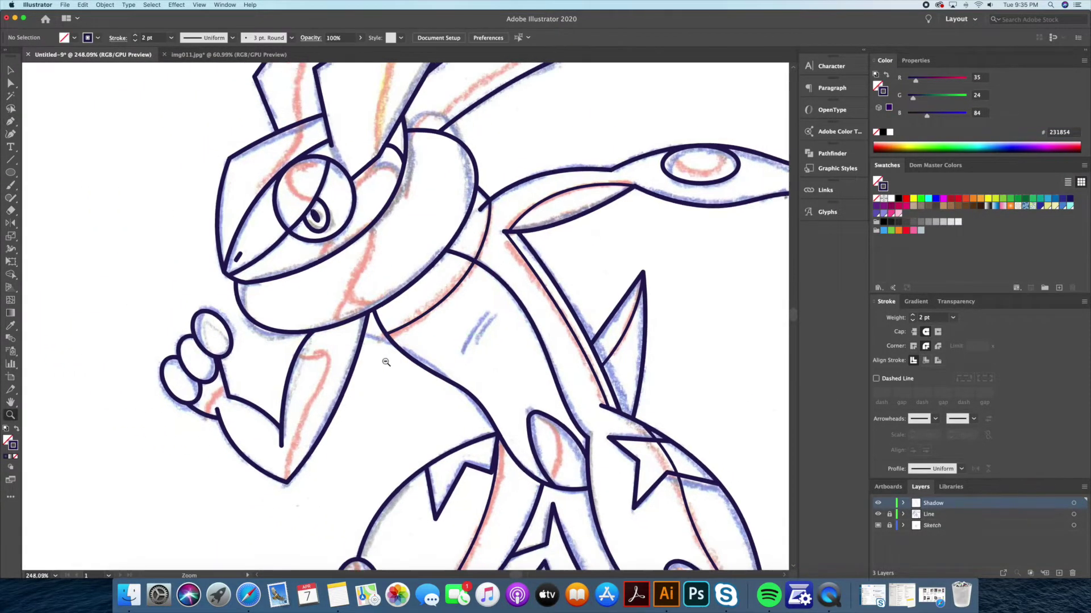
{"action": "left_click", "coordinate": [408, 299]}
Draw curved inner lines along the forearm and under the eye
{"action": "left_click_drag", "start_coordinate": [439, 322], "coordinate": [419, 341]}
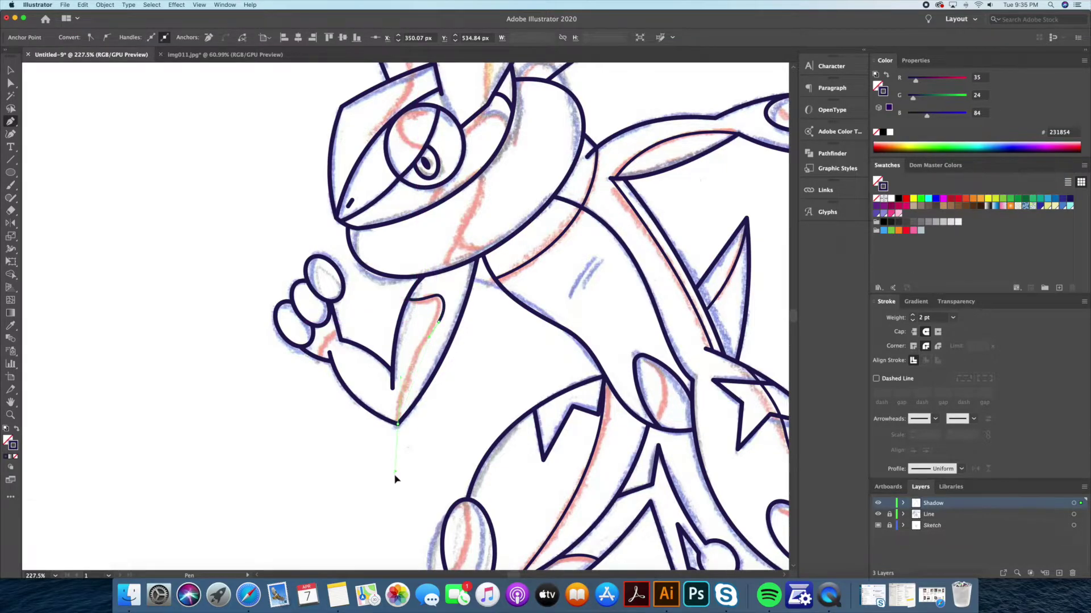
{"action": "left_click", "coordinate": [396, 478], "text": "ctrl"}
{"action": "left_click_drag", "start_coordinate": [277, 378], "coordinate": [335, 348]}
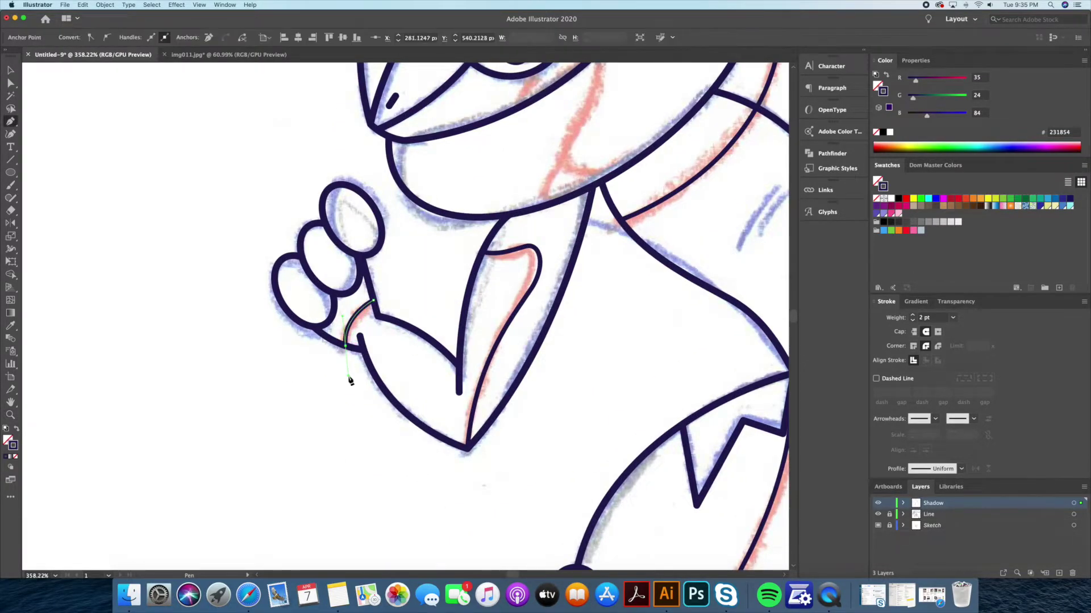
{"action": "left_click_drag", "start_coordinate": [348, 377], "coordinate": [308, 339]}
{"action": "scroll", "coordinate": [392, 284], "scroll_direction": "up", "scroll_amount": 1}
{"action": "key", "text": "p"}
{"action": "left_click", "coordinate": [406, 281]}
{"action": "left_click_drag", "start_coordinate": [409, 359], "coordinate": [391, 373]}
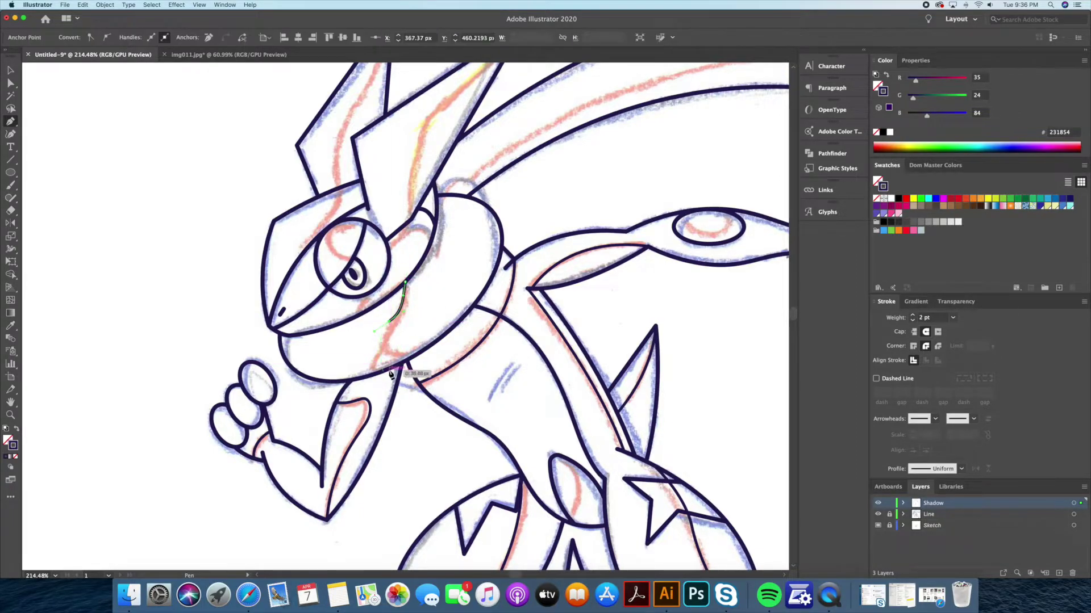
Try a curved line toward the ear tip, then delete the unfinished path
{"action": "key", "text": "z"}
{"action": "left_click_drag", "start_coordinate": [426, 227], "coordinate": [450, 229]}
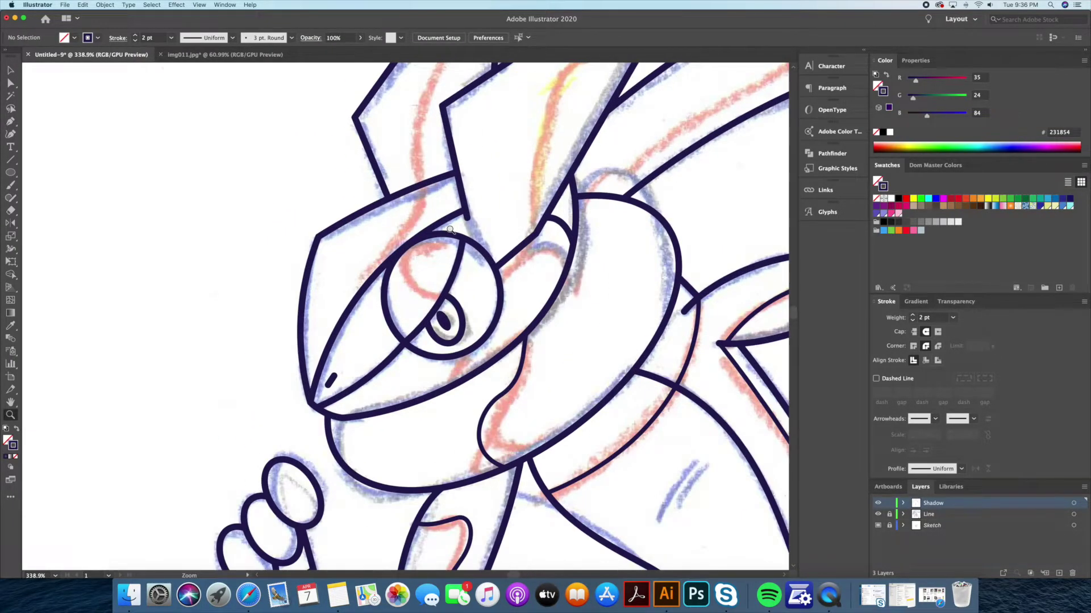
{"action": "key", "text": "p"}
{"action": "left_click", "coordinate": [406, 246]}
{"action": "left_click_drag", "start_coordinate": [443, 297], "coordinate": [496, 311]}
{"action": "scroll", "coordinate": [496, 312], "scroll_direction": "up", "scroll_amount": 5}
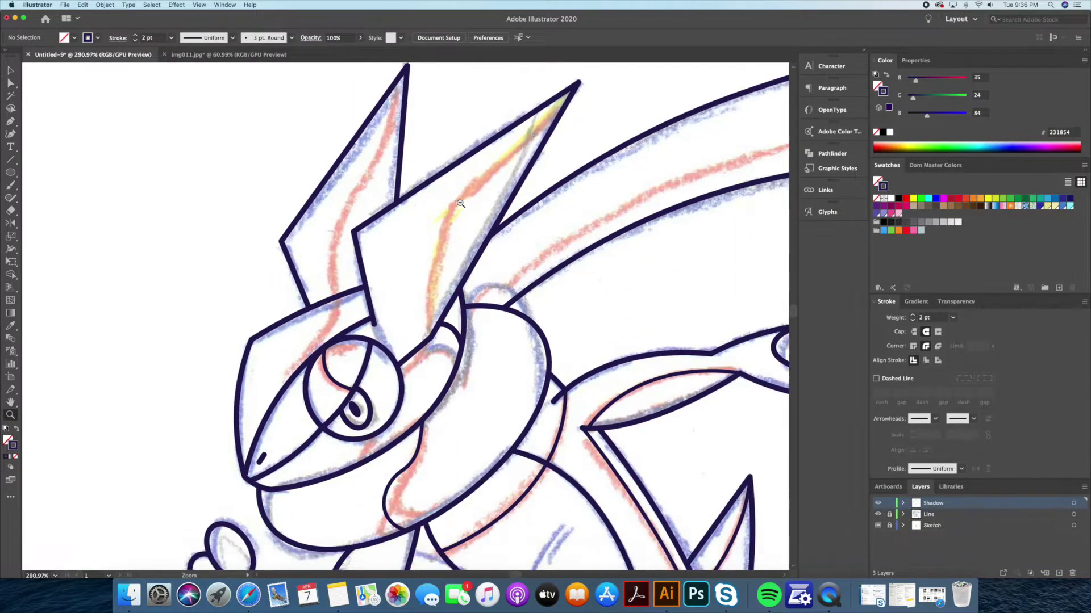
{"action": "left_click", "coordinate": [550, 104]}
{"action": "left_click_drag", "start_coordinate": [470, 180], "coordinate": [423, 203]}
{"action": "key", "text": "v"}
{"action": "key", "text": "Delete"}
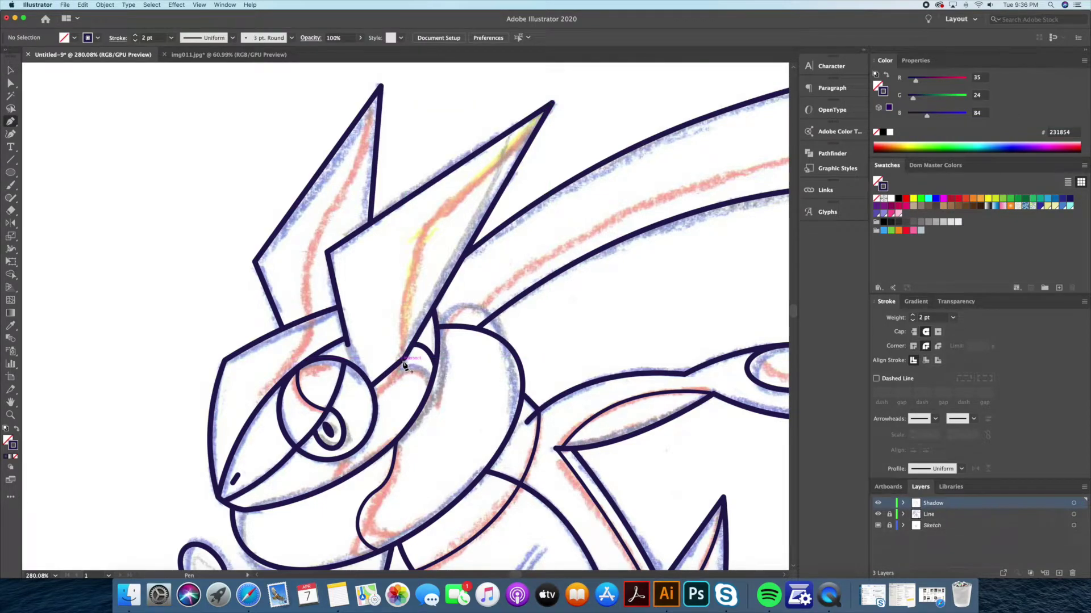
Draw an inner line up the ear to its tip and back down
{"action": "left_click", "coordinate": [401, 360]}
{"action": "left_click_drag", "start_coordinate": [429, 223], "coordinate": [447, 218]}
{"action": "left_click", "coordinate": [552, 106]}
{"action": "scroll", "coordinate": [475, 171], "scroll_direction": "up", "scroll_amount": 3}
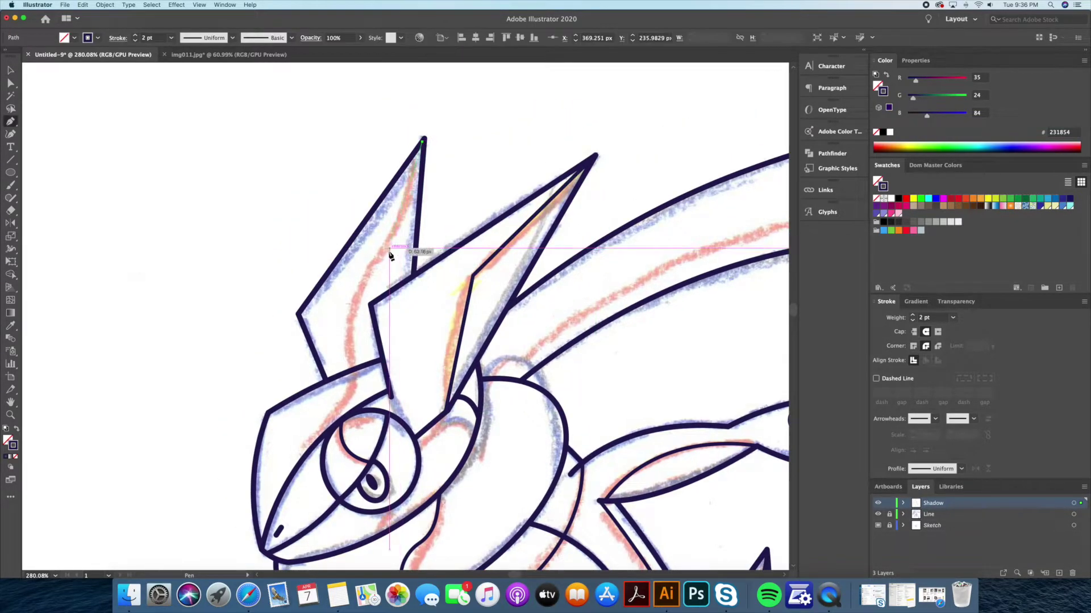
{"action": "left_click_drag", "start_coordinate": [396, 227], "coordinate": [353, 308]}
{"action": "key", "text": "ctrl+z"}
{"action": "key", "text": "ctrl+z"}
{"action": "left_click_drag", "start_coordinate": [390, 263], "coordinate": [381, 278]}
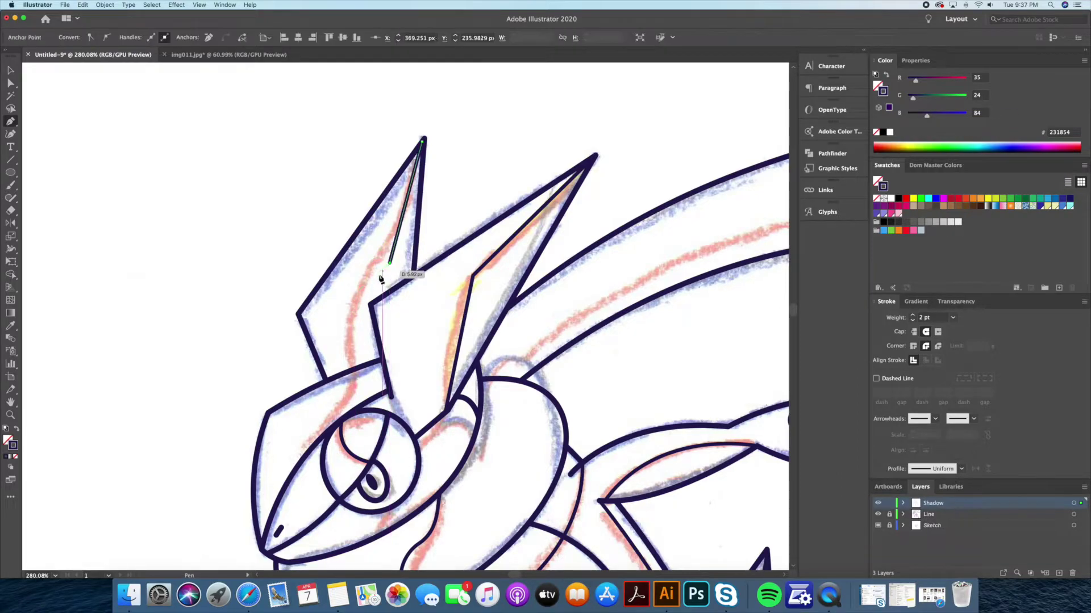
{"action": "left_click", "coordinate": [356, 369]}
{"action": "key", "text": "a"}
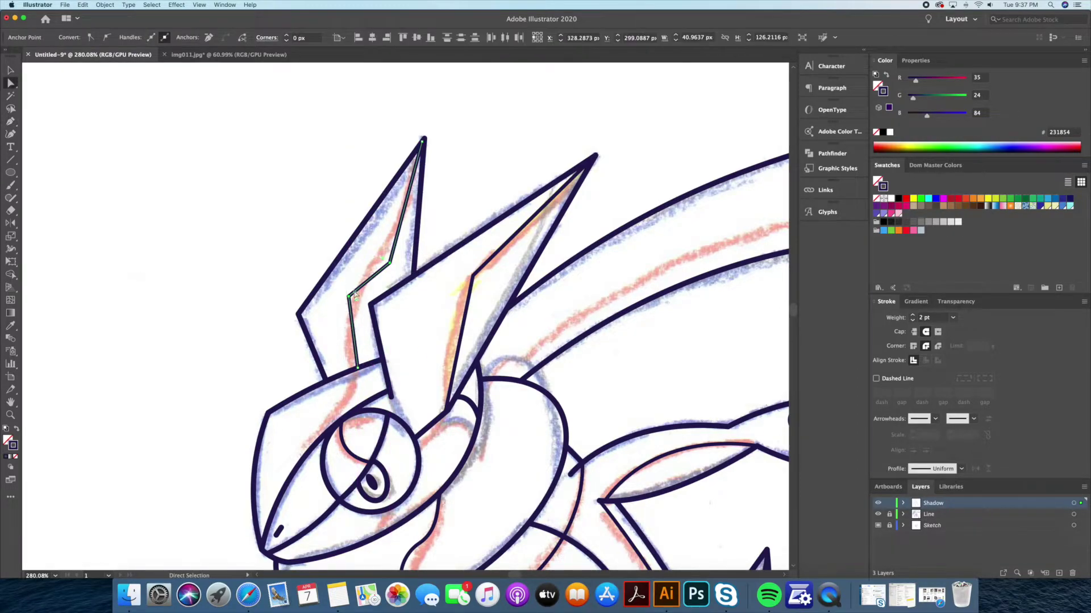
{"action": "left_click", "coordinate": [455, 285]}
{"action": "key", "text": "v"}
Draw a line through the oval on the hip
{"action": "scroll", "coordinate": [432, 282], "scroll_direction": "down", "scroll_amount": 4}
{"action": "scroll", "coordinate": [421, 279], "scroll_direction": "left", "scroll_amount": 2}
{"action": "mouse_move", "coordinate": [406, 260]}
{"action": "left_mouse_down"}
{"action": "mouse_move", "coordinate": [391, 321]}
{"action": "mouse_move", "coordinate": [489, 319]}
{"action": "mouse_move", "coordinate": [476, 372]}
{"action": "left_mouse_up"}
{"action": "left_click", "coordinate": [261, 321], "text": "super"}
{"action": "key", "text": "super+0"}
{"action": "key", "text": "z"}
{"action": "left_click", "coordinate": [457, 309]}
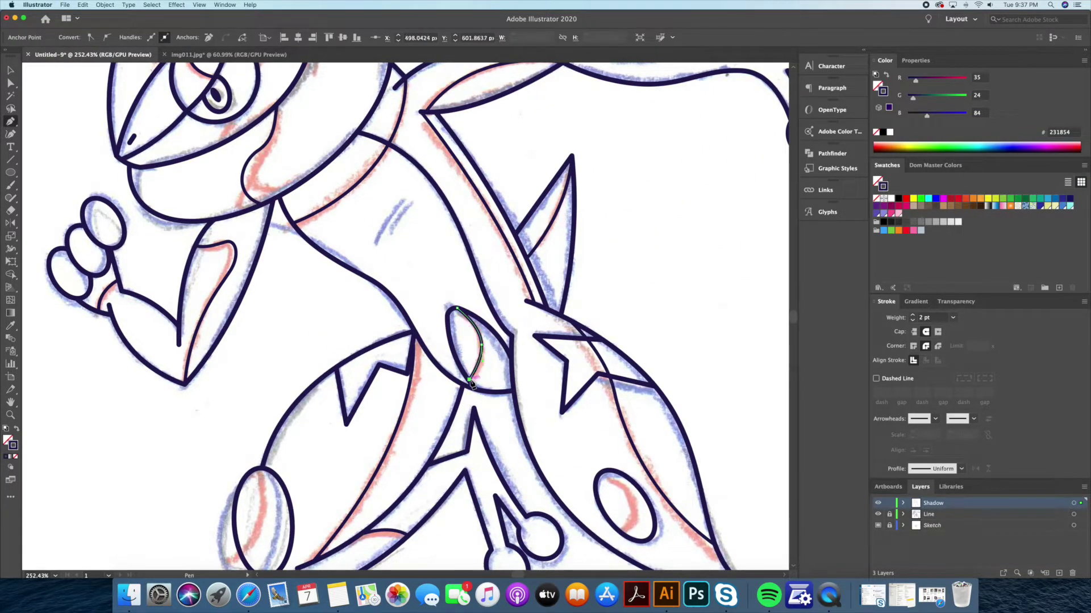
{"action": "key", "text": "shift+grave"}
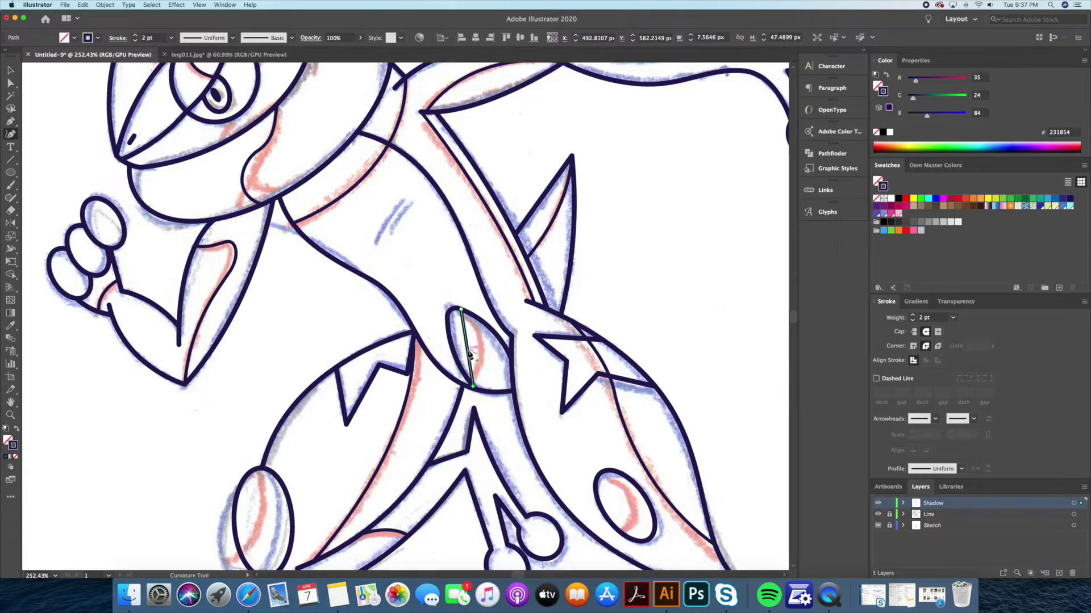
{"action": "left_click", "coordinate": [486, 348], "text": "super"}
Hide the Sketch layer so only the clean outlines remain
{"action": "key", "text": "super+0"}
{"action": "key", "text": "z"}
{"action": "left_click_drag", "start_coordinate": [542, 313], "coordinate": [565, 312]}
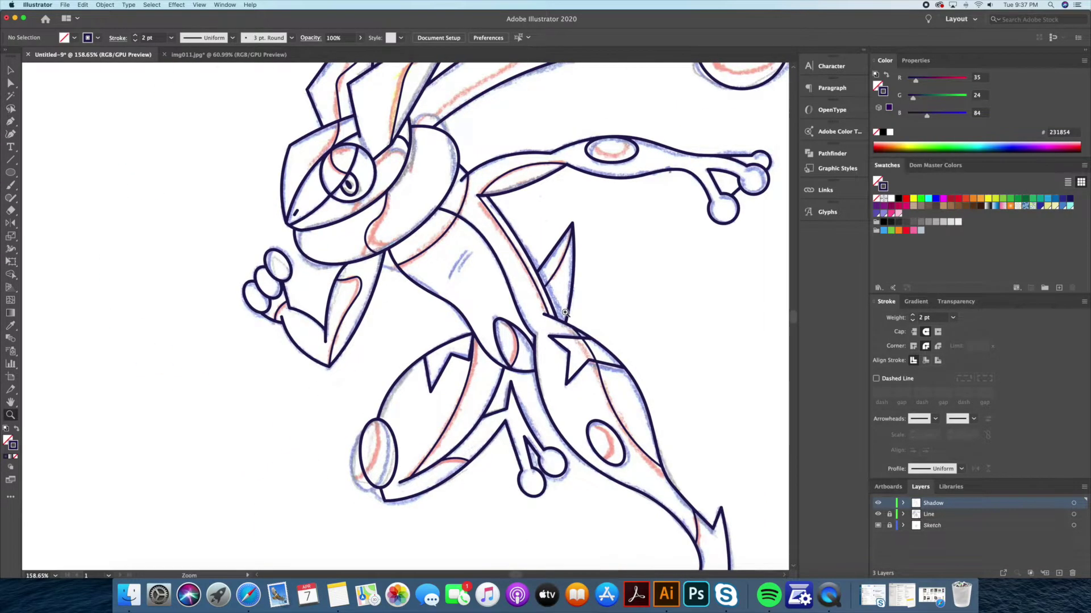
{"action": "left_click", "coordinate": [878, 525]}
{"action": "left_click_drag", "start_coordinate": [500, 355], "coordinate": [484, 355]}
{"action": "left_click_drag", "start_coordinate": [360, 390], "coordinate": [414, 398]}
{"action": "key", "text": "v"}
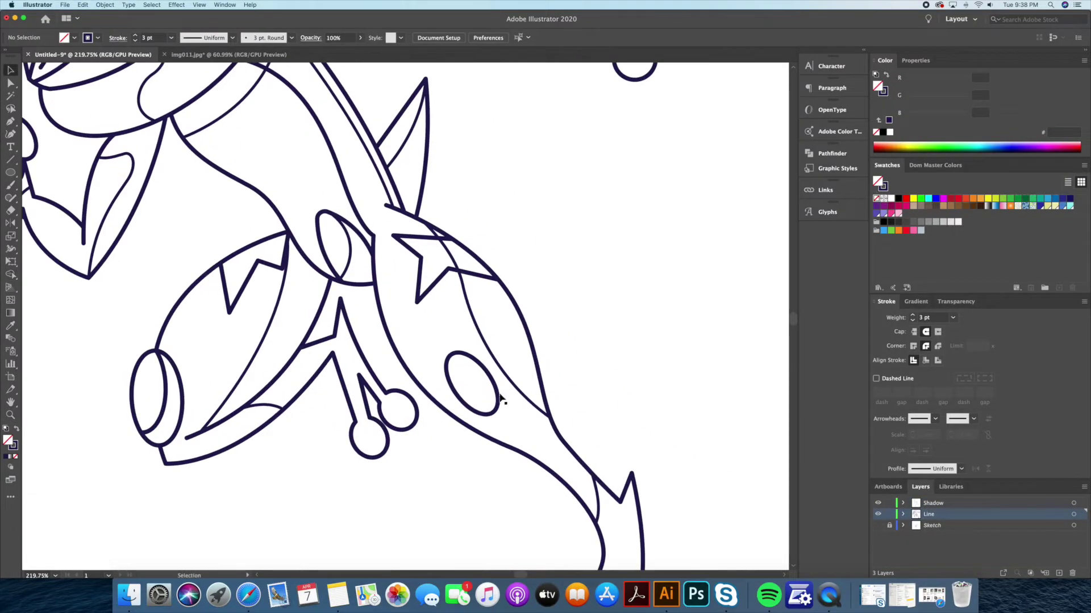
Place an oval copy inside the leg spot and curve a line across the tongue's round end
{"action": "left_click_drag", "start_coordinate": [484, 401], "coordinate": [482, 400]}
{"action": "key", "text": "z"}
{"action": "left_click_drag", "start_coordinate": [477, 312], "coordinate": [482, 365]}
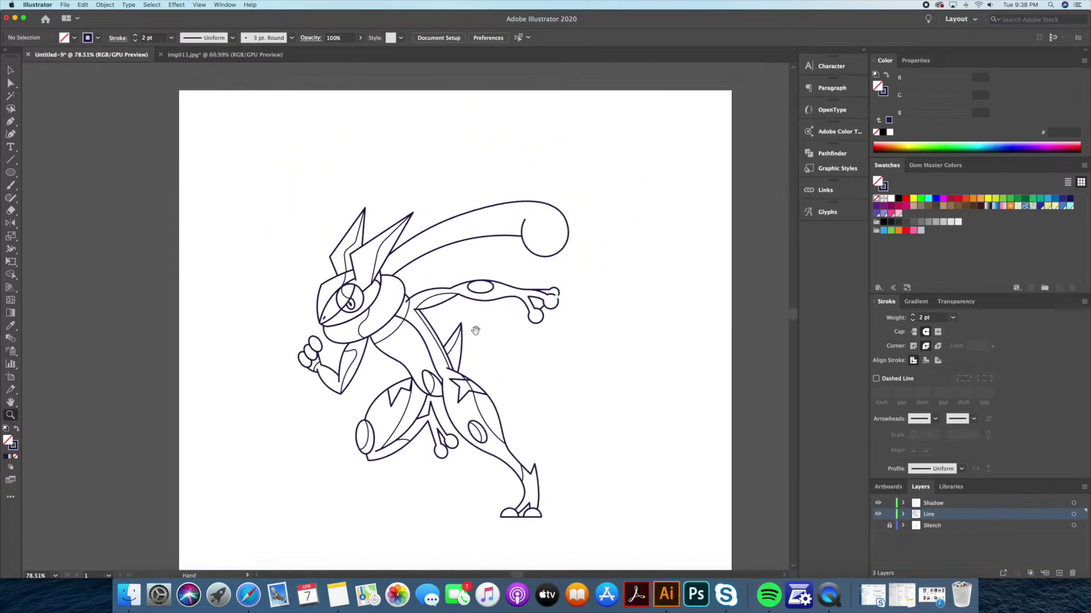
{"action": "key", "text": "p"}
{"action": "left_click", "coordinate": [599, 274]}
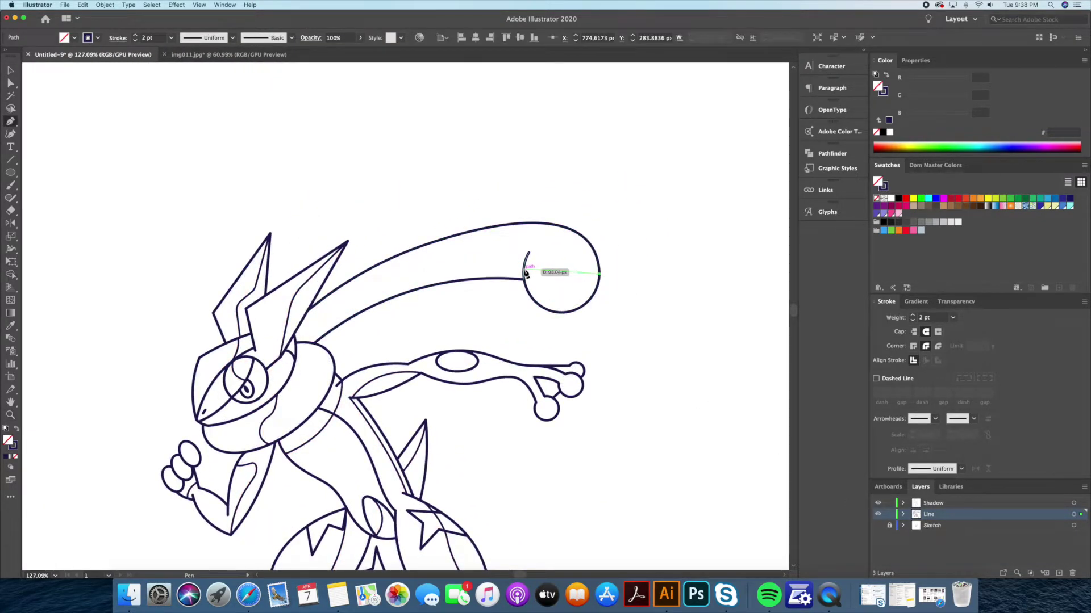
{"action": "left_click", "coordinate": [523, 269]}
{"action": "left_click", "coordinate": [1066, 504]}
{"action": "left_click_drag", "start_coordinate": [560, 272], "coordinate": [560, 297]}
{"action": "left_click", "coordinate": [488, 312]}
Draw a smaller ellipse inside the arm oval and give it the outline style
{"action": "key", "text": "p"}
{"action": "left_click", "coordinate": [310, 344]}
{"action": "scroll", "coordinate": [530, 255], "scroll_direction": "up", "scroll_amount": 6}
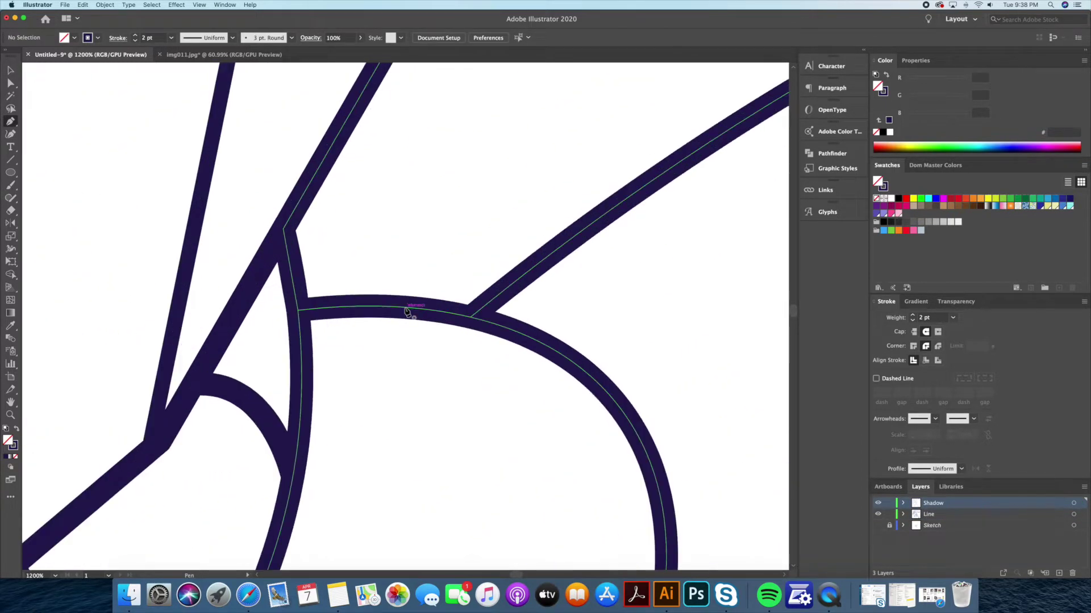
{"action": "scroll", "coordinate": [230, 362], "scroll_direction": "down", "scroll_amount": 4}
{"action": "scroll", "coordinate": [413, 293], "scroll_direction": "down", "scroll_amount": 4}
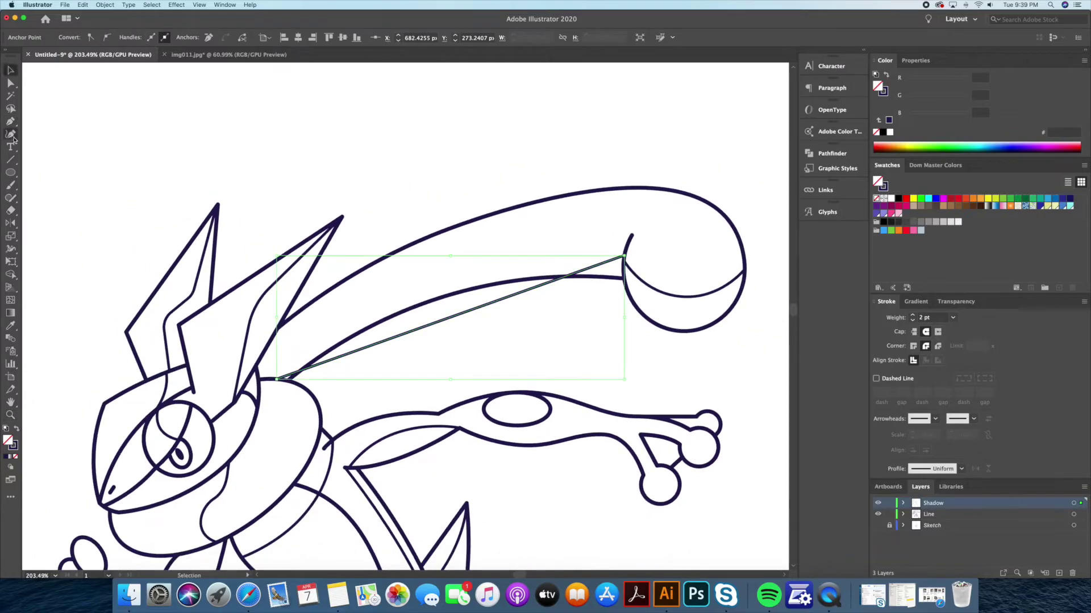
{"action": "key", "text": "z"}
{"action": "left_click_drag", "start_coordinate": [584, 346], "coordinate": [625, 303]}
{"action": "key", "text": "l"}
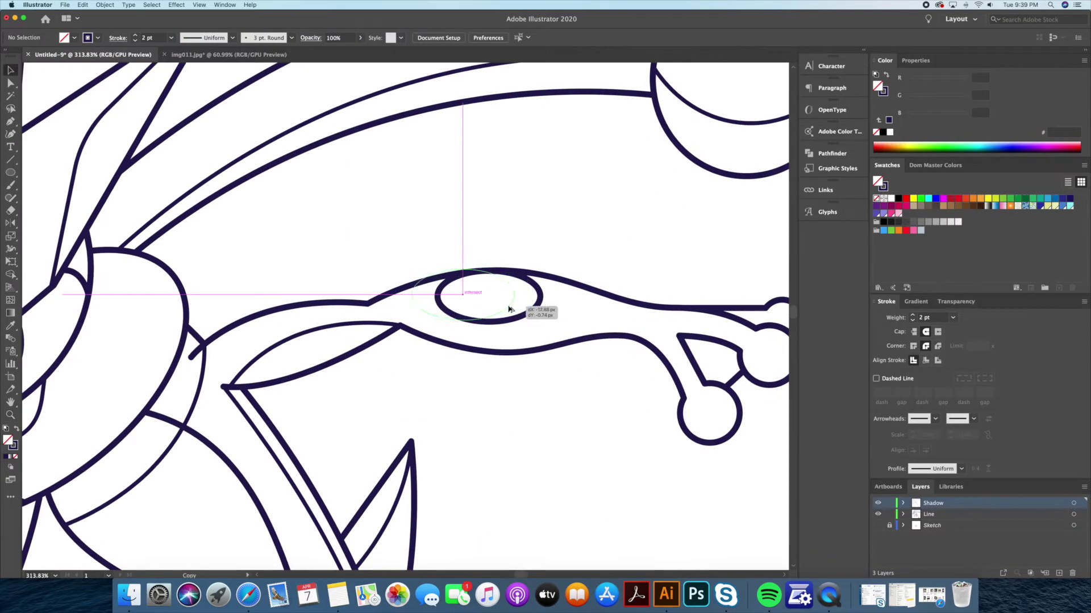
{"action": "left_click_drag", "start_coordinate": [504, 319], "coordinate": [436, 271]}
{"action": "key", "text": "i"}
{"action": "left_click", "coordinate": [332, 323]}
{"action": "scroll", "coordinate": [369, 284], "scroll_direction": "down", "scroll_amount": 5}
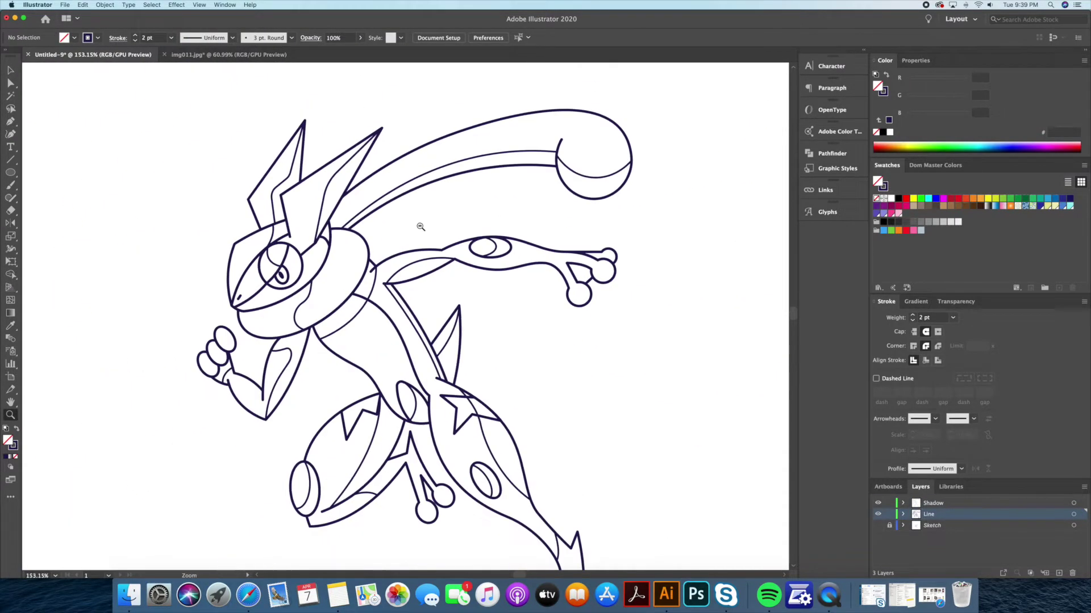
{"action": "scroll", "coordinate": [390, 261], "scroll_direction": "down", "scroll_amount": 5}
{"action": "key", "text": "z"}
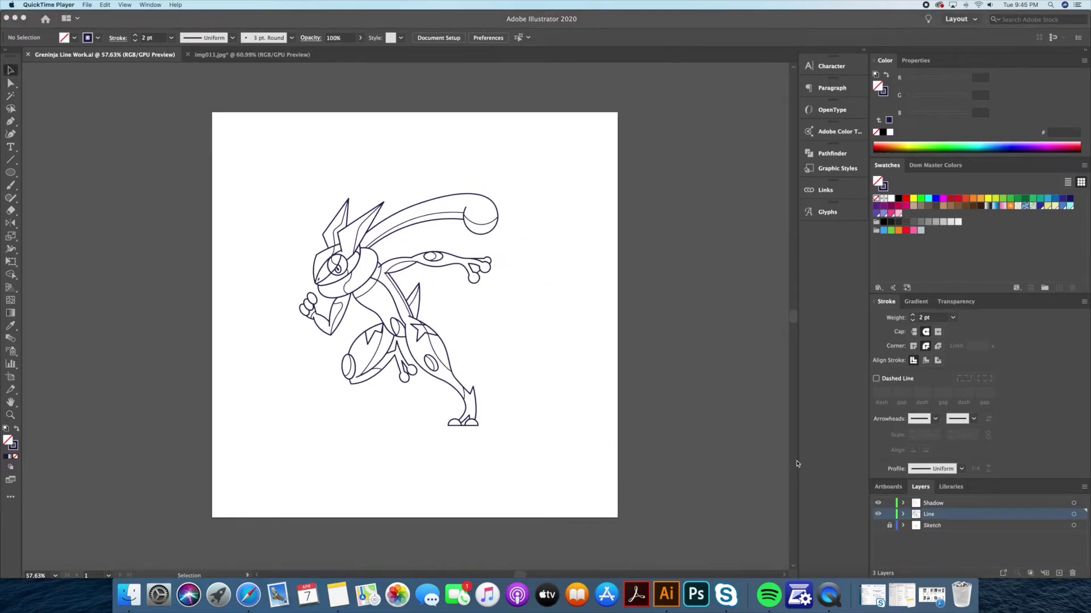
Convert all the line art into a live paint group, ready for bucket filling
{"action": "key", "text": "super+a"}
{"action": "left_click", "coordinate": [106, 5]}
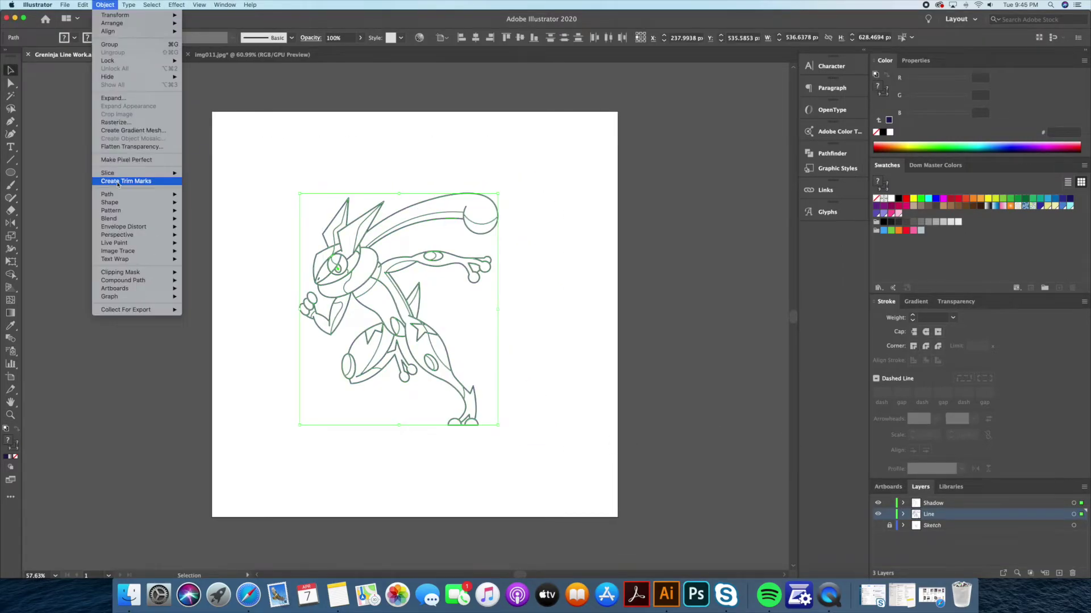
{"action": "left_click", "coordinate": [210, 248]}
{"action": "key", "text": "k"}
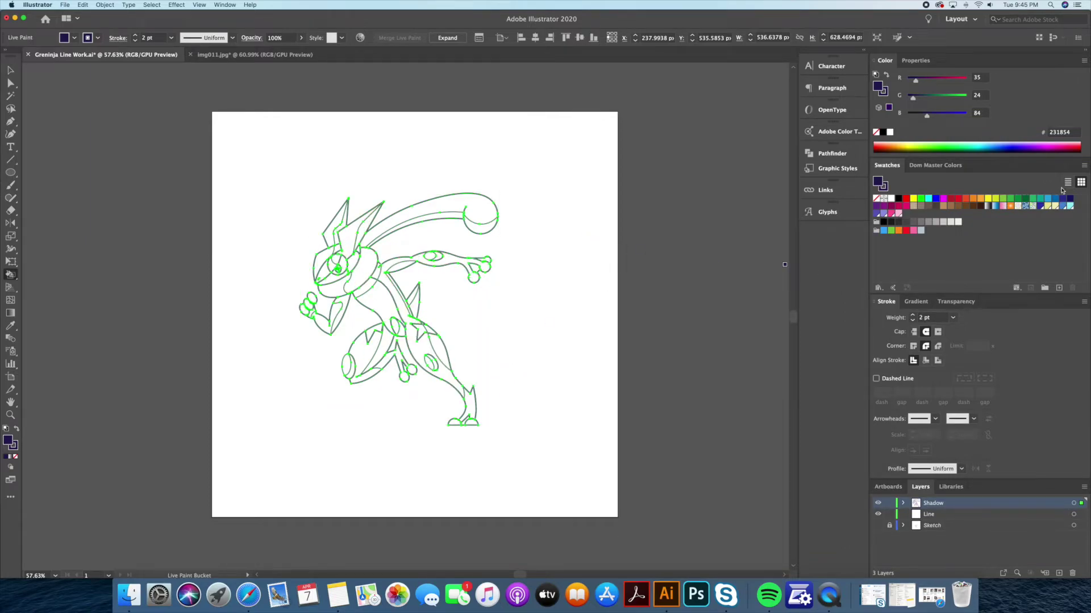
Fill the ear spikes, arm, body and forearm regions blue
{"action": "left_click", "coordinate": [1062, 205]}
{"action": "key", "text": "super+1"}
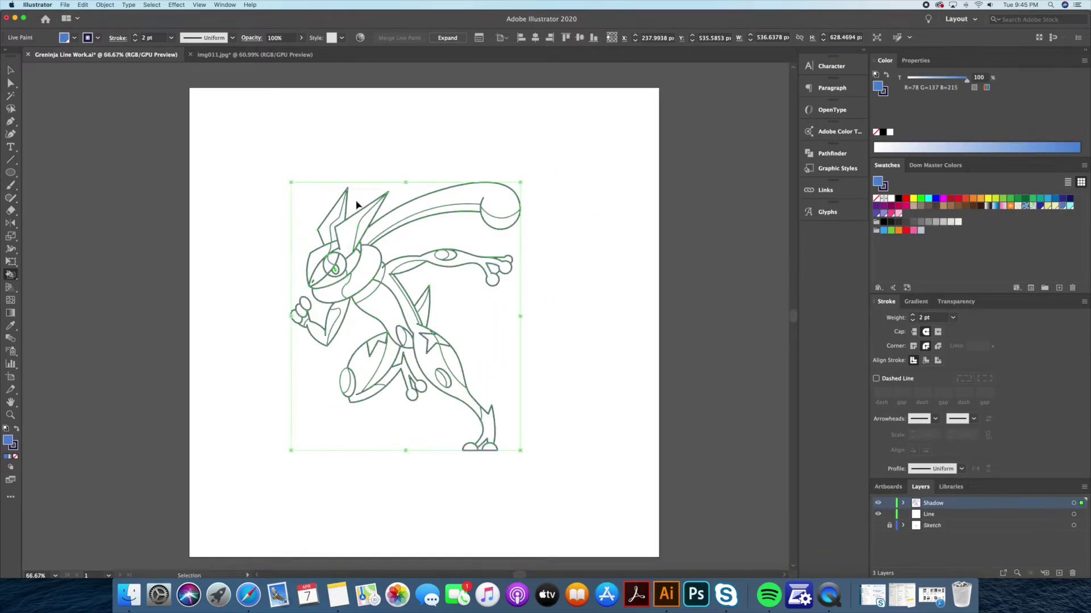
{"action": "left_click_drag", "start_coordinate": [349, 207], "coordinate": [378, 190]}
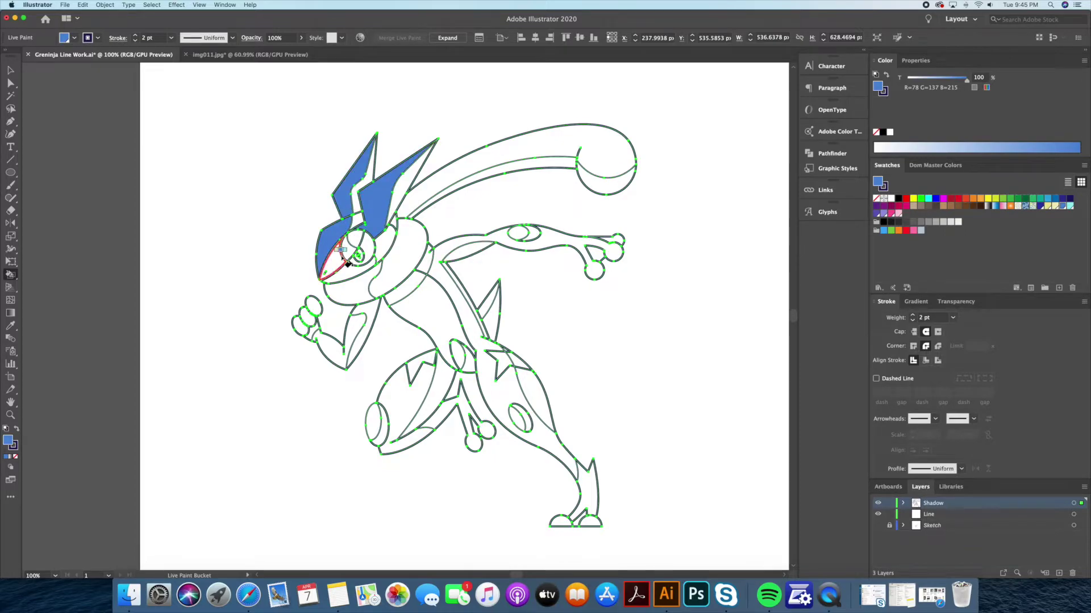
{"action": "left_click", "coordinate": [448, 243]}
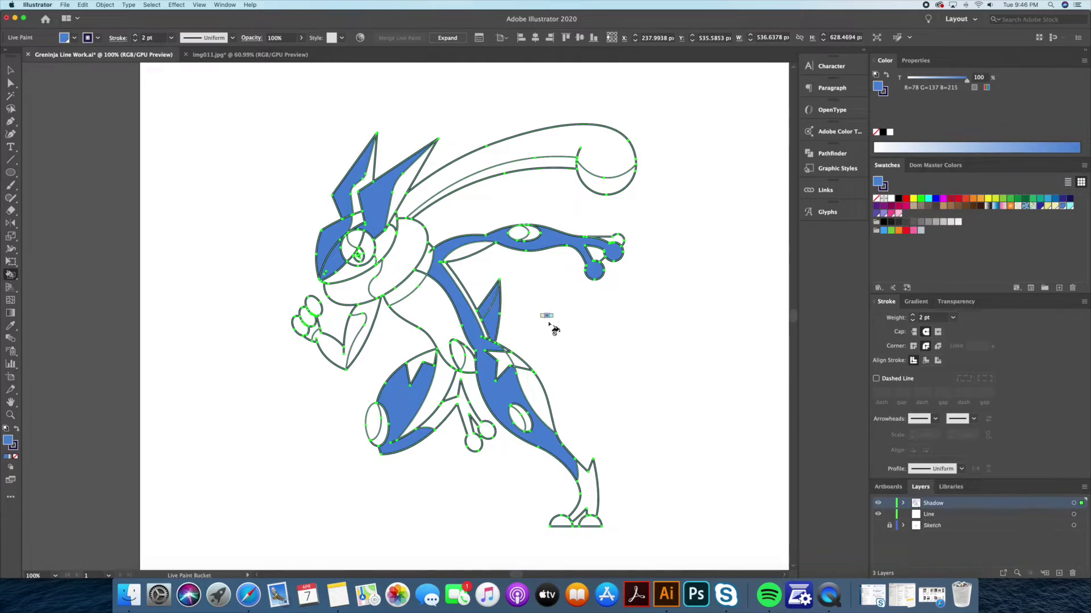
{"action": "left_click", "coordinate": [355, 324]}
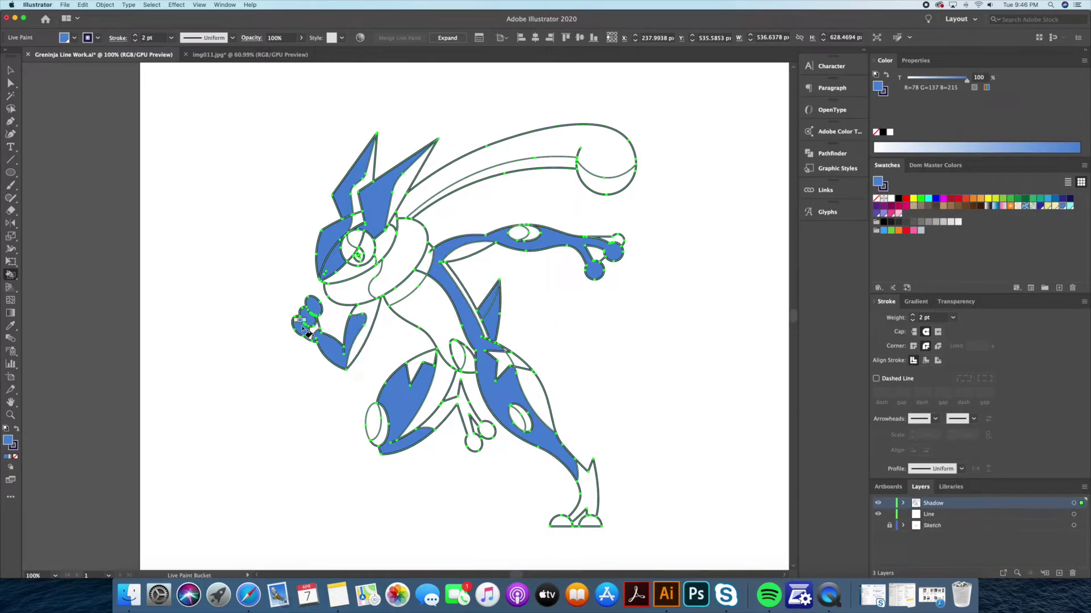
Fill the foot, toes, thin leg, finger circles, head and ear regions dark blue
{"action": "left_click", "coordinate": [1069, 206]}
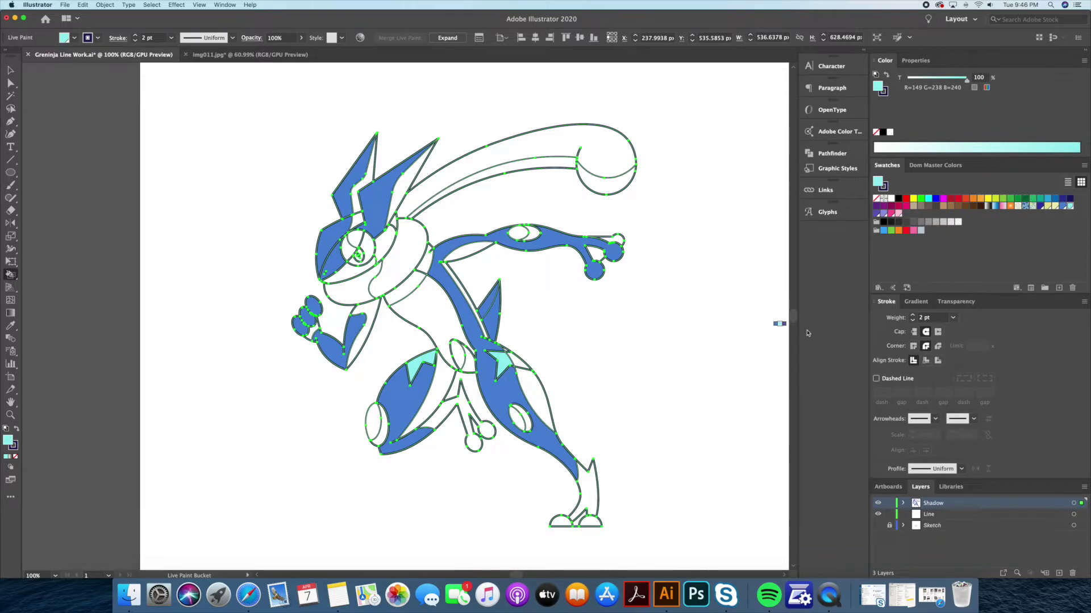
{"action": "left_click", "coordinate": [1040, 206]}
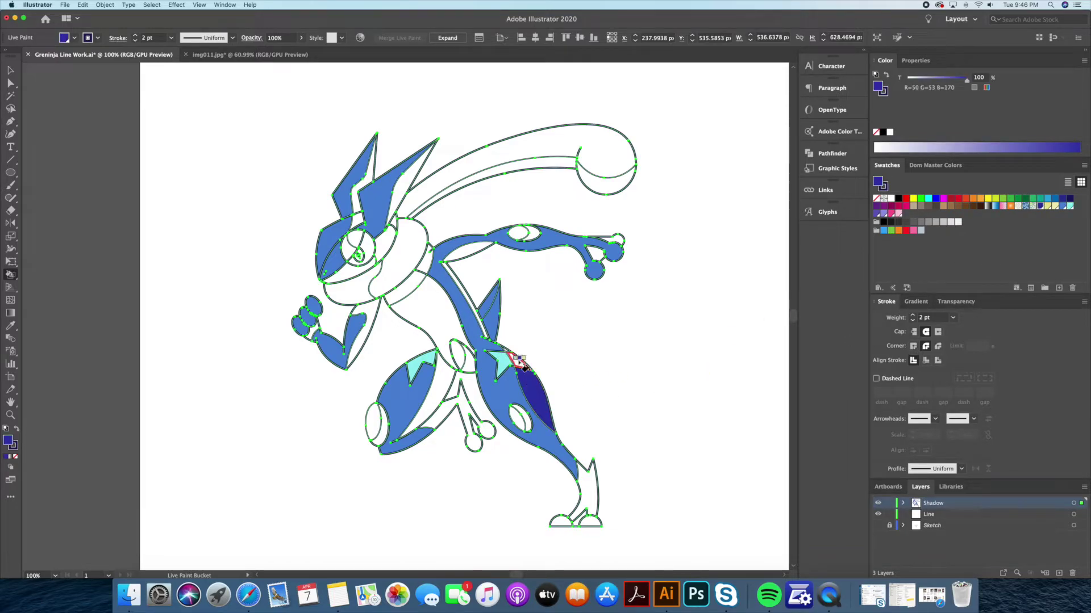
{"action": "left_click", "coordinate": [588, 493]}
{"action": "left_click", "coordinate": [561, 520]}
{"action": "left_click", "coordinate": [591, 521]}
{"action": "left_click", "coordinate": [465, 409]}
{"action": "left_click", "coordinate": [473, 443]}
{"action": "left_click", "coordinate": [488, 430]}
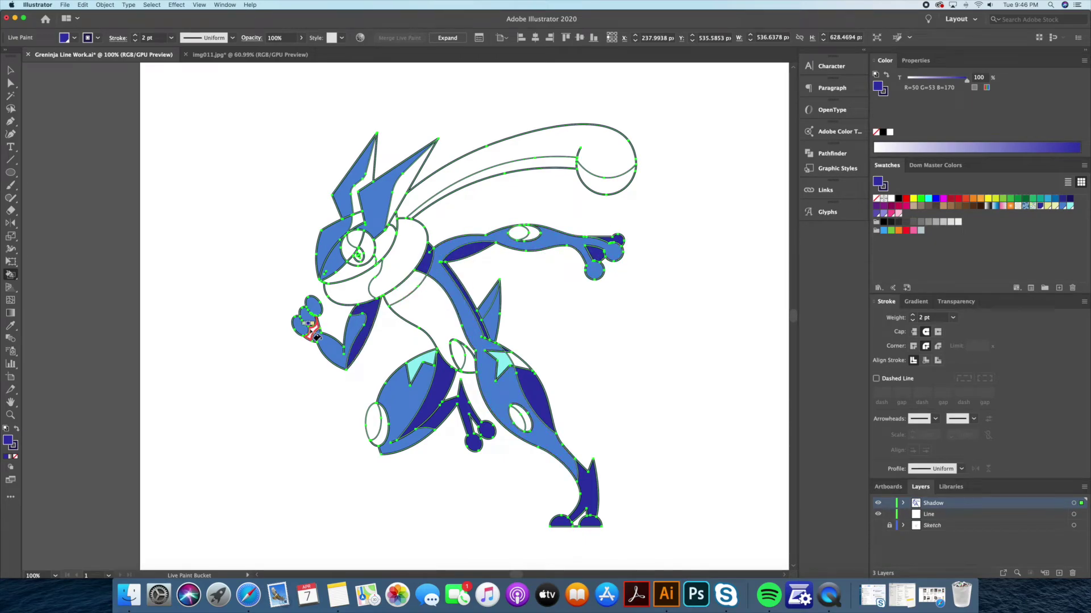
{"action": "left_click", "coordinate": [397, 196]}
{"action": "left_click", "coordinate": [356, 198]}
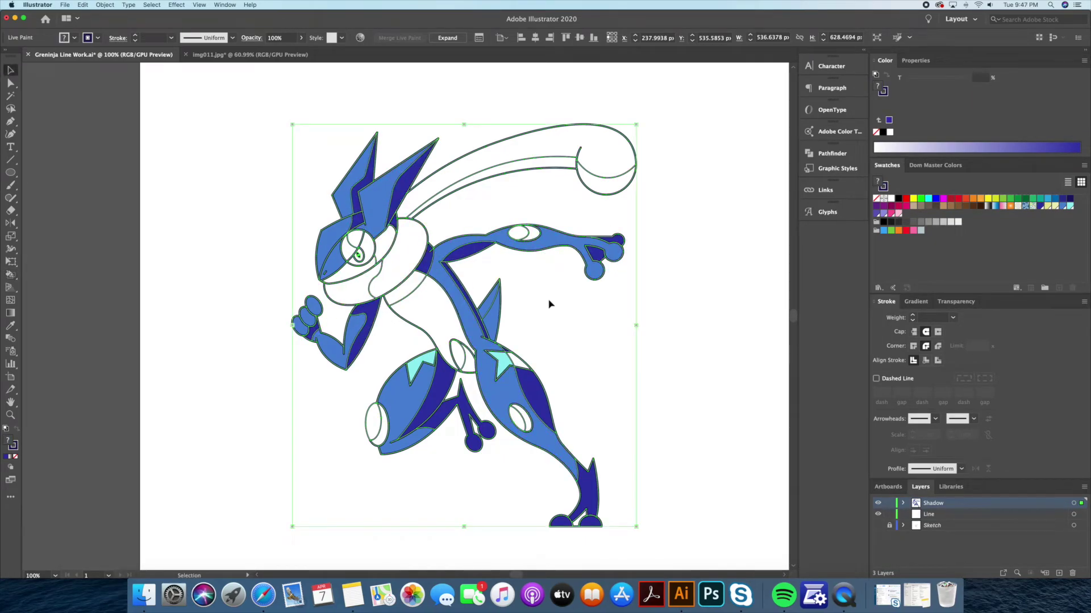
Fill the chin and belly pale yellow, shading the neck and belly darker yellow
{"action": "left_click", "coordinate": [1055, 207]}
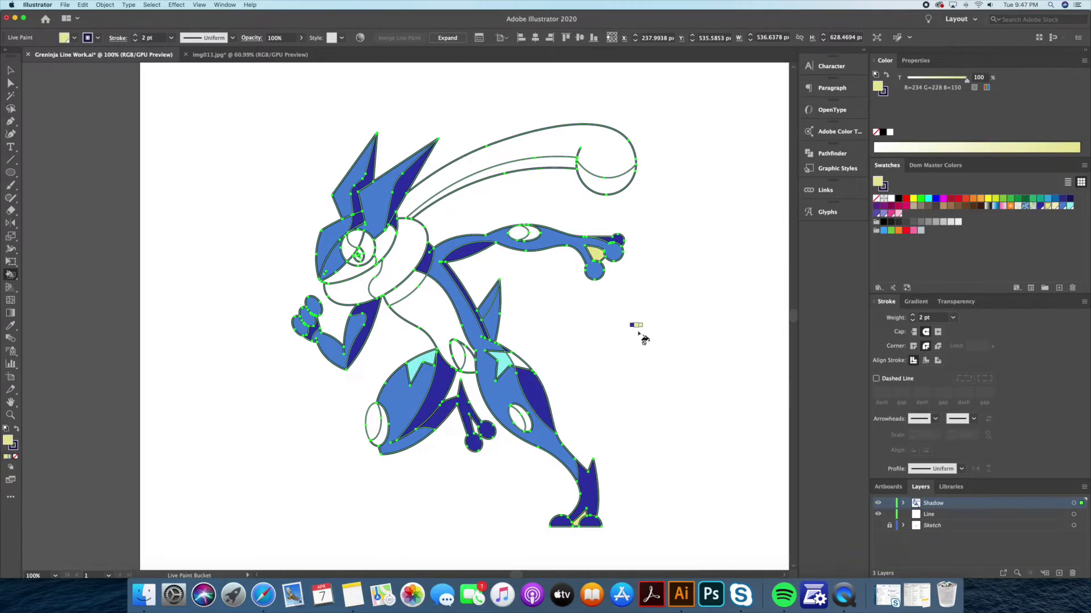
{"action": "left_click", "coordinate": [443, 317]}
{"action": "left_click", "coordinate": [1052, 206]}
{"action": "left_click", "coordinate": [348, 272]}
{"action": "left_click", "coordinate": [426, 318]}
{"action": "left_click", "coordinate": [1048, 206]}
{"action": "left_click", "coordinate": [392, 250]}
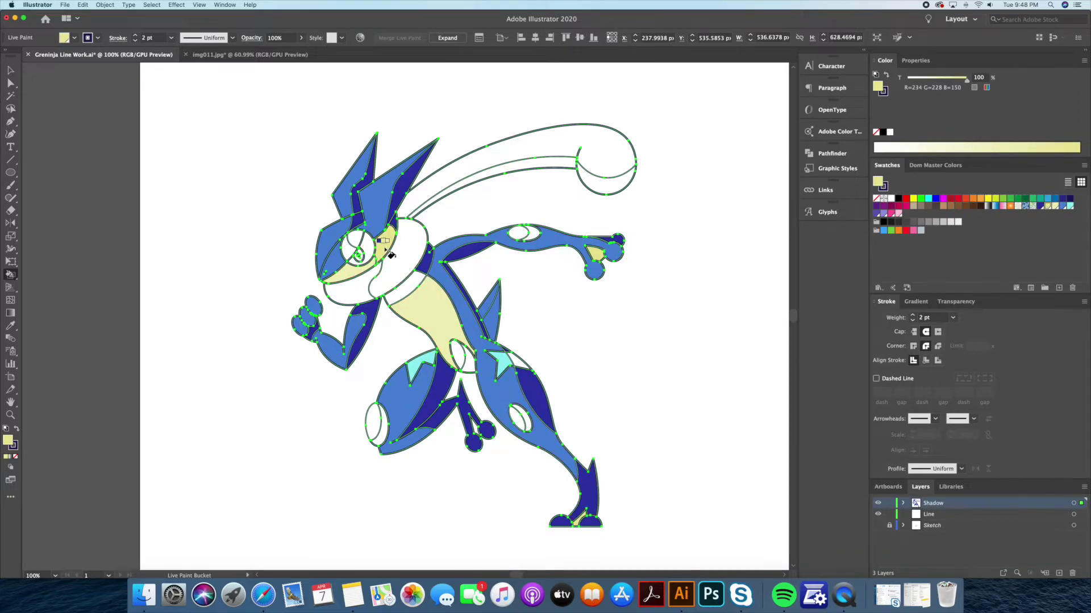
{"action": "left_click", "coordinate": [426, 310]}
Paint the knee pad light grey F2F2F2 and the arm pad grey CCCCCC, confirming cyan 5EDDDD
{"action": "left_click", "coordinate": [1065, 207]}
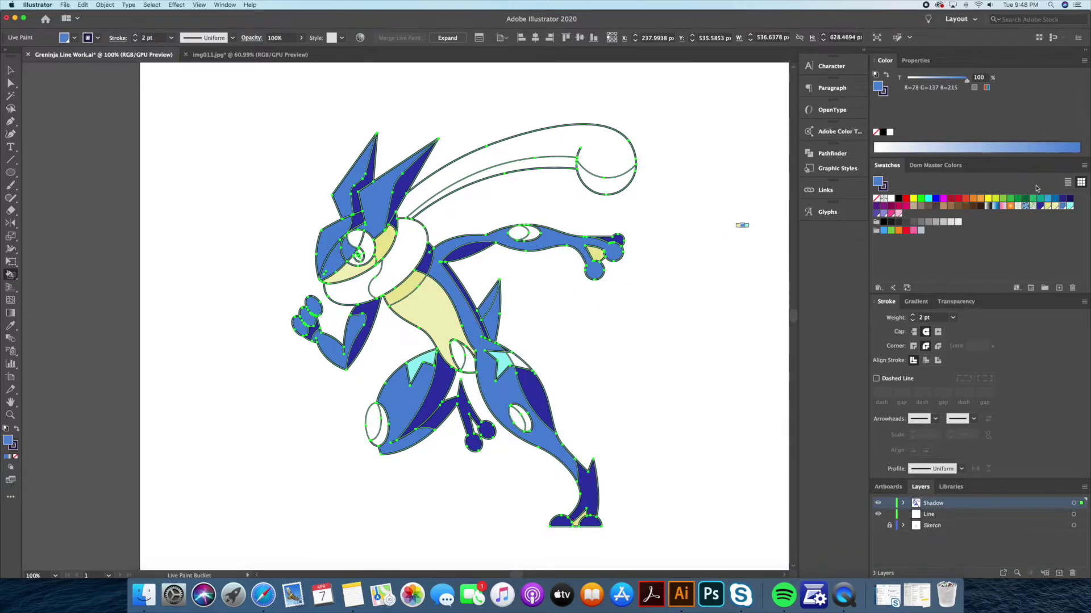
{"action": "left_click", "coordinate": [957, 222]}
{"action": "left_click", "coordinate": [372, 424]}
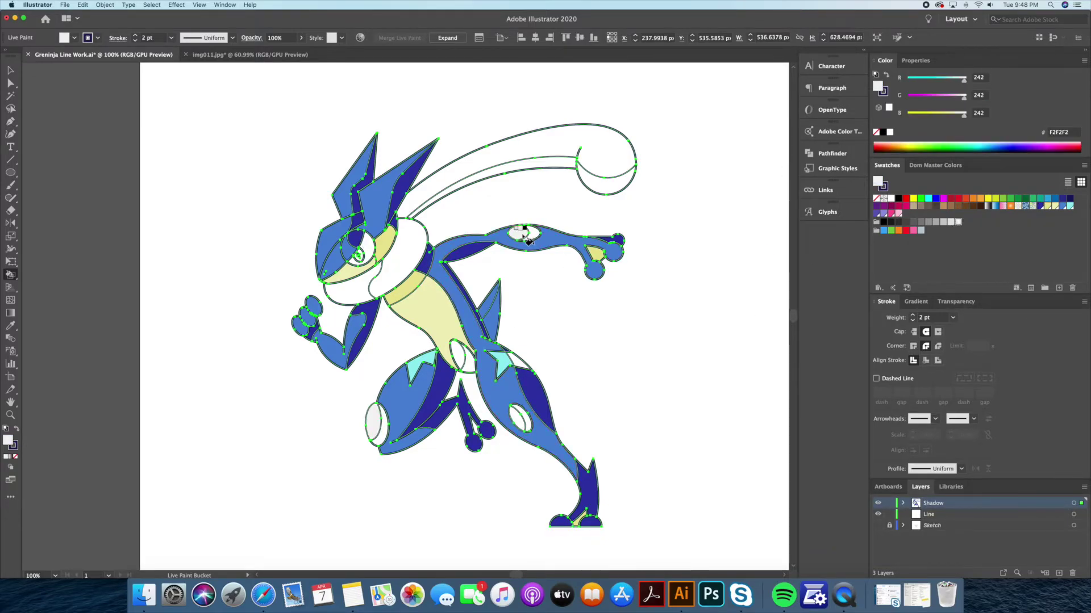
{"action": "left_click", "coordinate": [945, 223]}
{"action": "left_click", "coordinate": [532, 234]}
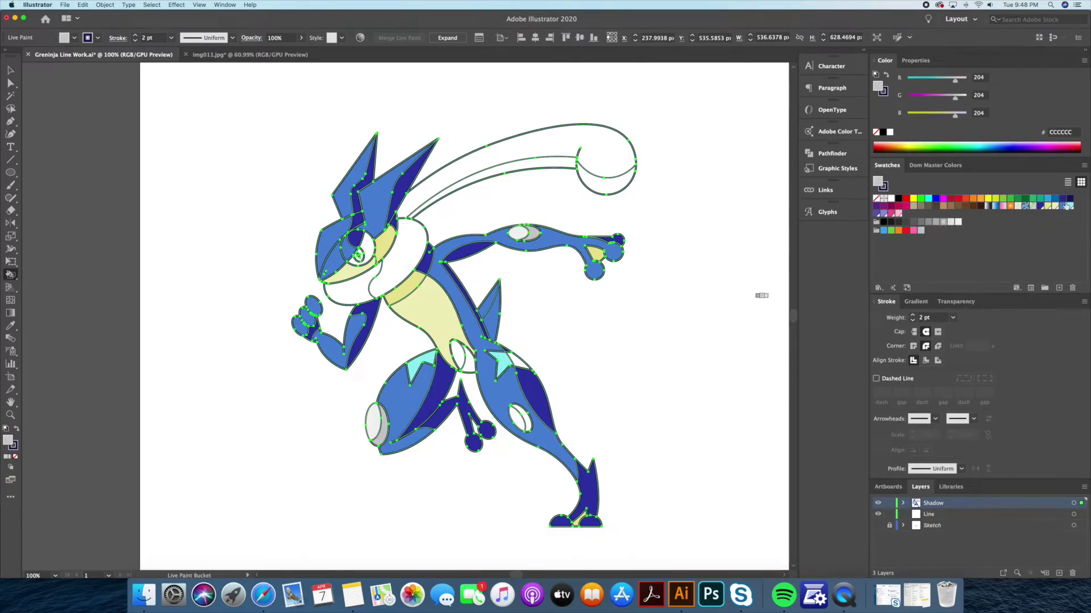
{"action": "key", "text": "Left"}
{"action": "double_click", "coordinate": [1072, 205]}
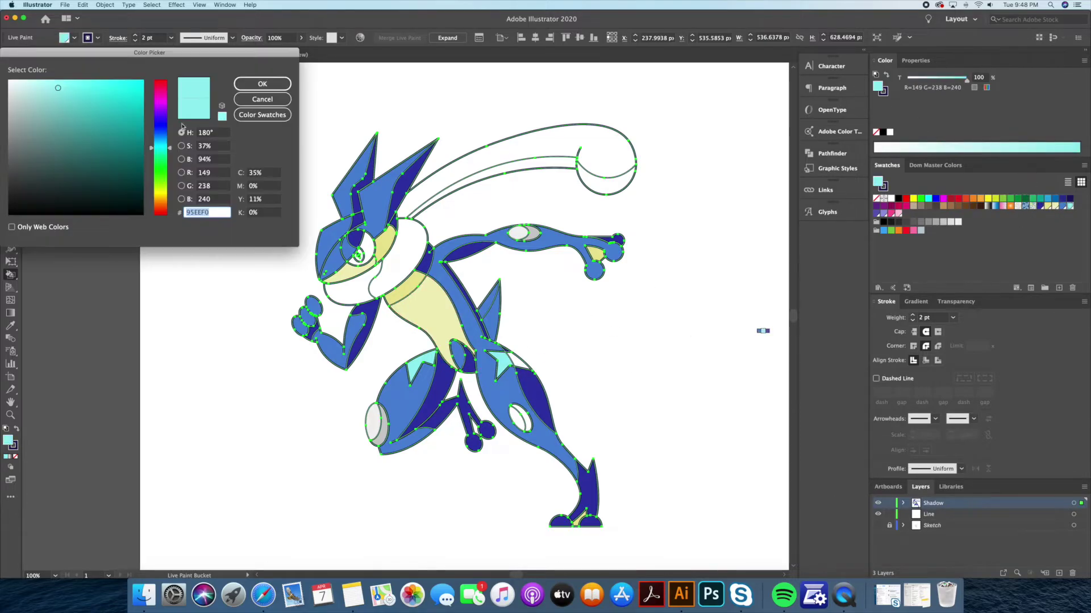
{"action": "key", "text": "Return"}
{"action": "left_click", "coordinate": [950, 222]}
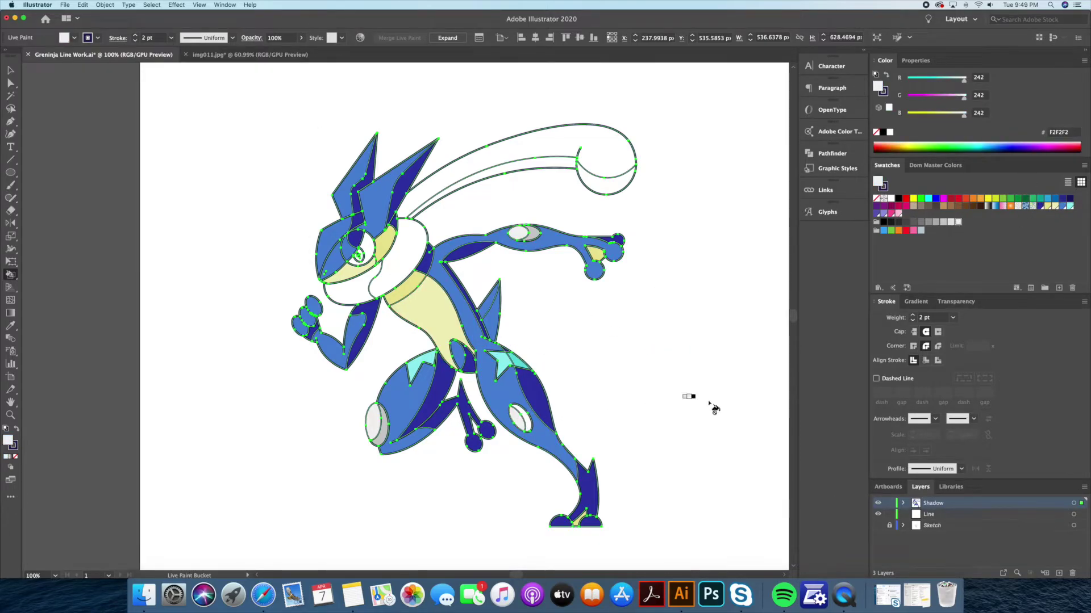
{"action": "left_click", "coordinate": [959, 223]}
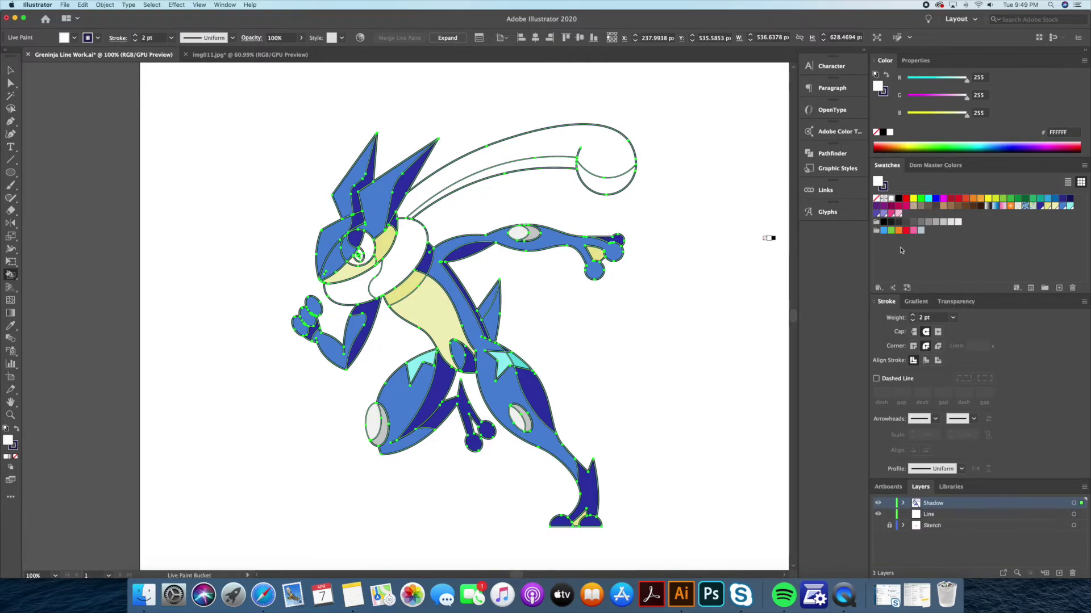
Paint the tongue band and collar hot pink, mouth light pink, and fingers dark blue
{"action": "left_click", "coordinate": [894, 213]}
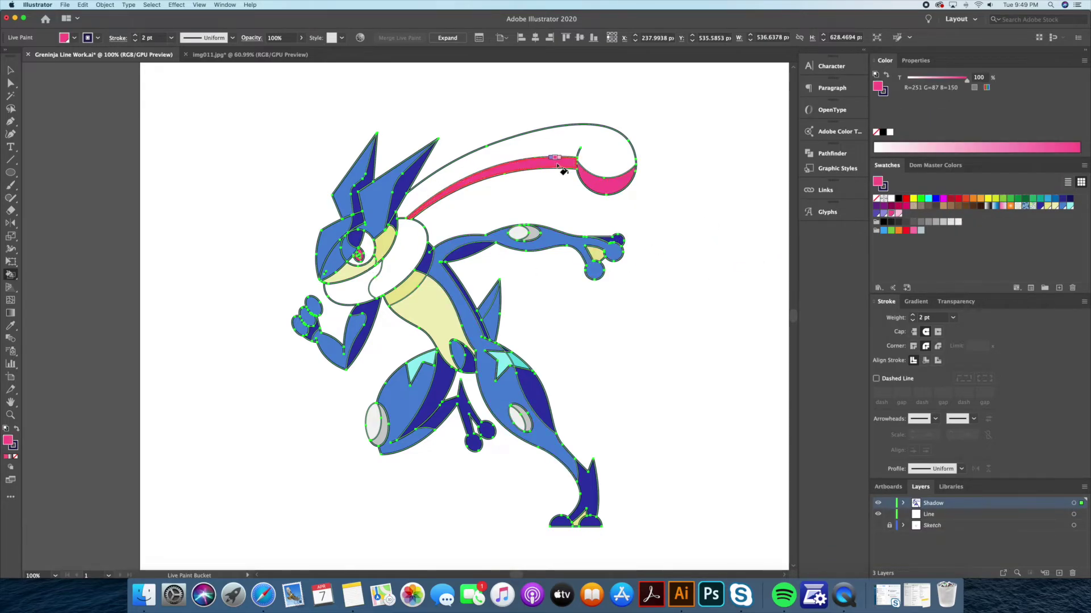
{"action": "left_click_drag", "start_coordinate": [611, 196], "coordinate": [412, 250]}
{"action": "key", "text": "Right"}
{"action": "left_click", "coordinate": [540, 142]}
{"action": "left_click", "coordinate": [357, 302]}
{"action": "left_click", "coordinate": [307, 338]}
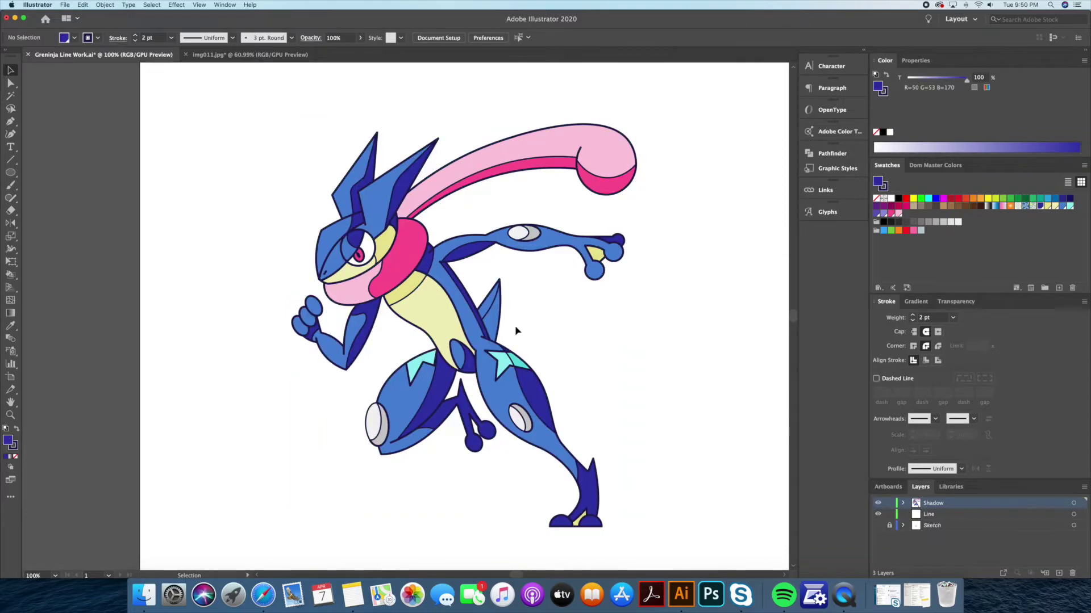
Expand the live paint group into plain shapes and ungroup them
{"action": "key", "text": "z"}
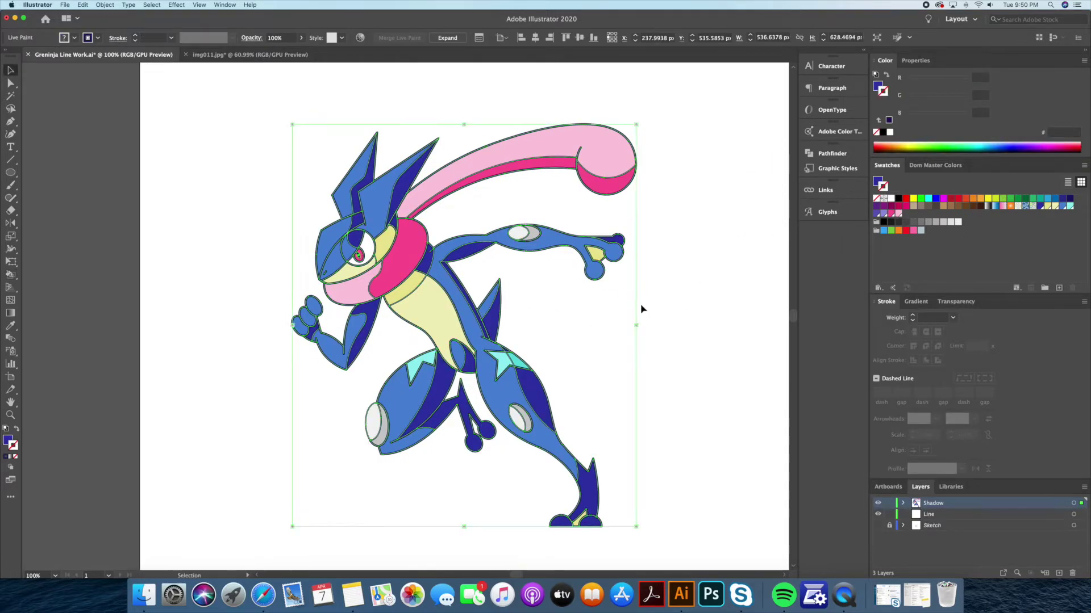
{"action": "scroll", "coordinate": [273, 252], "scroll_direction": "down", "scroll_amount": 1}
{"action": "left_click", "coordinate": [105, 4]}
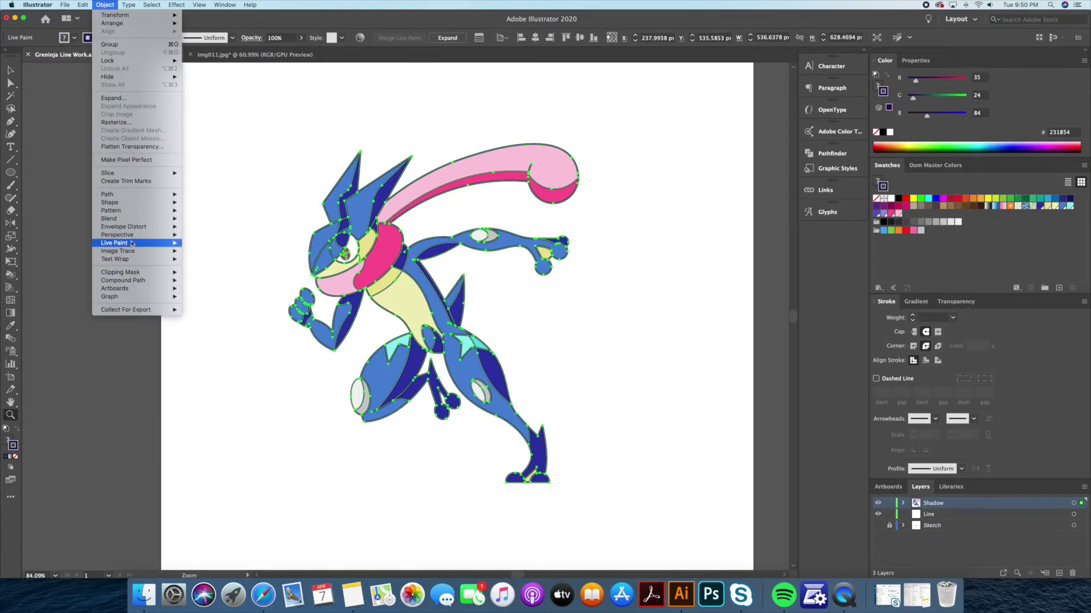
{"action": "left_click", "coordinate": [220, 285]}
{"action": "key", "text": "v"}
{"action": "right_click", "coordinate": [546, 171]}
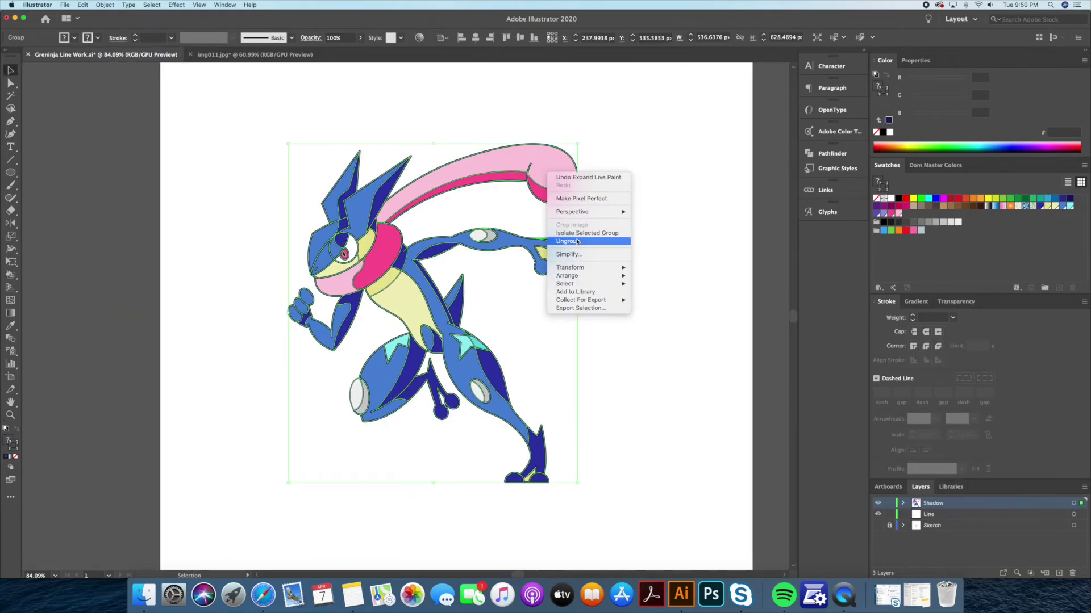
{"action": "left_click", "coordinate": [568, 239]}
{"action": "right_click", "coordinate": [546, 176]}
{"action": "left_click", "coordinate": [568, 244]}
{"action": "left_click", "coordinate": [652, 192]}
Inspect the expanded figure and select the arm pad ellipse
{"action": "scroll", "coordinate": [500, 184], "scroll_direction": "up", "scroll_amount": 2}
{"action": "scroll", "coordinate": [500, 184], "scroll_direction": "up", "scroll_amount": 2}
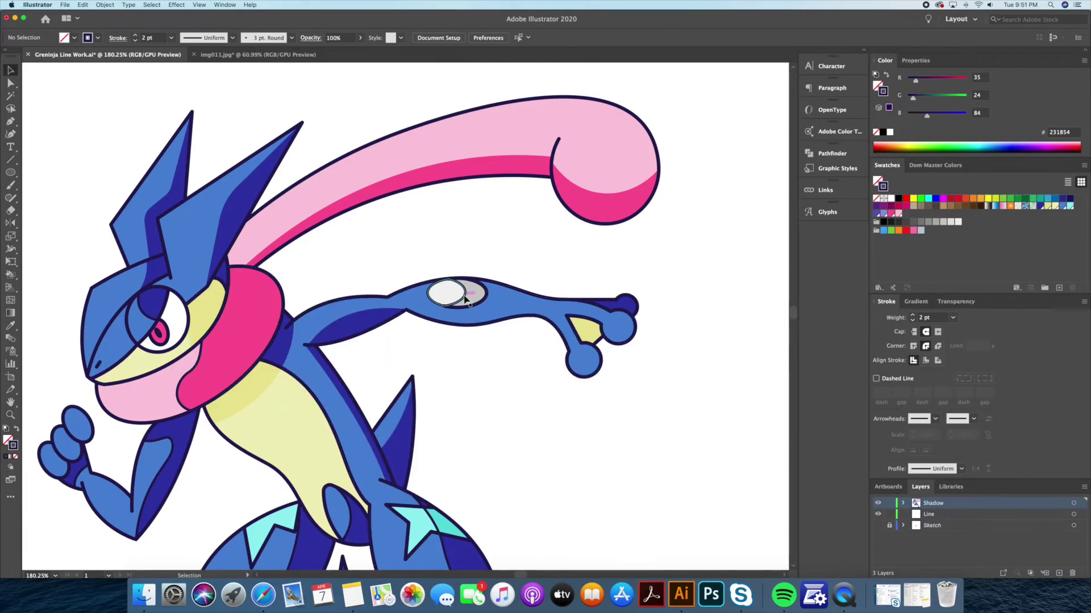
{"action": "scroll", "coordinate": [465, 299], "scroll_direction": "up", "scroll_amount": 2}
{"action": "left_click", "coordinate": [484, 298]}
{"action": "scroll", "coordinate": [653, 237], "scroll_direction": "down", "scroll_amount": 2}
{"action": "key", "text": "v"}
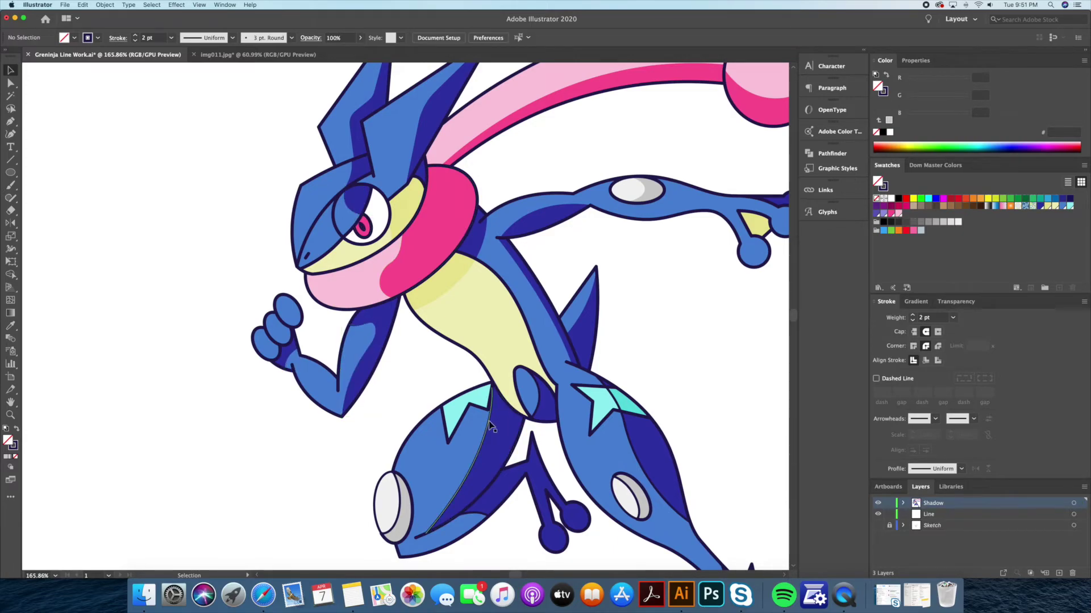
{"action": "scroll", "coordinate": [663, 378], "scroll_direction": "down", "scroll_amount": 3}
{"action": "scroll", "coordinate": [639, 428], "scroll_direction": "up", "scroll_amount": 4}
Select the leg and knee ellipses, trying and then undoing sending the knee outline backward
{"action": "left_click", "coordinate": [638, 429]}
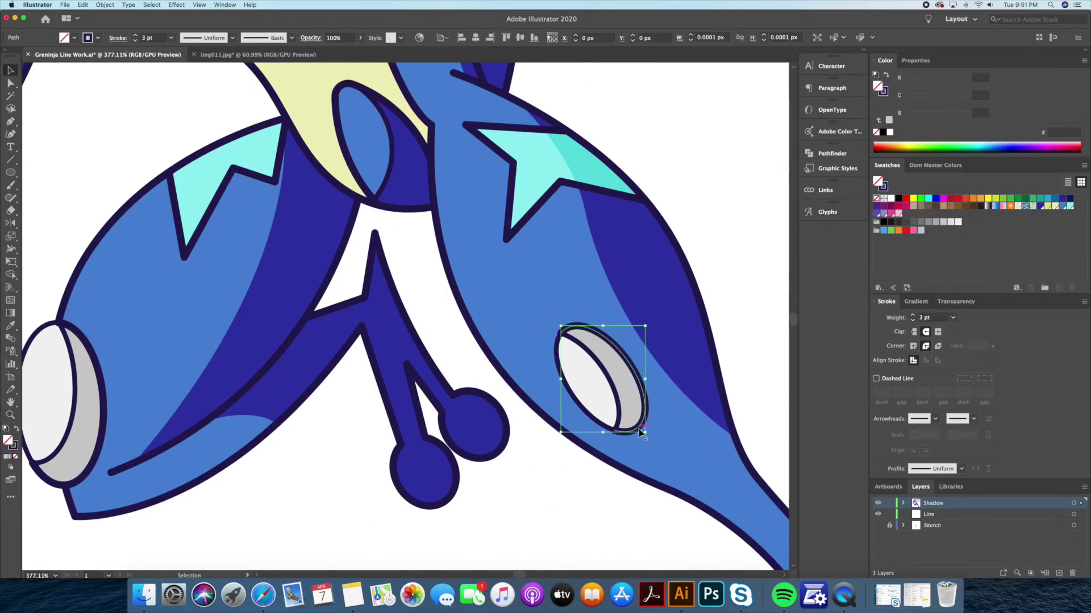
{"action": "key", "text": "shift+m"}
{"action": "key", "text": "v"}
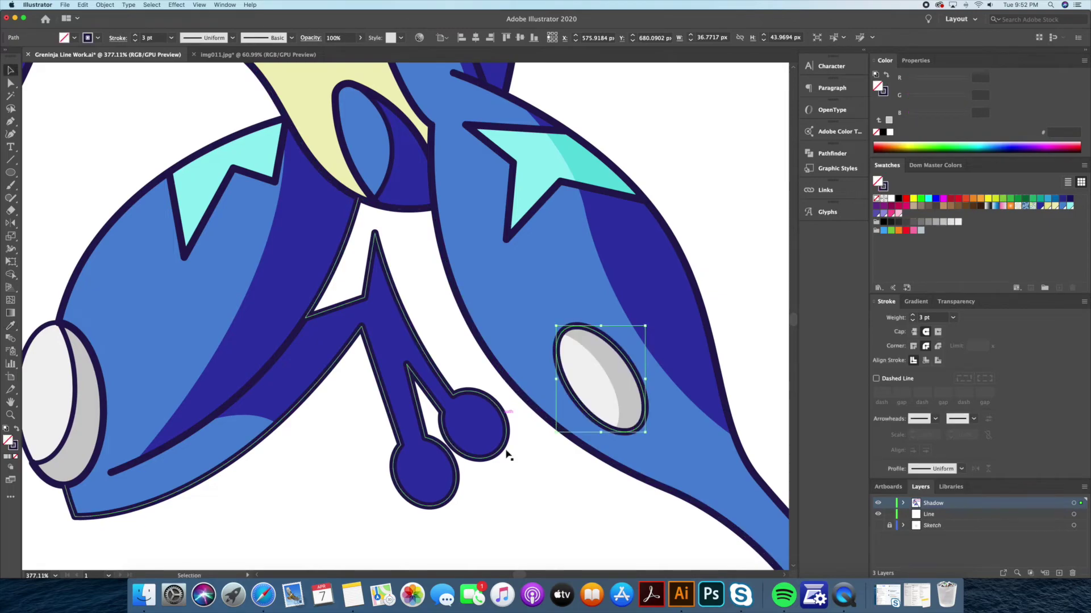
{"action": "scroll", "coordinate": [506, 449], "scroll_direction": "left", "scroll_amount": 5}
{"action": "left_click", "coordinate": [364, 418]}
{"action": "key", "text": "ctrl+shift+bracketleft"}
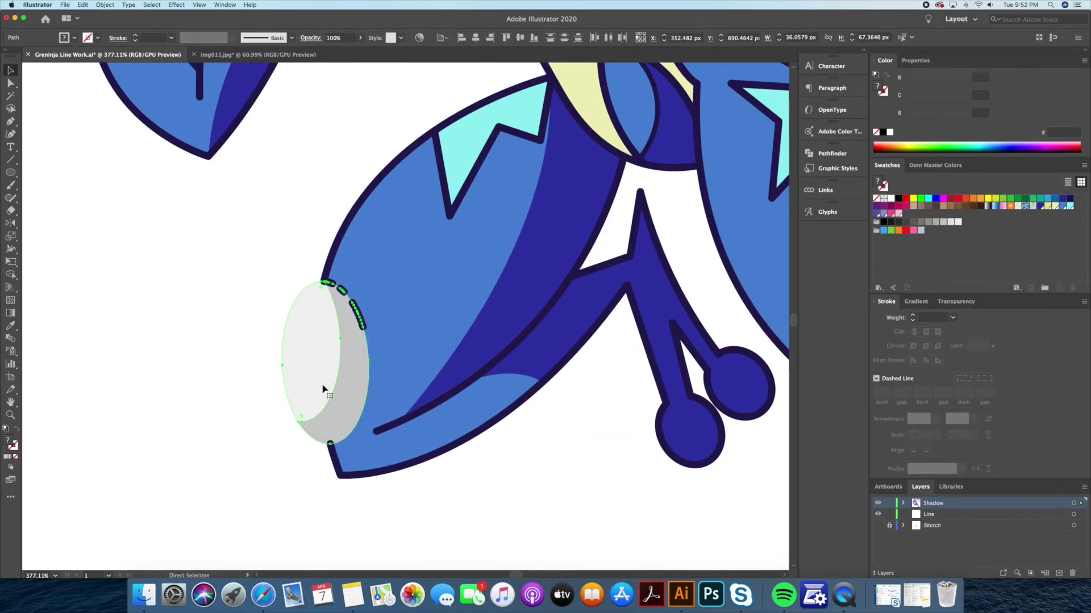
{"action": "key", "text": "ctrl+z"}
{"action": "left_click", "coordinate": [263, 260]}
{"action": "scroll", "coordinate": [429, 431], "scroll_direction": "down", "scroll_amount": 5}
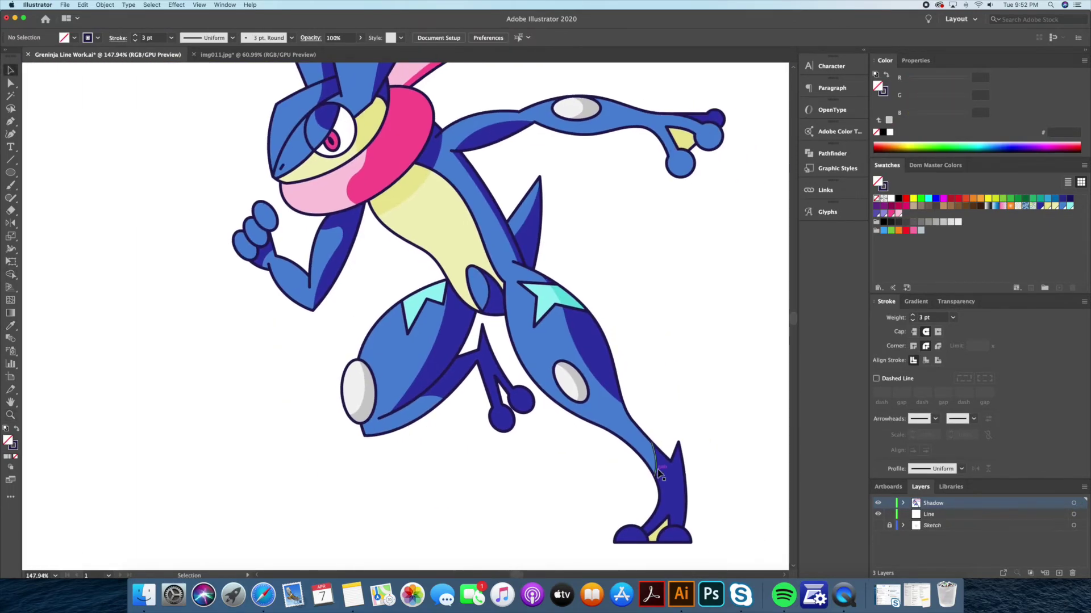
{"action": "scroll", "coordinate": [497, 492], "scroll_direction": "down", "scroll_amount": 3}
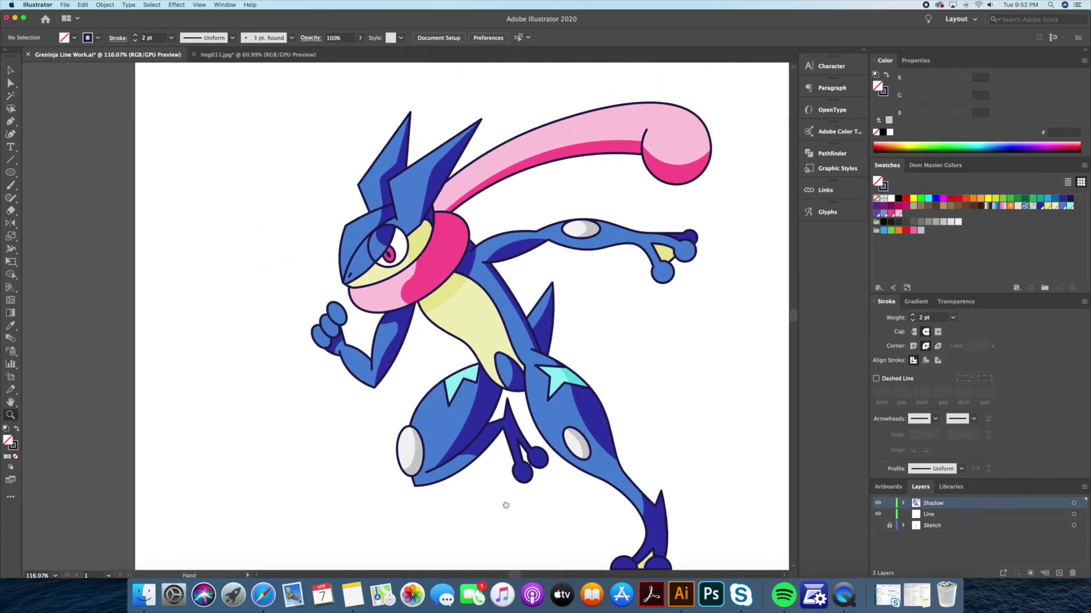
{"action": "scroll", "coordinate": [414, 299], "scroll_direction": "up", "scroll_amount": 5}
Draw two short curved rib lines on the chest and zoom in to check them
{"action": "left_click", "coordinate": [412, 312]}
{"action": "left_click", "coordinate": [457, 278]}
{"action": "left_click_drag", "start_coordinate": [434, 295], "coordinate": [429, 301]}
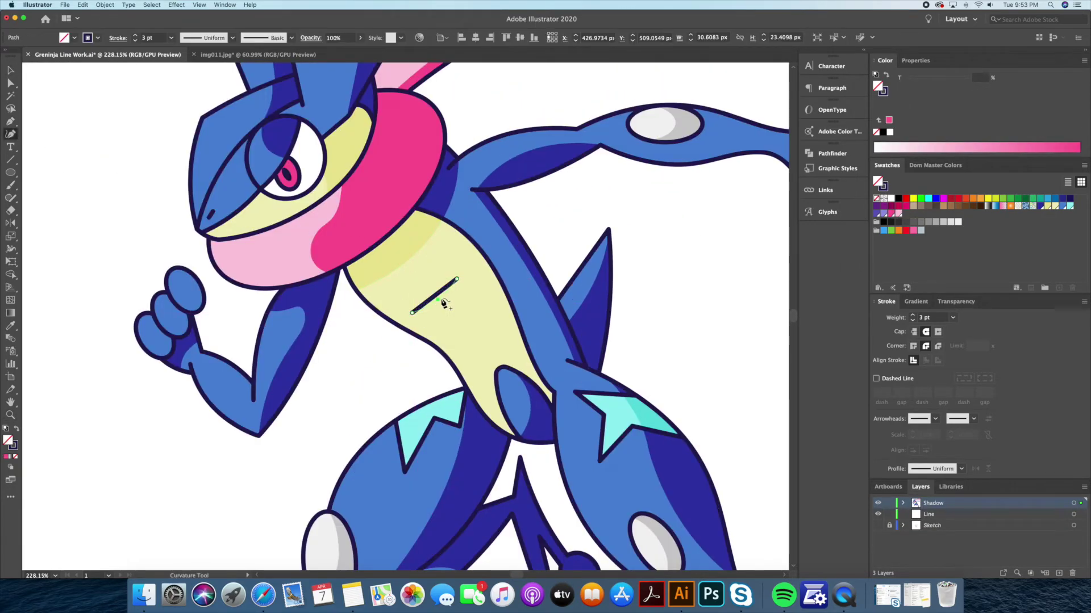
{"action": "left_click", "coordinate": [453, 298]}
{"action": "left_click", "coordinate": [472, 280]}
{"action": "key", "text": "z"}
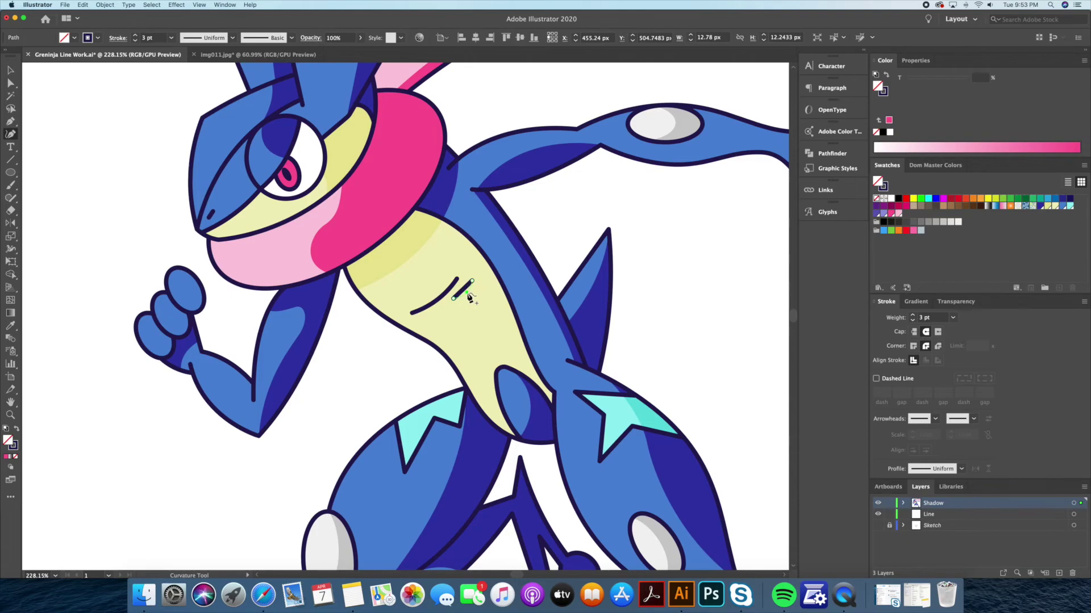
{"action": "left_click_drag", "start_coordinate": [406, 267], "coordinate": [486, 326]}
{"action": "key", "text": "z"}
{"action": "left_click_drag", "start_coordinate": [516, 267], "coordinate": [379, 373]}
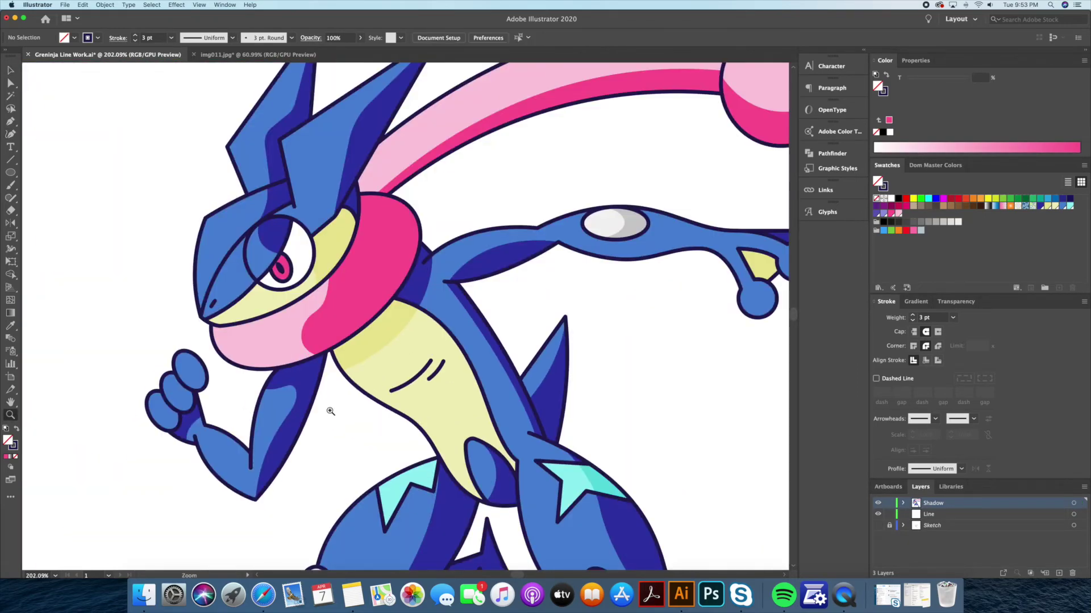
Draw a wide ellipse beneath the feet
{"action": "key", "text": "ctrl+0"}
{"action": "key", "text": "l"}
{"action": "left_click_drag", "start_coordinate": [375, 397], "coordinate": [650, 435]}
Fill the ellipse dark 231854 at 10% opacity and position it under the feet
{"action": "key", "text": "i"}
{"action": "left_click", "coordinate": [471, 304]}
{"action": "key", "text": "v"}
{"action": "left_click", "coordinate": [955, 301]}
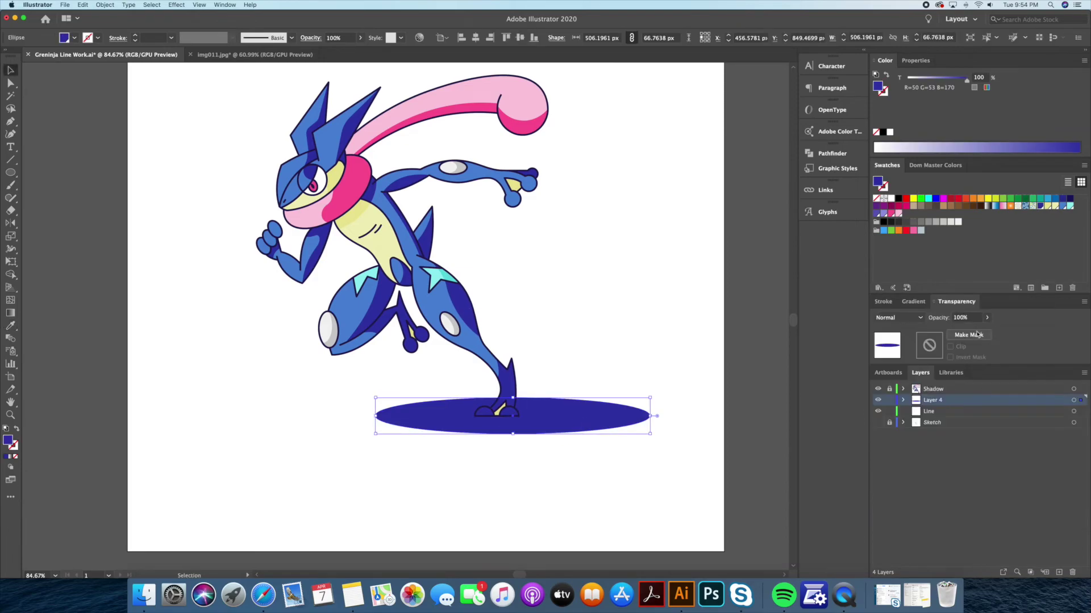
{"action": "double_click", "coordinate": [878, 86]}
{"action": "left_click", "coordinate": [269, 84]}
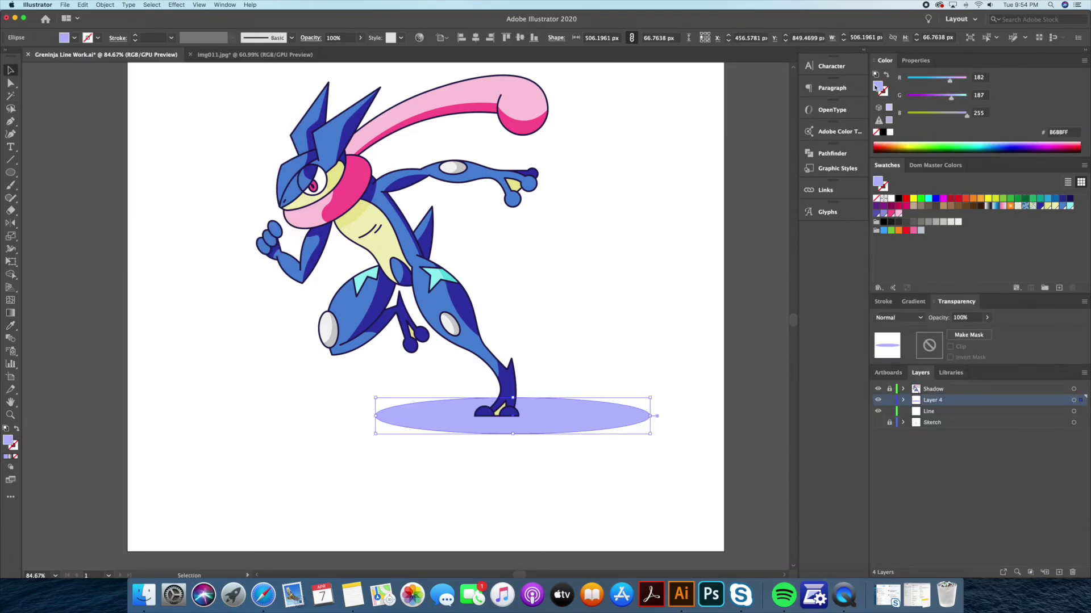
{"action": "key", "text": "ctrl+z"}
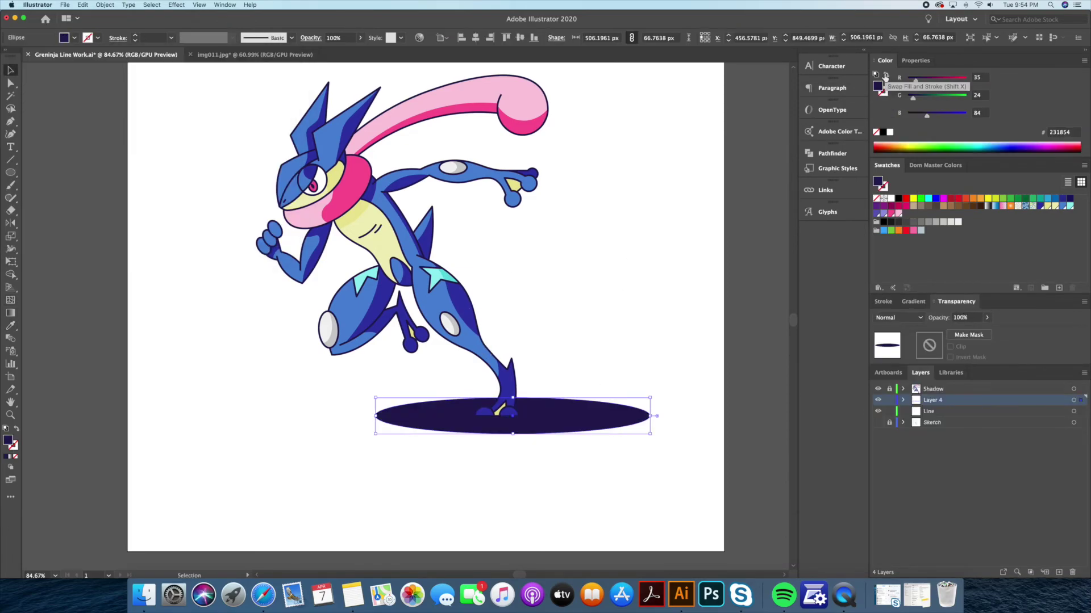
{"action": "type", "text": "10"}
{"action": "key", "text": "Return"}
{"action": "scroll", "coordinate": [653, 398], "scroll_direction": "down", "scroll_amount": 3}
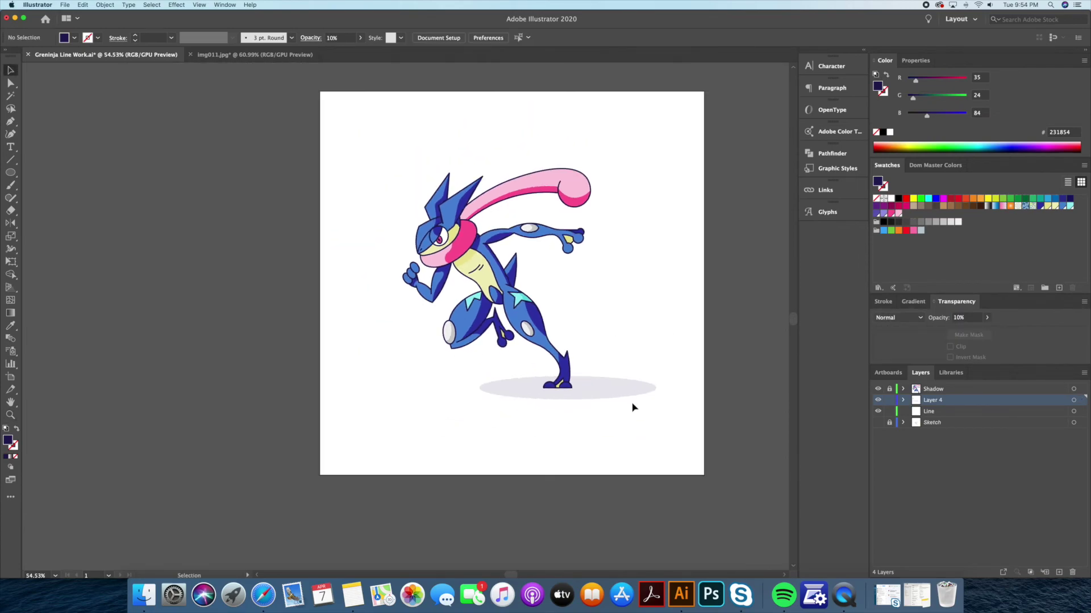
{"action": "left_click_drag", "start_coordinate": [653, 389], "coordinate": [618, 389]}
{"action": "key", "text": "ctrl+shift+a"}
Add a 1100×1100 px square on a new Background layer and recolour it
{"action": "scroll", "coordinate": [573, 459], "scroll_direction": "right", "scroll_amount": 2}
{"action": "scroll", "coordinate": [572, 459], "scroll_direction": "up", "scroll_amount": 1}
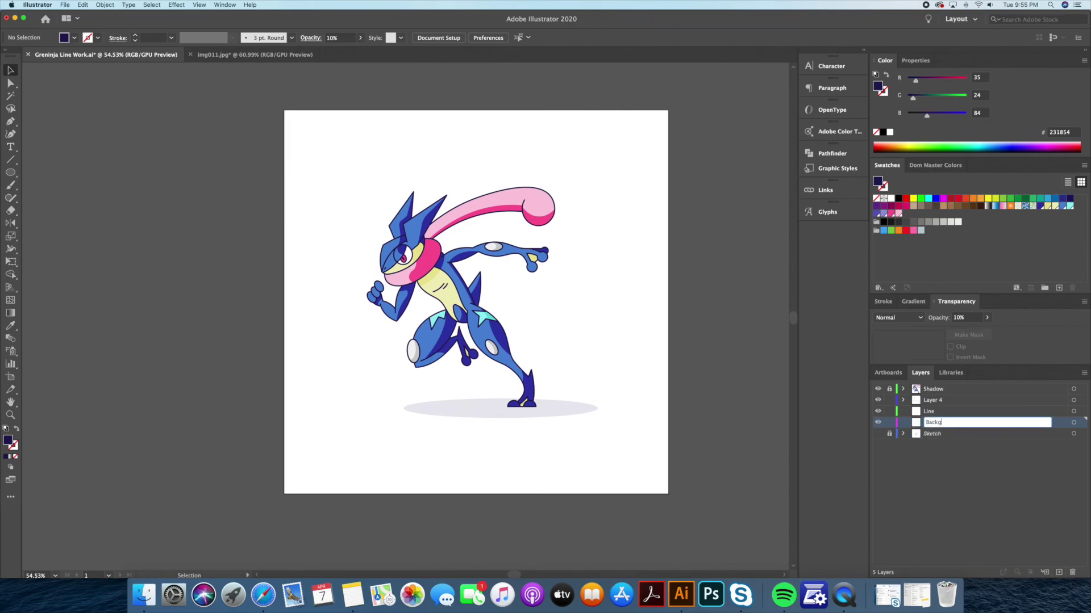
{"action": "key", "text": "m"}
{"action": "left_click", "coordinate": [88, 187]}
{"action": "type", "text": "1100"}
{"action": "key", "text": "Tab"}
{"action": "type", "text": "1100"}
{"action": "key", "text": "Return"}
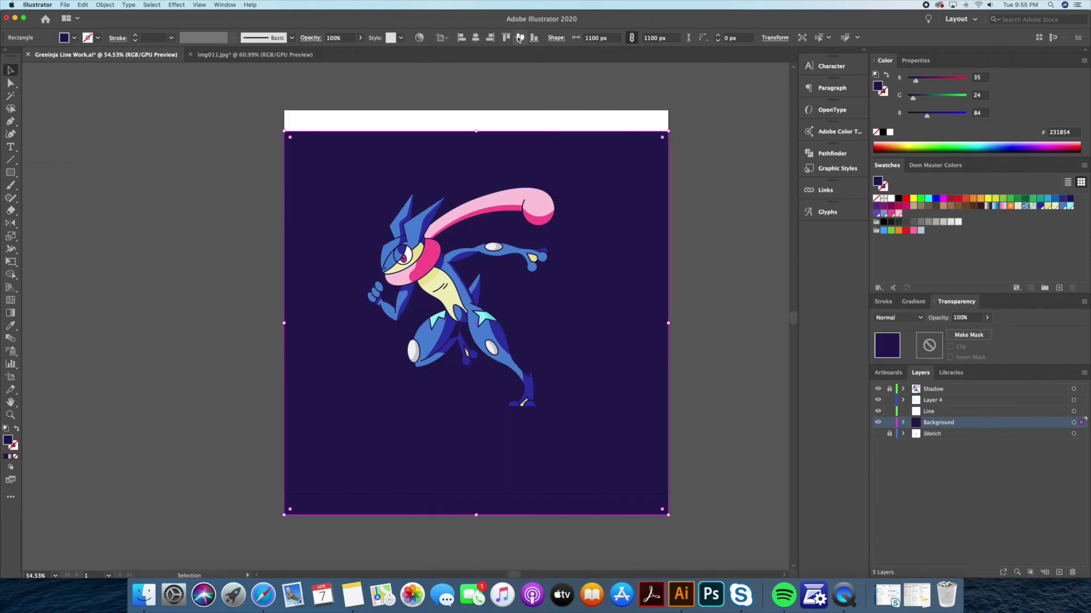
{"action": "left_click", "coordinate": [1065, 212]}
{"action": "left_click", "coordinate": [674, 244]}
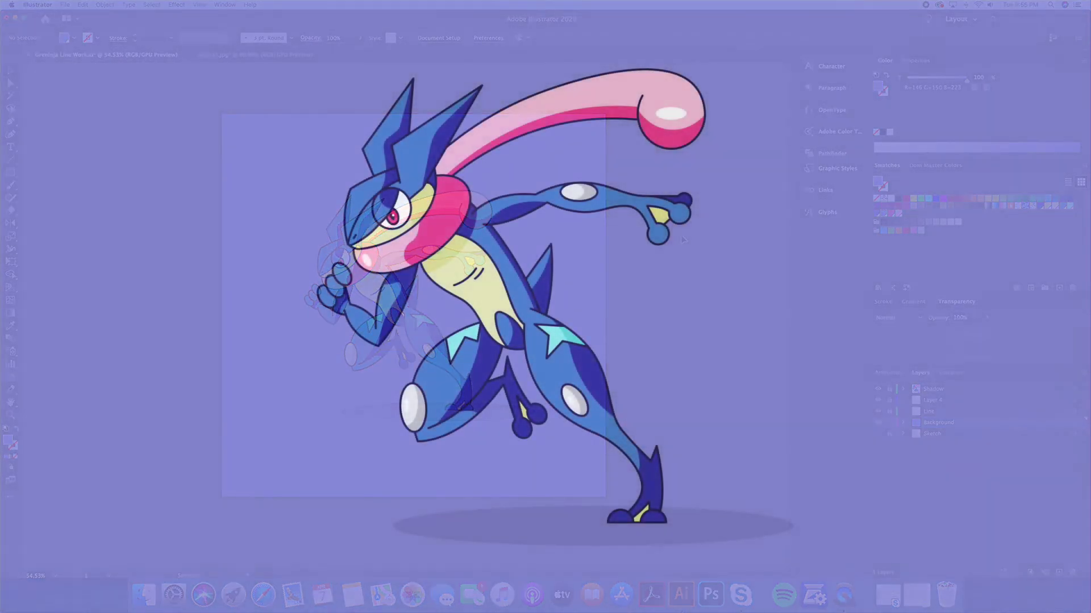